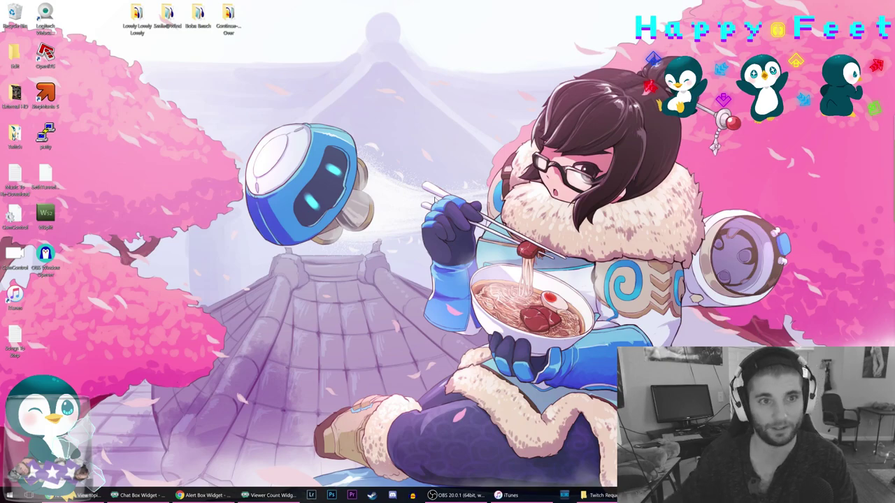
Move the Lovely Lovely Lovely folder to an empty area in the middle of the desktop.
{"action": "left_click_drag", "start_coordinate": [137, 16], "coordinate": [412, 139]}
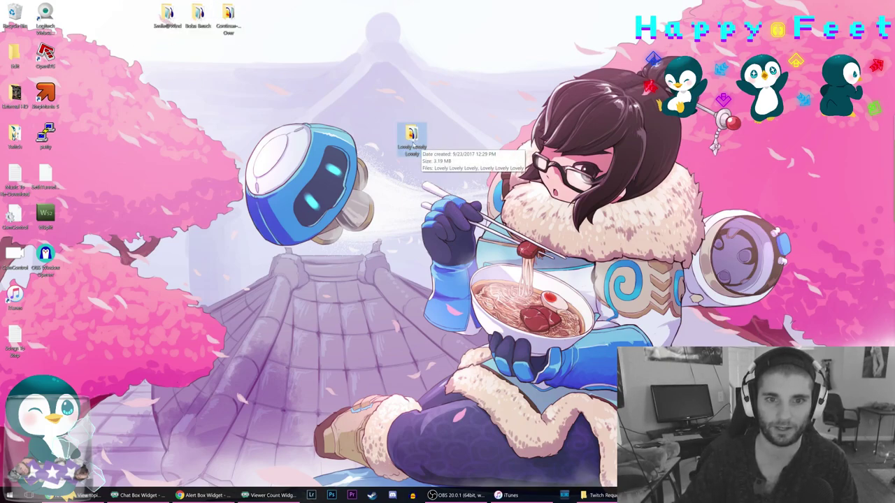
{"action": "right_click", "coordinate": [394, 227]}
{"action": "mouse_move", "coordinate": [468, 299]}
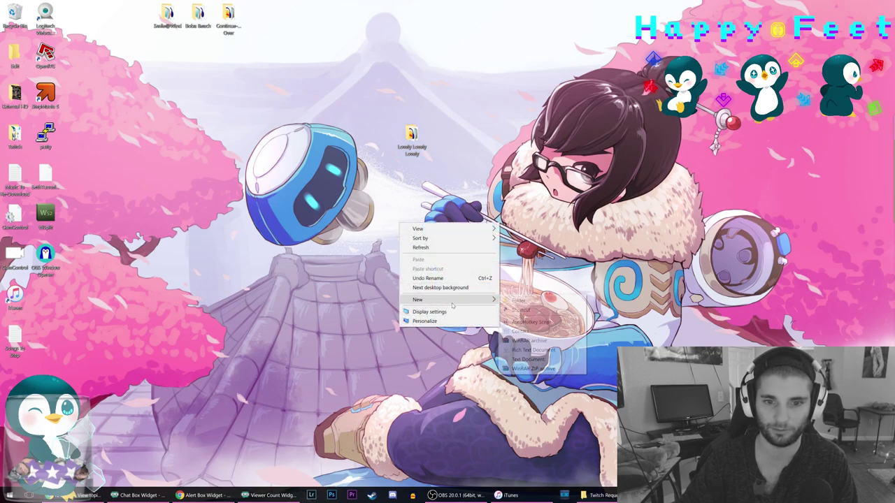
{"action": "left_click", "coordinate": [524, 302]}
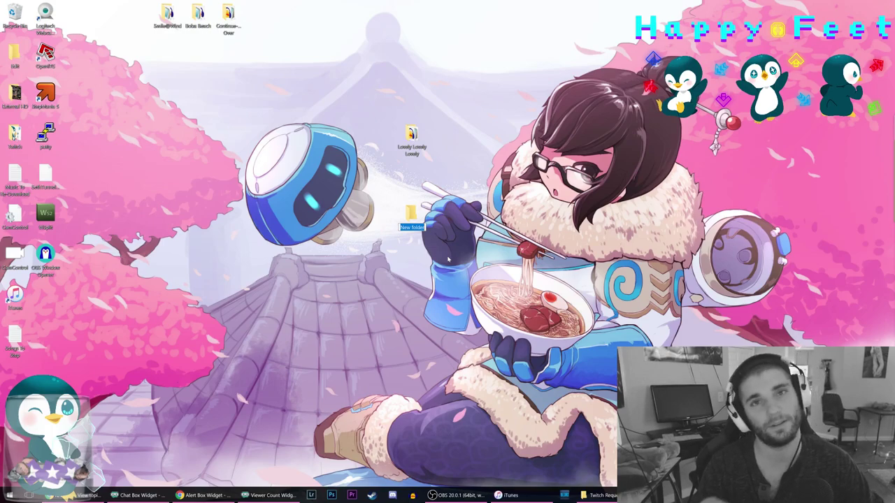
{"action": "key", "text": "Return"}
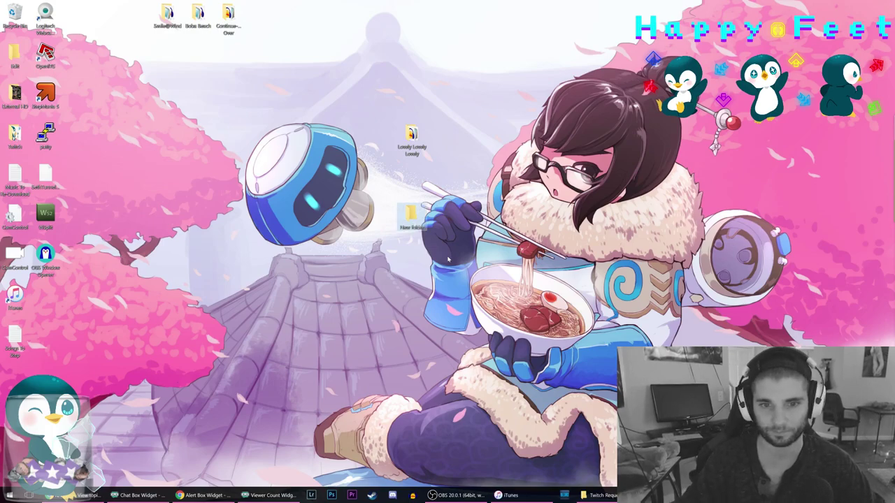
{"action": "left_click", "coordinate": [448, 260]}
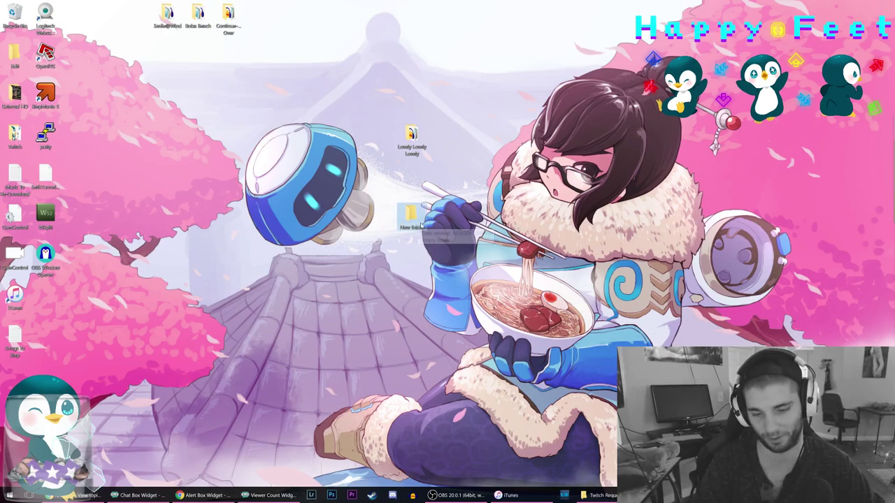
{"action": "key", "text": "F2"}
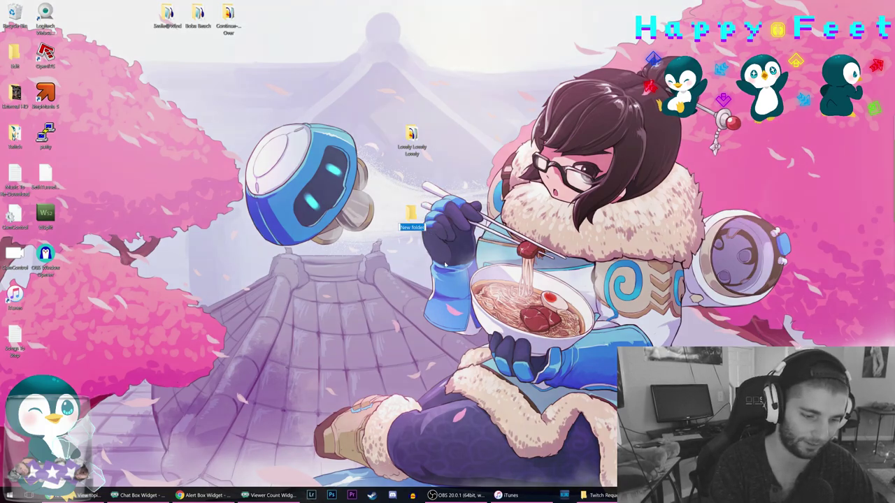
{"action": "type", "text": "1337"}
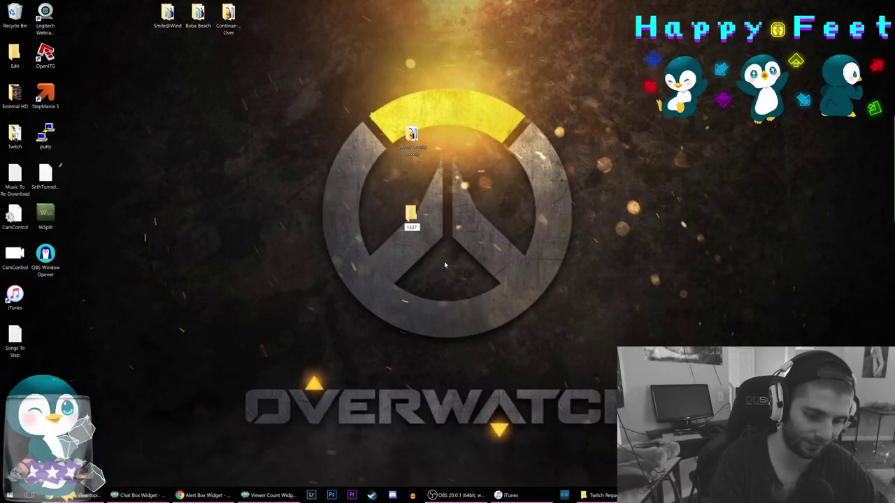
{"action": "type", "text": "G$M# )V#R"}
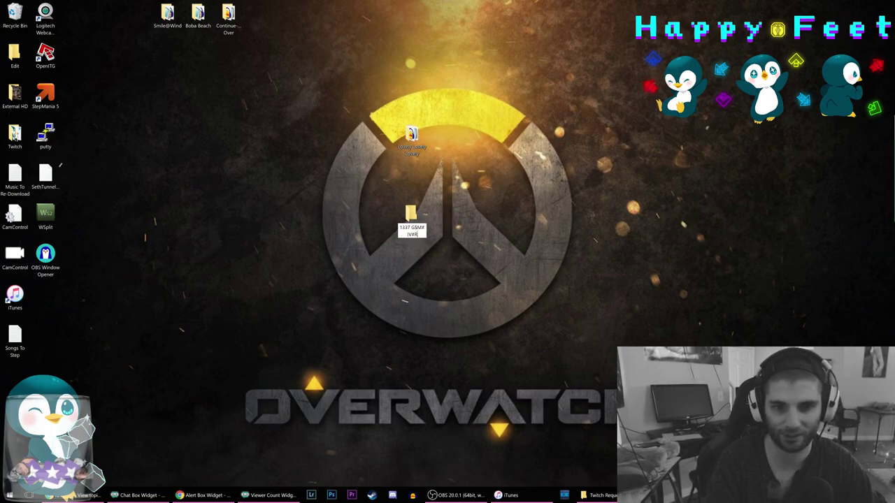
{"action": "key", "text": "BackSpace"}
{"action": "key", "text": "BackSpace"}
{"action": "key", "text": "BackSpace"}
{"action": "key", "text": "BackSpace"}
{"action": "key", "text": "BackSpace"}
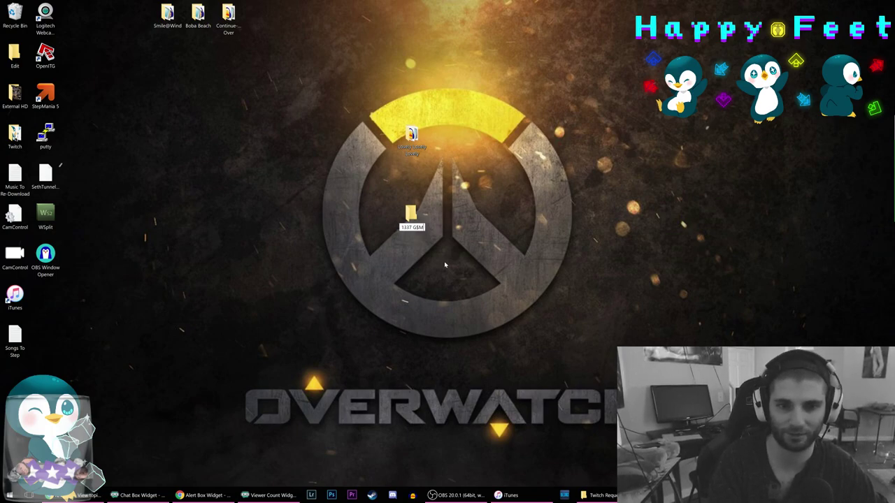
{"action": "type", "text": "AQ"}
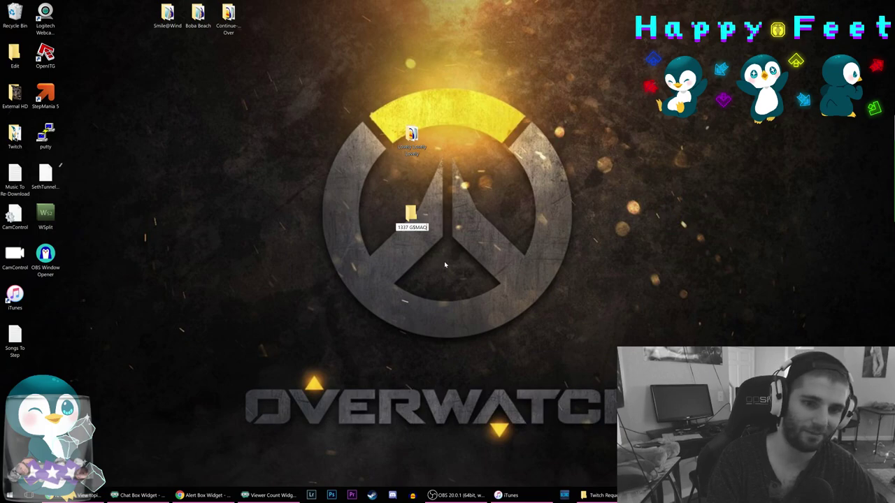
{"action": "type", "text": "#R"}
{"action": "key", "text": "BackSpace"}
{"action": "key", "text": "BackSpace"}
{"action": "key", "text": "BackSpace"}
{"action": "key", "text": "BackSpace"}
{"action": "key", "text": "BackSpace"}
{"action": "key", "text": "BackSpace"}
{"action": "key", "text": "BackSpace"}
{"action": "key", "text": "BackSpace"}
{"action": "key", "text": "BackSpace"}
{"action": "key", "text": "BackSpace"}
{"action": "key", "text": "BackSpace"}
{"action": "key", "text": "BackSpace"}
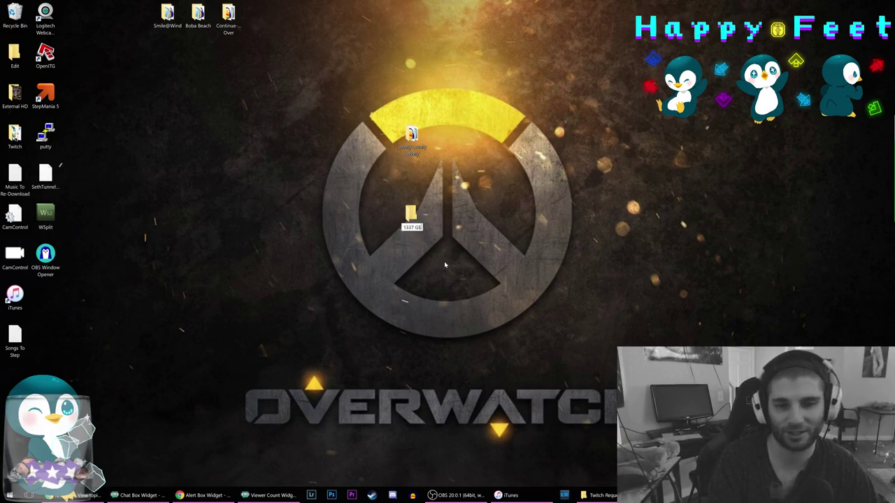
{"action": "left_click", "coordinate": [444, 264]}
{"action": "left_click", "coordinate": [411, 214]}
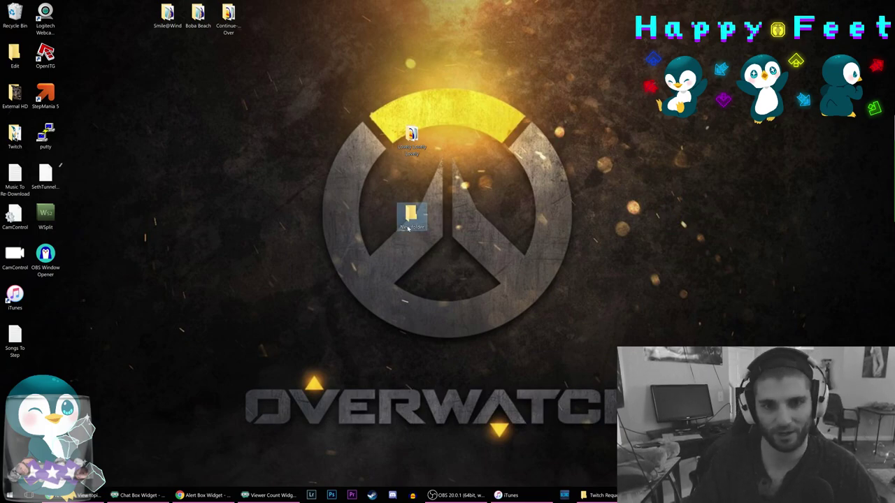
{"action": "key", "text": "Delete"}
Open the Lovely Lovely Lovely folder and examine the OGG and SM files inside.
{"action": "double_click", "coordinate": [411, 136]}
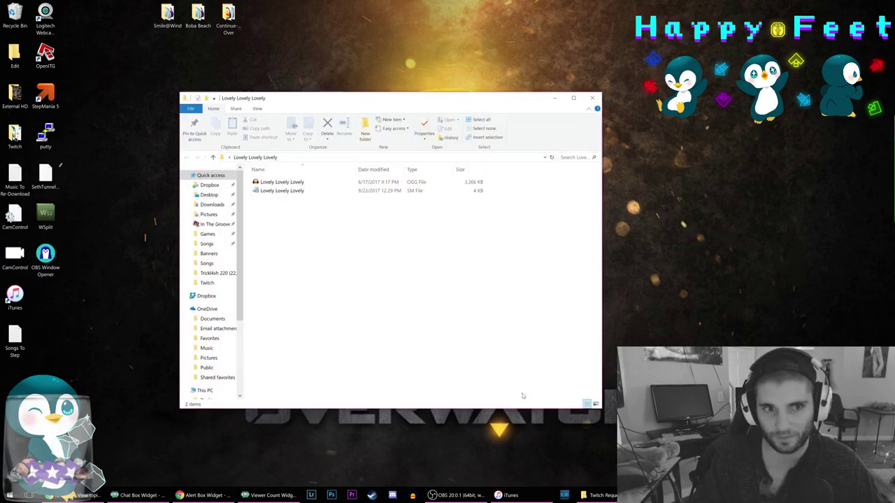
{"action": "left_click", "coordinate": [284, 183]}
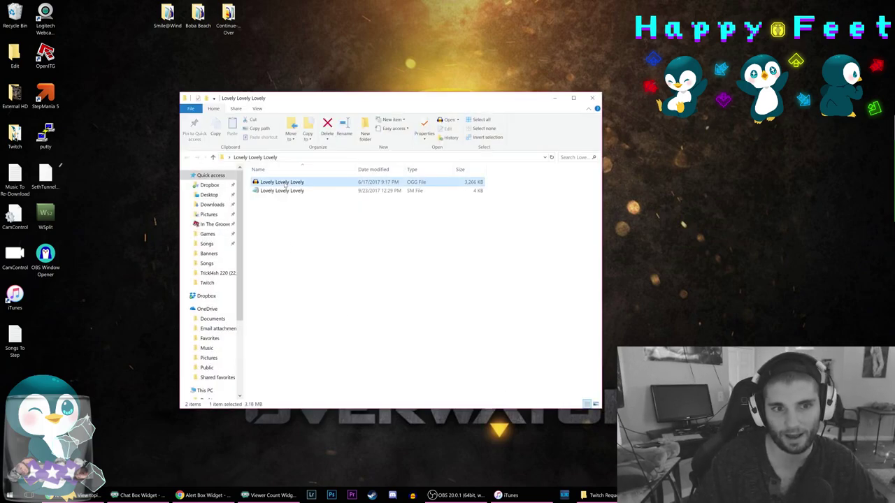
{"action": "left_click", "coordinate": [315, 234]}
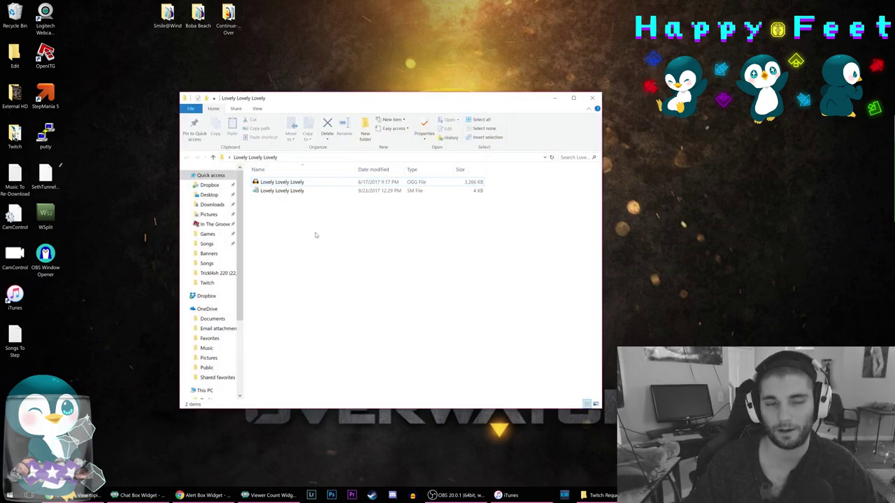
{"action": "left_click", "coordinate": [281, 182]}
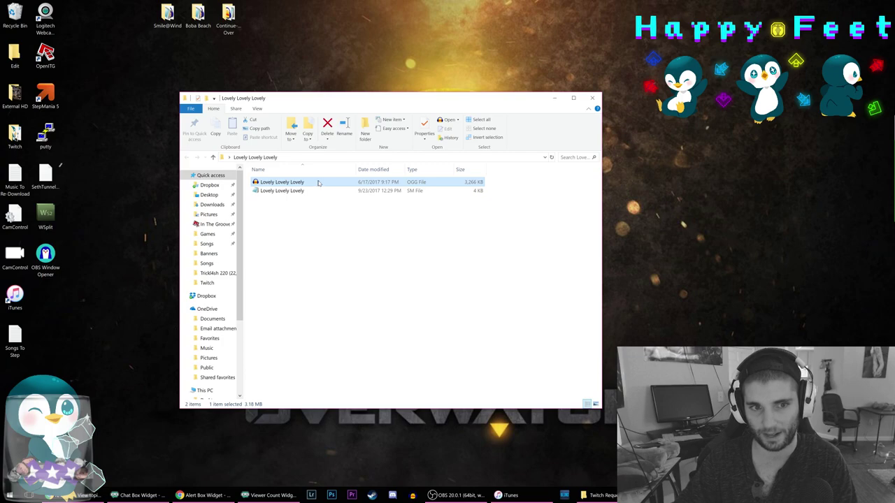
{"action": "key", "text": "F2"}
{"action": "left_click", "coordinate": [408, 215]}
{"action": "left_click", "coordinate": [308, 191]}
{"action": "left_click", "coordinate": [310, 184]}
{"action": "left_click", "coordinate": [317, 192]}
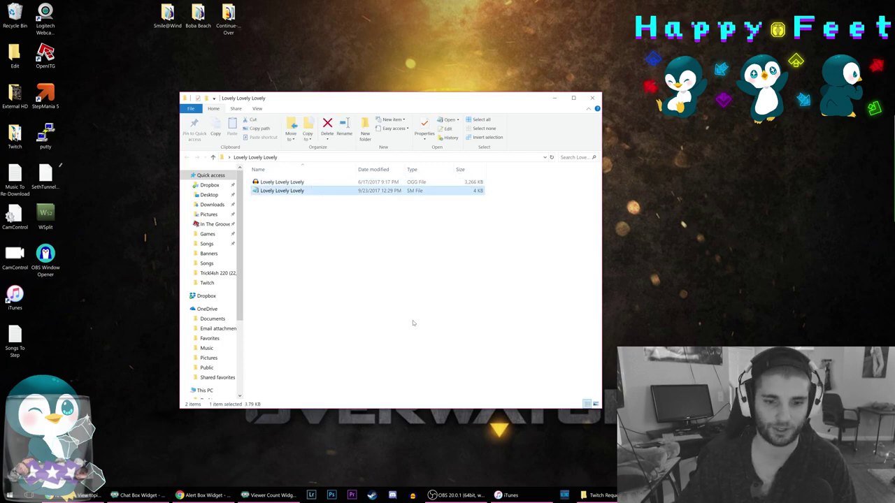
Load the Lovely Lovely Lovely OGG file into Audacity and examine its waveform and the available effects.
{"action": "left_click", "coordinate": [413, 496]}
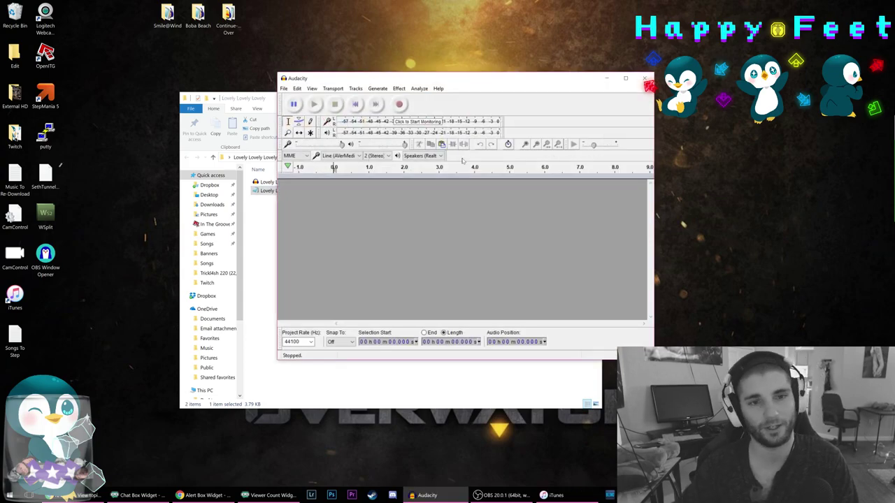
{"action": "left_click_drag", "start_coordinate": [268, 181], "coordinate": [384, 215]}
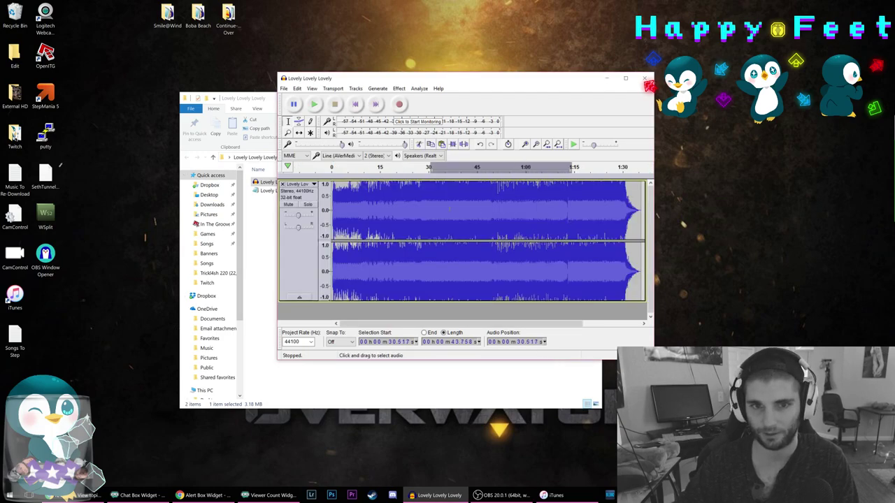
{"action": "left_click", "coordinate": [467, 215]}
{"action": "left_click_drag", "start_coordinate": [568, 215], "coordinate": [610, 215]}
{"action": "left_click_drag", "start_coordinate": [347, 216], "coordinate": [361, 214]}
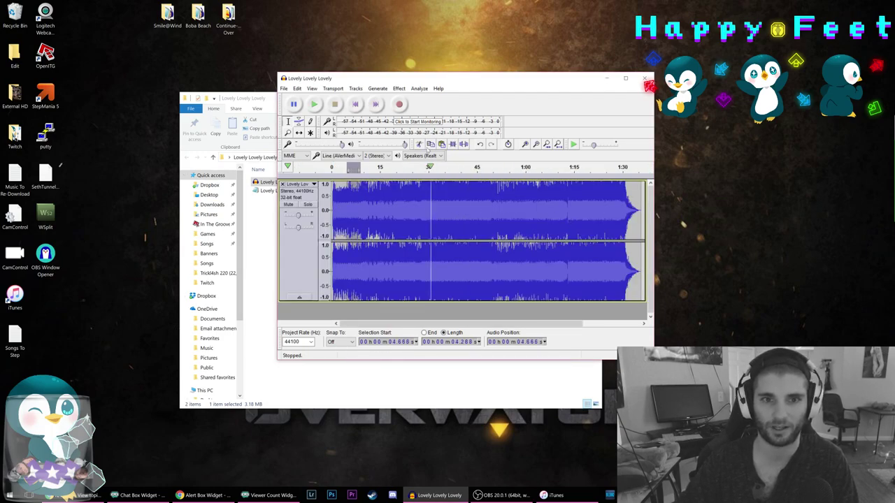
{"action": "left_click", "coordinate": [399, 89]}
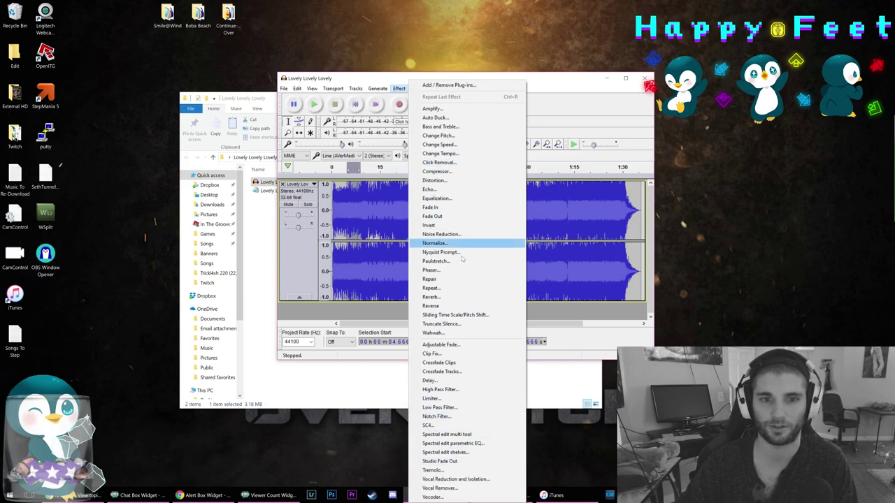
{"action": "left_click", "coordinate": [378, 75]}
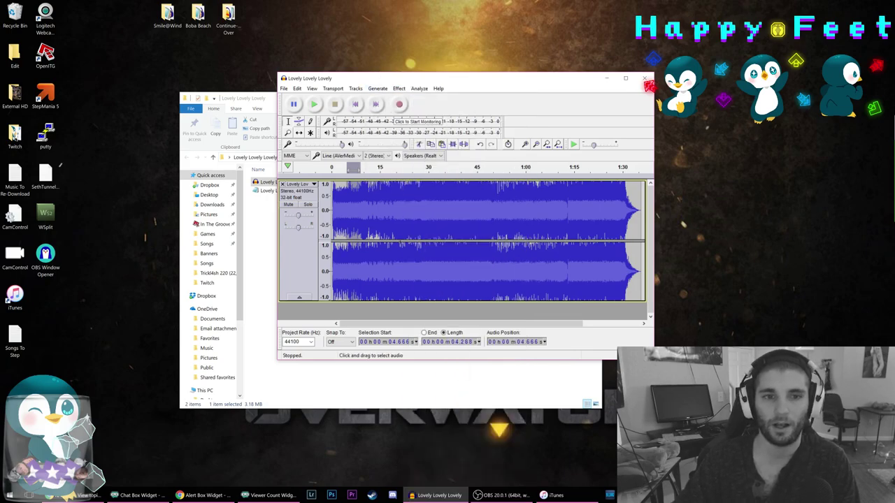
{"action": "left_click", "coordinate": [431, 222]}
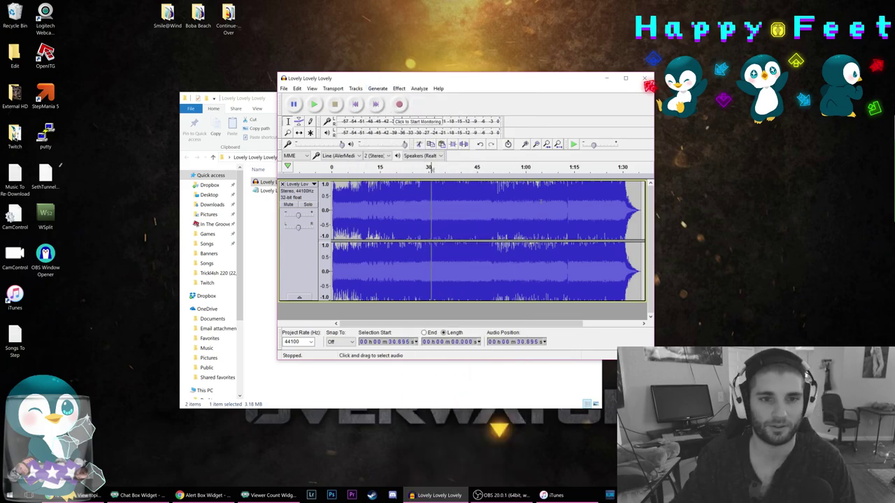
{"action": "left_click_drag", "start_coordinate": [439, 234], "coordinate": [530, 234]}
{"action": "left_click", "coordinate": [386, 231]}
Check the Ogg Vorbis Files format in the audio export options, then close Audacity without saving the project.
{"action": "left_click", "coordinate": [282, 89]}
{"action": "left_click", "coordinate": [307, 199]}
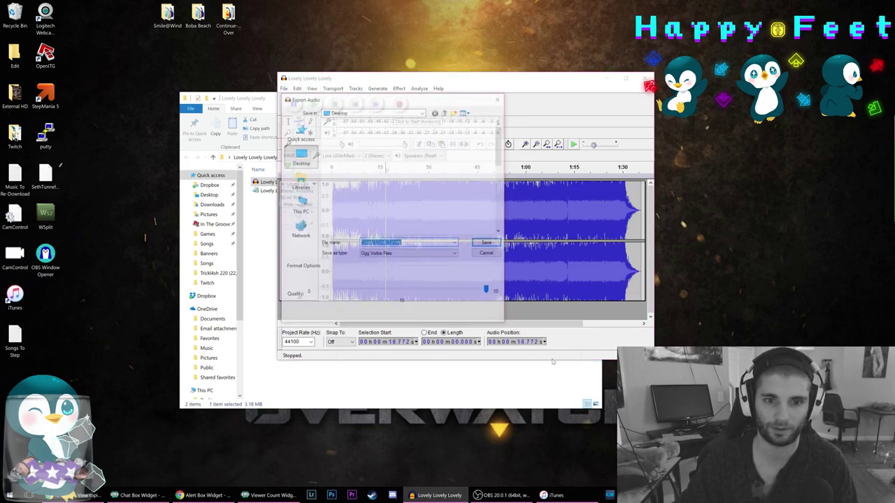
{"action": "left_click", "coordinate": [373, 255]}
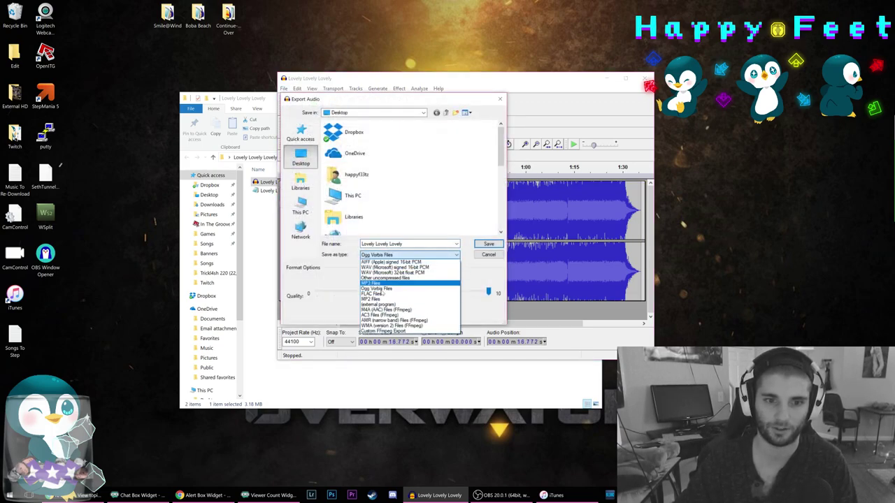
{"action": "left_click", "coordinate": [376, 289]}
{"action": "left_click", "coordinate": [489, 244]}
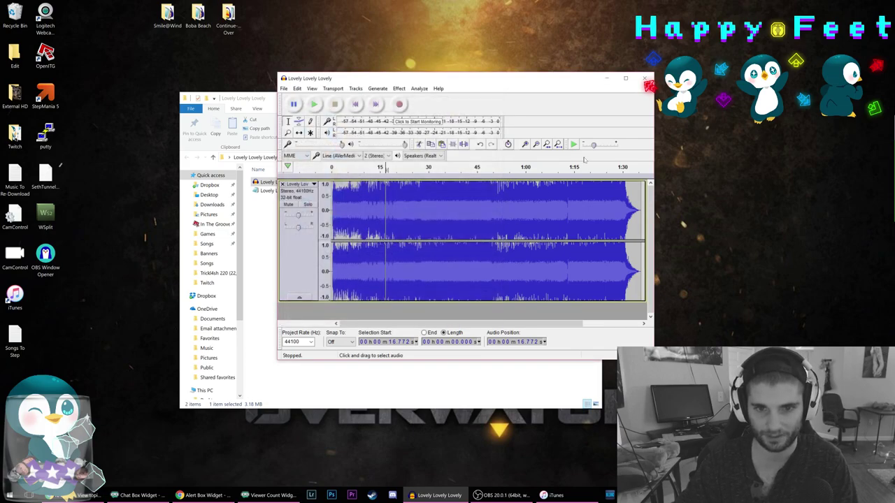
{"action": "left_click", "coordinate": [645, 77]}
{"action": "left_click", "coordinate": [491, 220]}
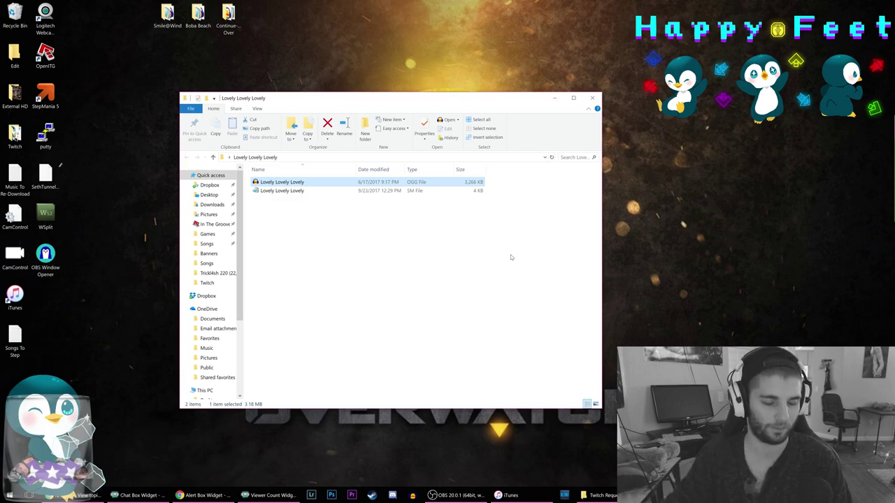
Check which apps are offered for opening the Lovely Lovely Lovely SM file, including the additional ones, and dismiss the choice.
{"action": "left_click", "coordinate": [388, 264]}
{"action": "left_click", "coordinate": [297, 191]}
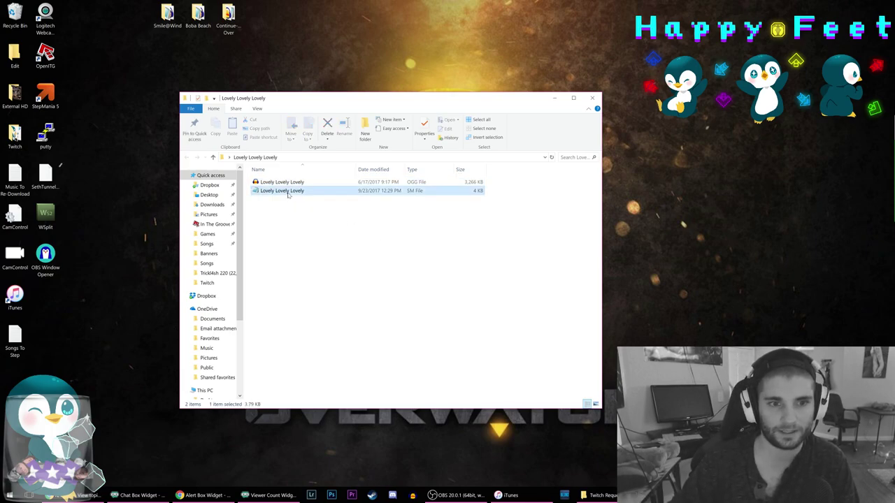
{"action": "left_click", "coordinate": [414, 211]}
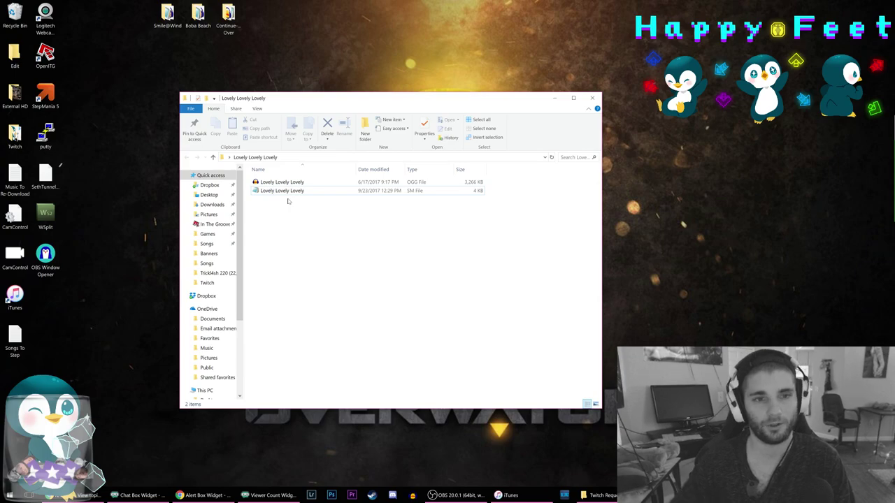
{"action": "right_click", "coordinate": [284, 193]}
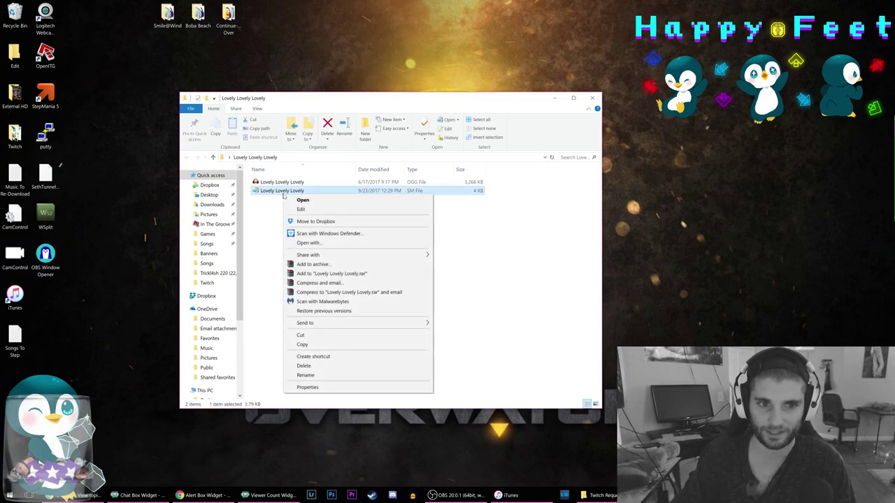
{"action": "left_click", "coordinate": [319, 243]}
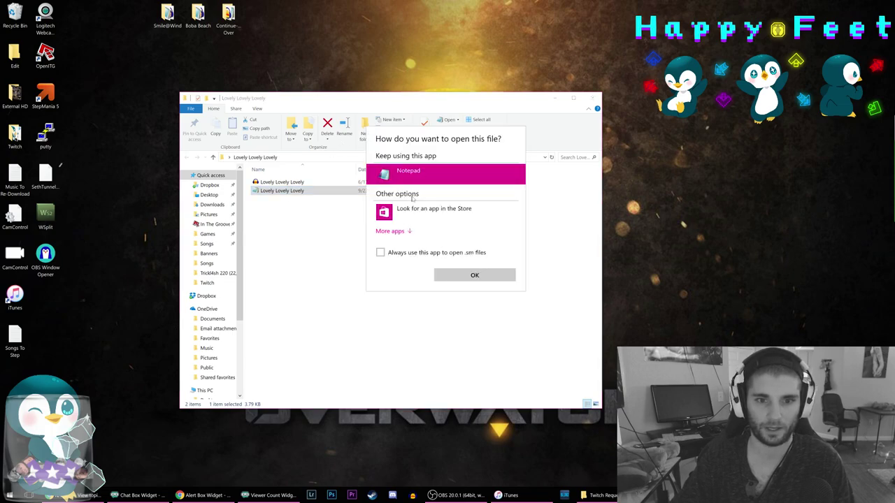
{"action": "left_click", "coordinate": [400, 231]}
{"action": "scroll", "coordinate": [394, 238], "scroll_direction": "down", "scroll_amount": 5}
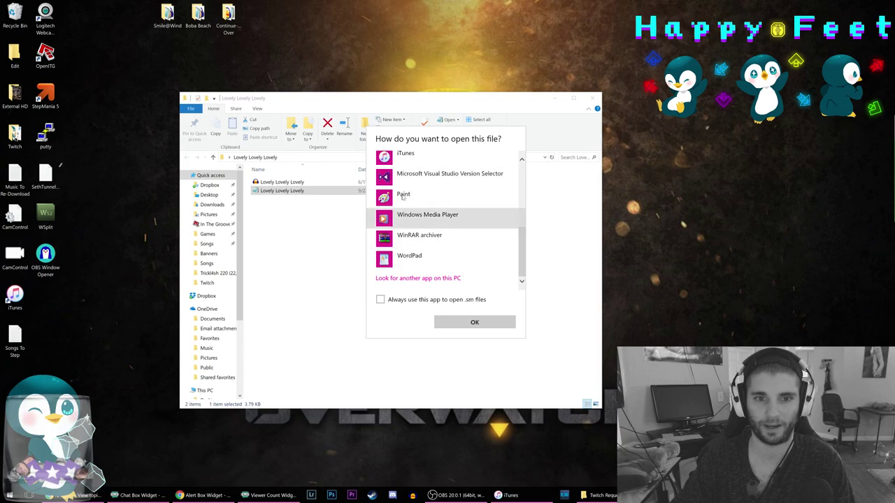
{"action": "left_click", "coordinate": [579, 229]}
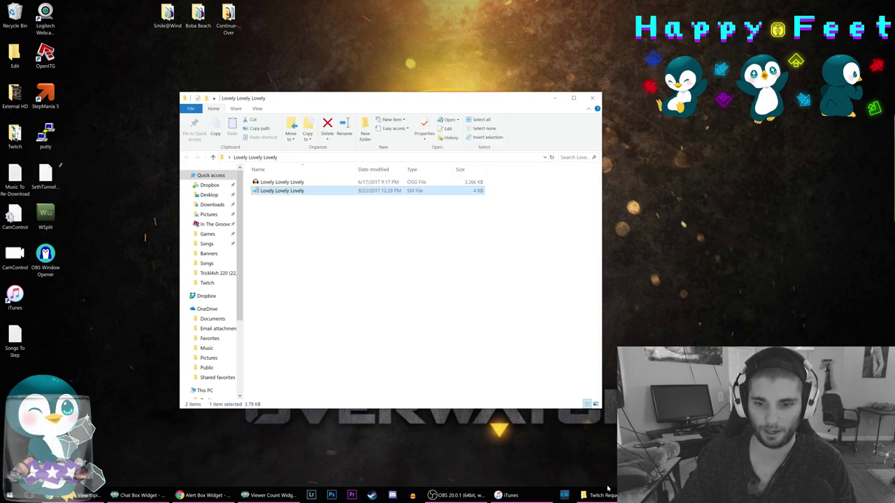
Open the Lovely Lovely Lovely SM file in Notepad, examine its header fields and note data, and close it.
{"action": "left_click_drag", "start_coordinate": [363, 100], "coordinate": [403, 77]}
{"action": "double_click", "coordinate": [318, 168]}
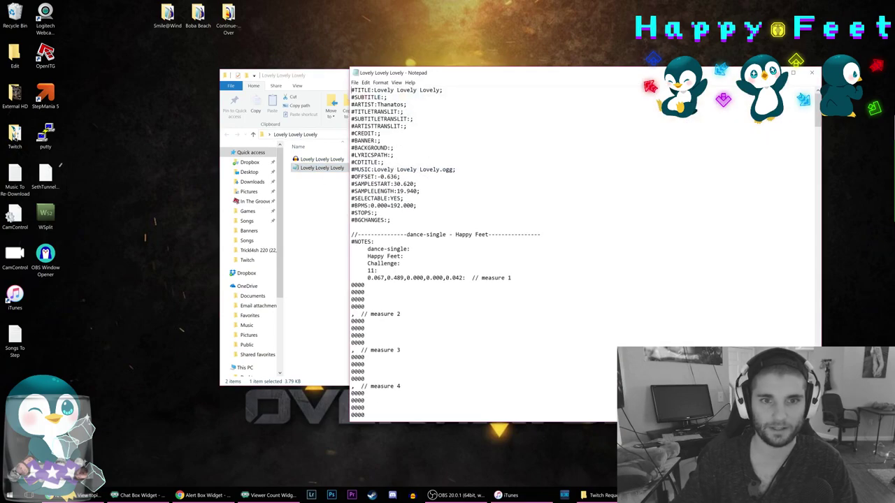
{"action": "left_click_drag", "start_coordinate": [458, 79], "coordinate": [353, 63]}
{"action": "left_click_drag", "start_coordinate": [311, 226], "coordinate": [251, 52]}
{"action": "left_click_drag", "start_coordinate": [280, 393], "coordinate": [225, 69]}
{"action": "left_click_drag", "start_coordinate": [297, 370], "coordinate": [279, 78]}
{"action": "left_click", "coordinate": [304, 175]}
{"action": "left_click", "coordinate": [689, 64]}
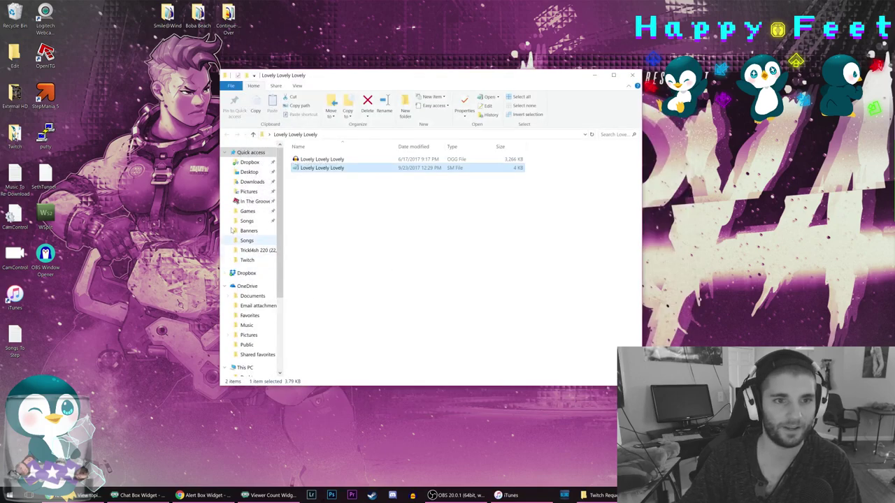
Compare the OGG and SM files, view the SM file's title field in Notepad, and close it.
{"action": "left_click", "coordinate": [307, 161]}
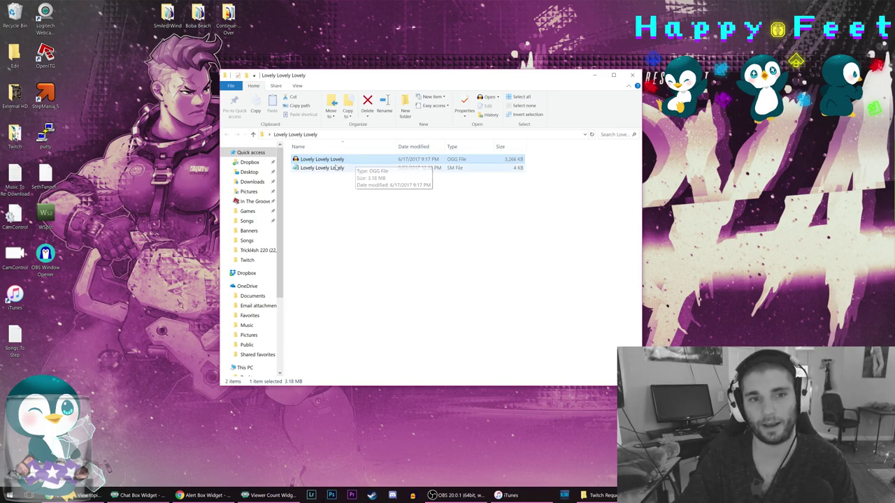
{"action": "left_click", "coordinate": [322, 169]}
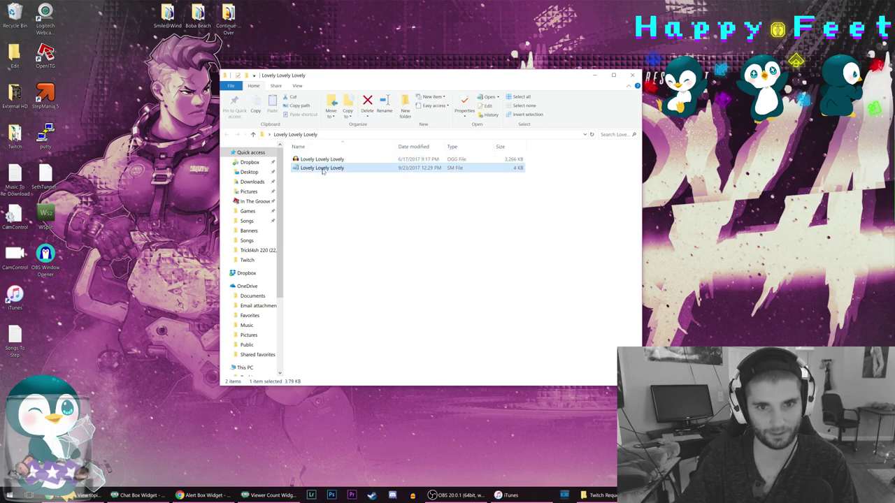
{"action": "double_click", "coordinate": [322, 170]}
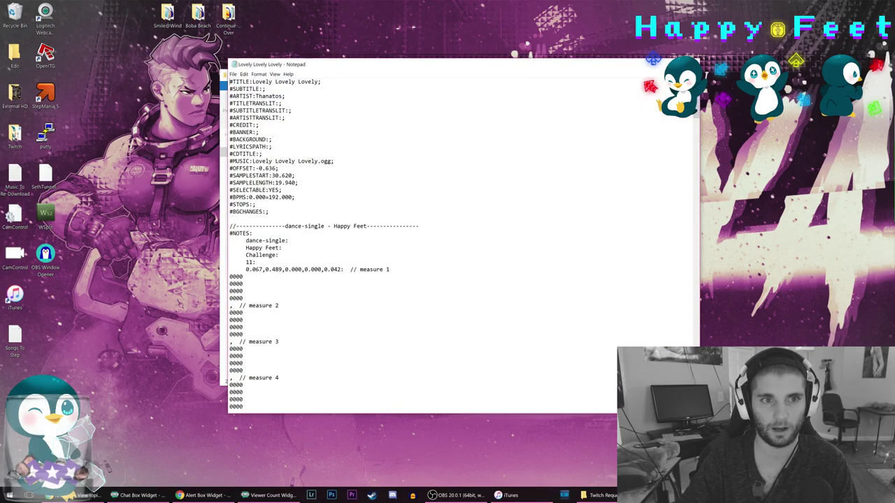
{"action": "left_click_drag", "start_coordinate": [233, 82], "coordinate": [318, 81]}
{"action": "left_click", "coordinate": [252, 81]}
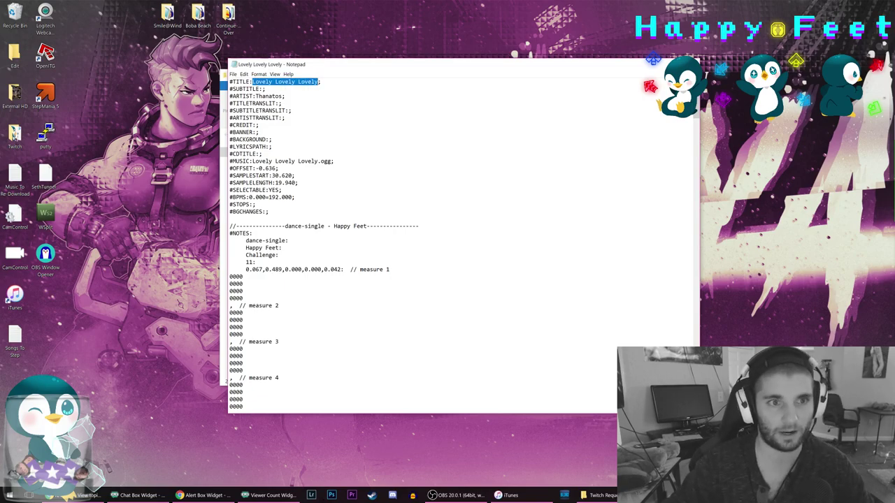
{"action": "key", "text": "alt+F4"}
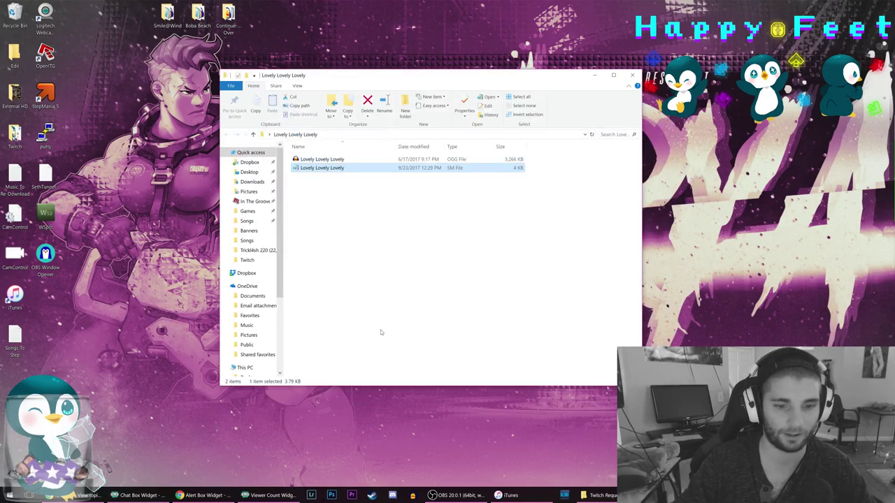
Browse the OpenITG Songs folder and open the Ageha song folder inside the Best of Happy Feet pack.
{"action": "left_click", "coordinate": [600, 494]}
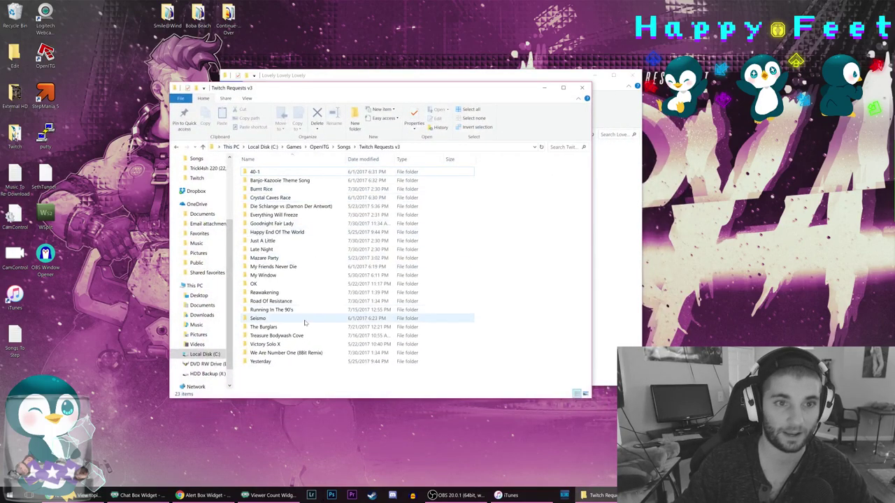
{"action": "left_click", "coordinate": [176, 148]}
{"action": "scroll", "coordinate": [319, 312], "scroll_direction": "up", "scroll_amount": 15}
{"action": "scroll", "coordinate": [300, 230], "scroll_direction": "down", "scroll_amount": 19}
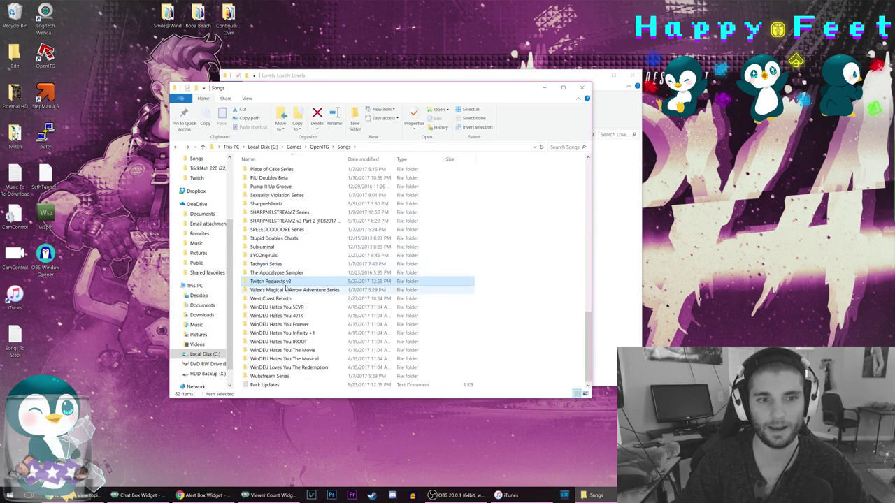
{"action": "scroll", "coordinate": [280, 272], "scroll_direction": "up", "scroll_amount": 15}
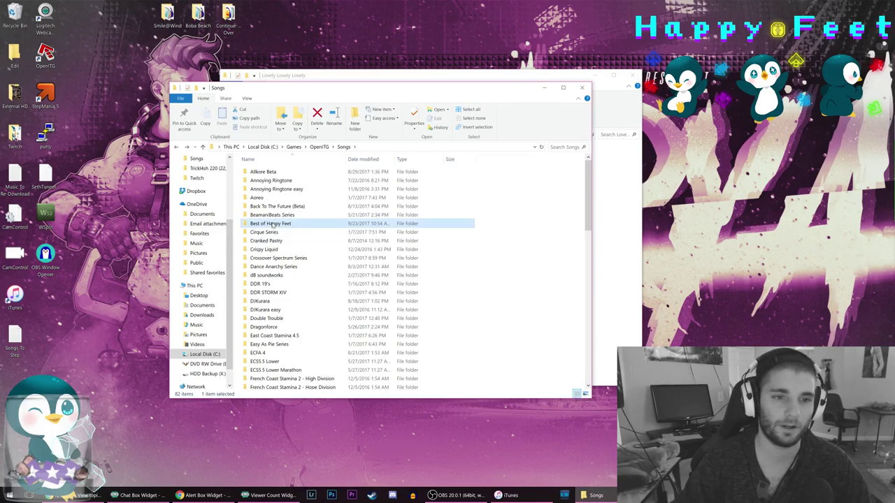
{"action": "double_click", "coordinate": [273, 224]}
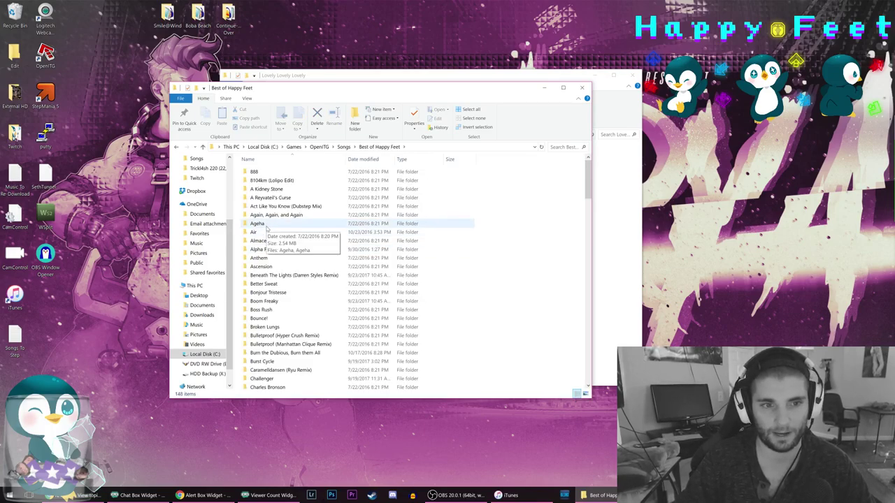
{"action": "double_click", "coordinate": [261, 227]}
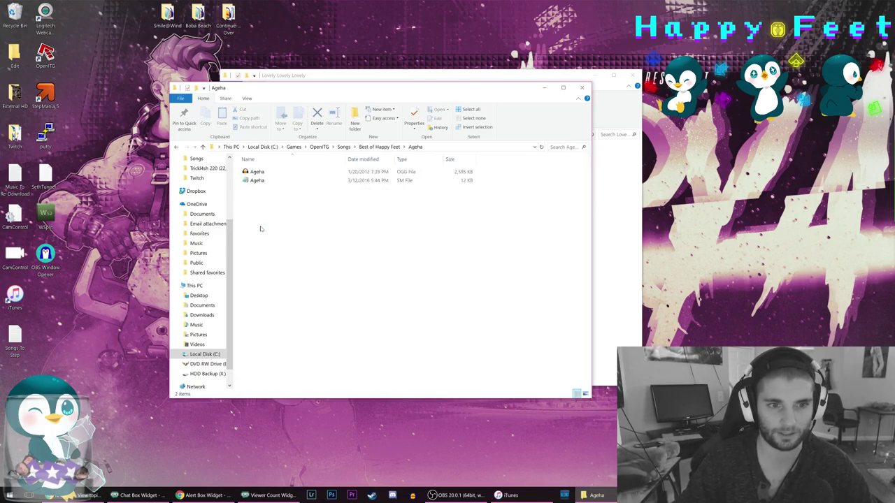
Copy the Ageha SM file into the Lovely Lovely Lovely folder and delete the pasted copy.
{"action": "left_click", "coordinate": [265, 180]}
{"action": "right_click", "coordinate": [266, 181]}
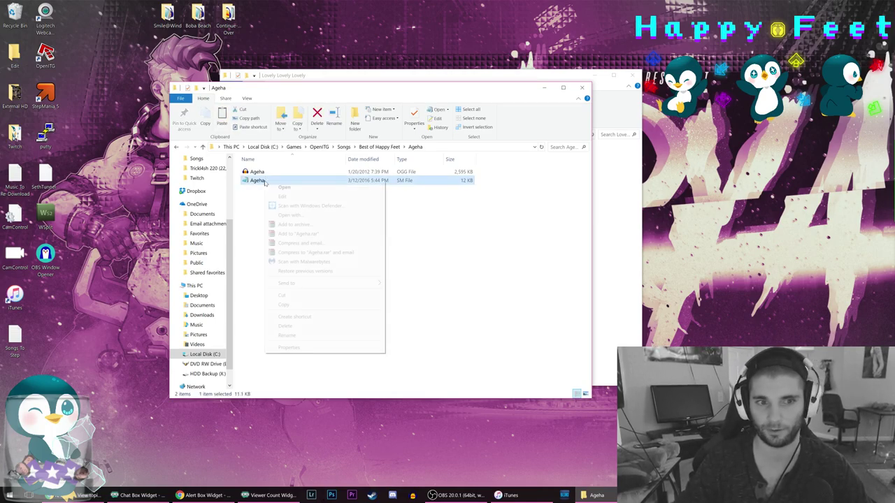
{"action": "left_click", "coordinate": [286, 325]}
{"action": "left_click", "coordinate": [582, 87]}
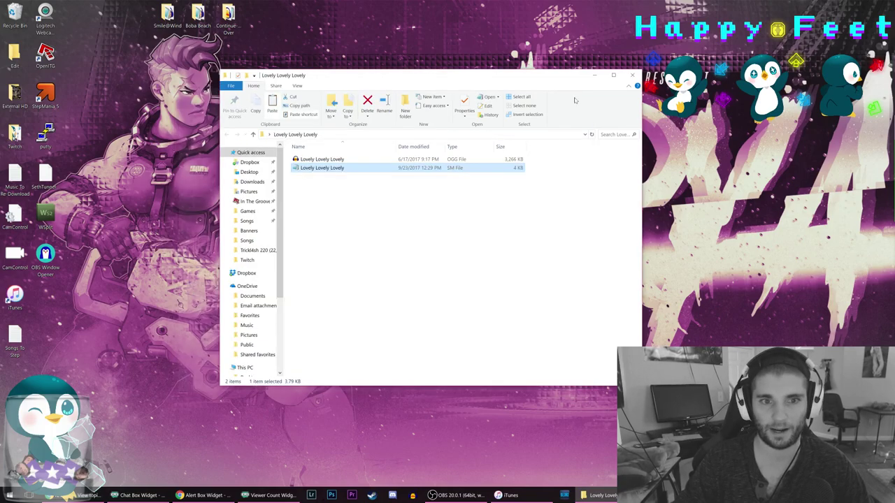
{"action": "key", "text": "ctrl+v"}
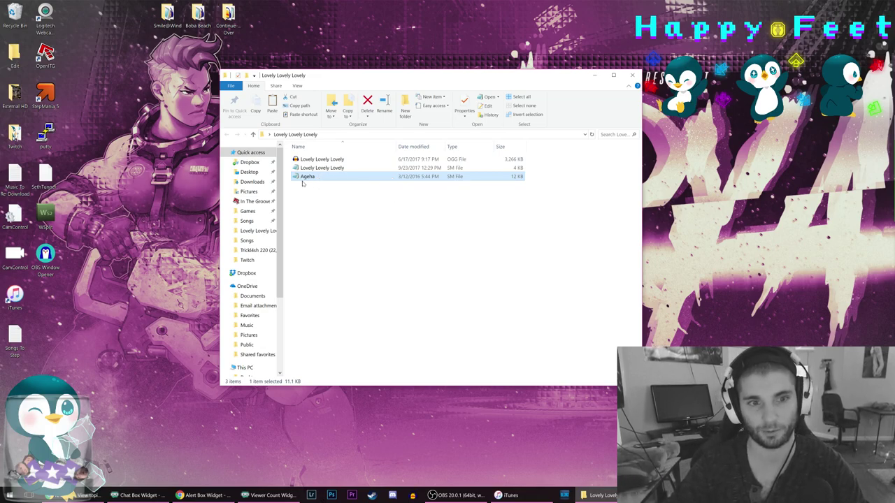
{"action": "key", "text": "Delete"}
Open the Lovely Lovely Lovely SM file in Notepad, change its title to Ageha, and restore the title to Lovely Lovely Lovely.
{"action": "double_click", "coordinate": [307, 169]}
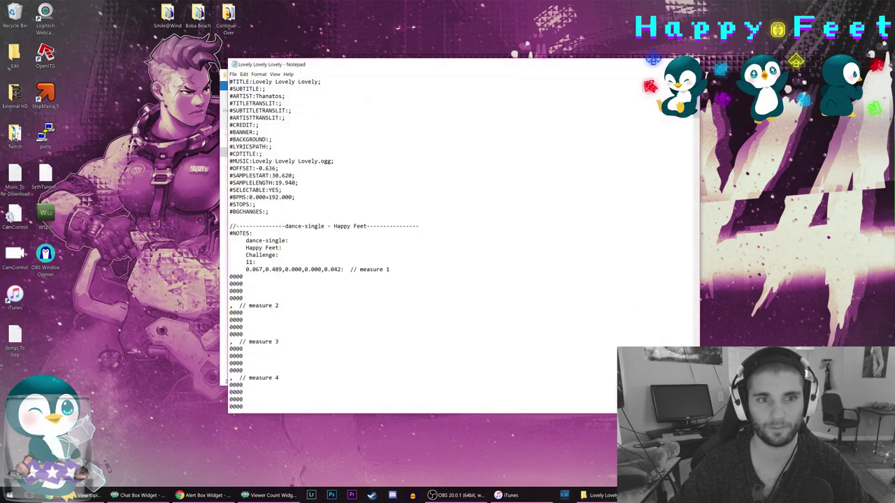
{"action": "left_click_drag", "start_coordinate": [253, 82], "coordinate": [312, 81]}
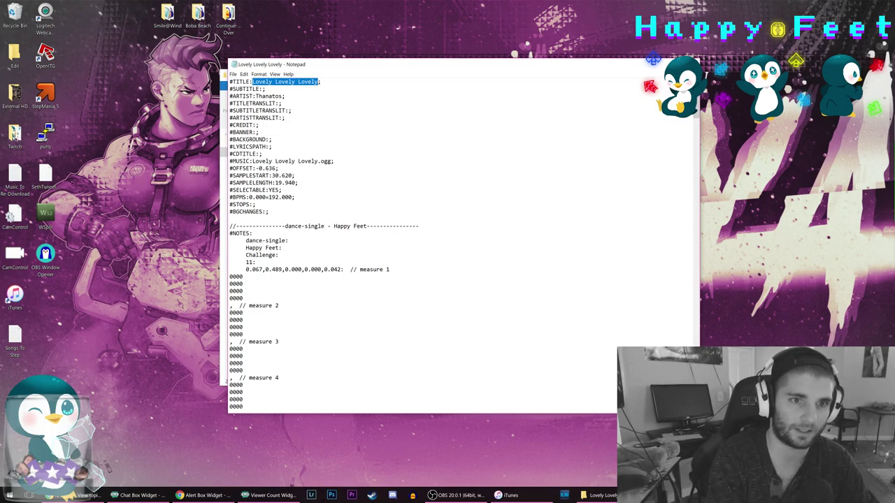
{"action": "type", "text": "Ageha;"}
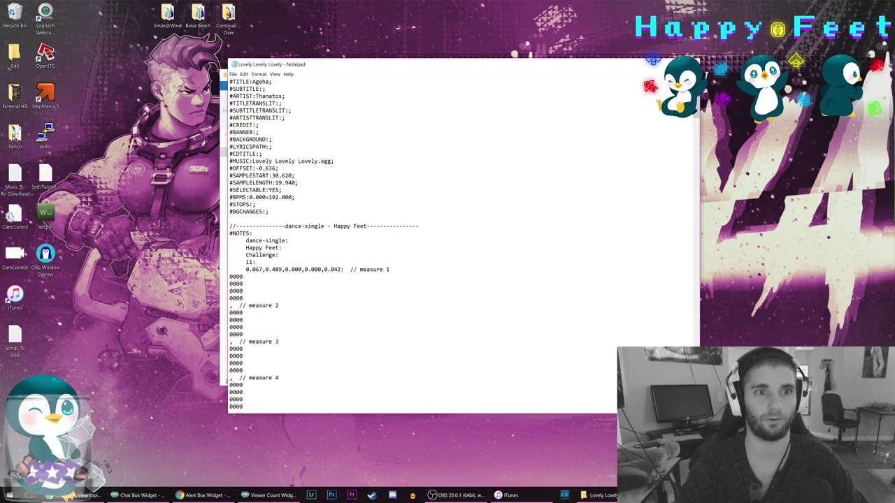
{"action": "key", "text": "BackSpace"}
{"action": "key", "text": "BackSpace"}
{"action": "type", "text": "Lovely Lovely Lovely"}
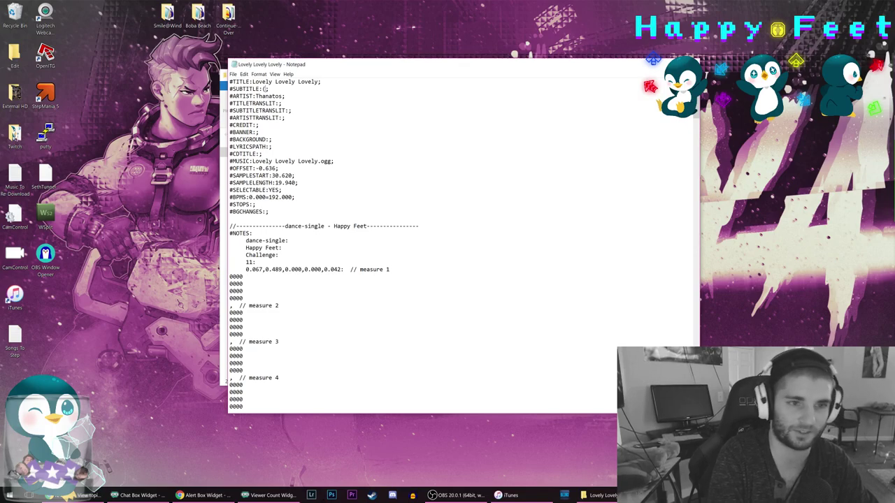
Fill in the SUBTITLE field with (Darren Styles Remix).
{"action": "type", "text": "Darrent"}
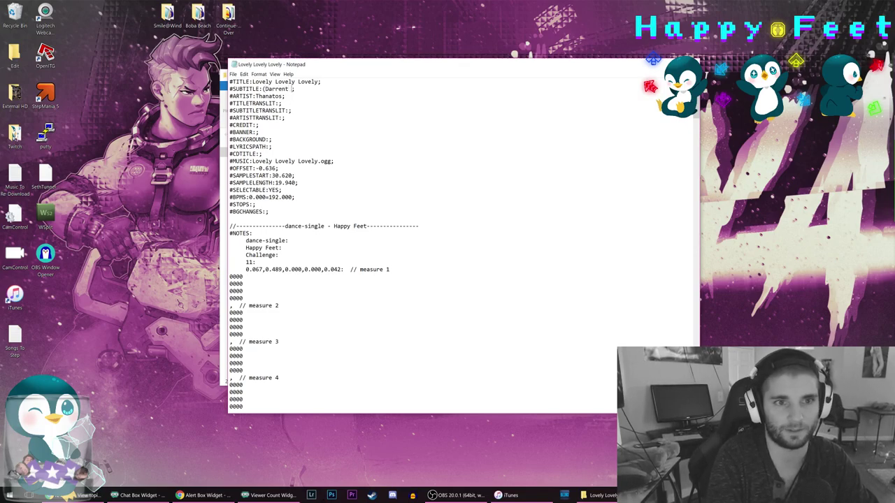
{"action": "key", "text": "BackSpace"}
{"action": "key", "text": "BackSpace"}
{"action": "key", "text": "BackSpace"}
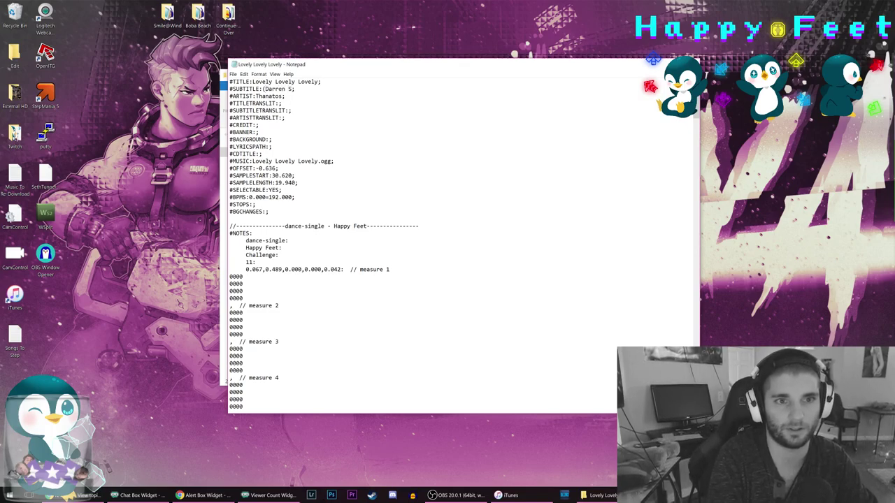
{"action": "type", "text": "n Styles Remix("}
{"action": "key", "text": "BackSpace"}
{"action": "type", "text": ")"}
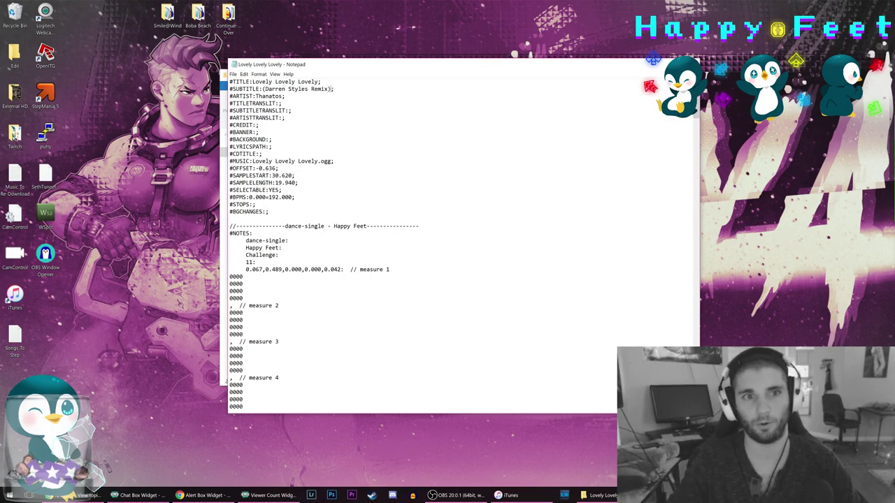
Examine the subtitle text against the title line and clear the SUBTITLE value.
{"action": "left_click_drag", "start_coordinate": [332, 89], "coordinate": [266, 89]}
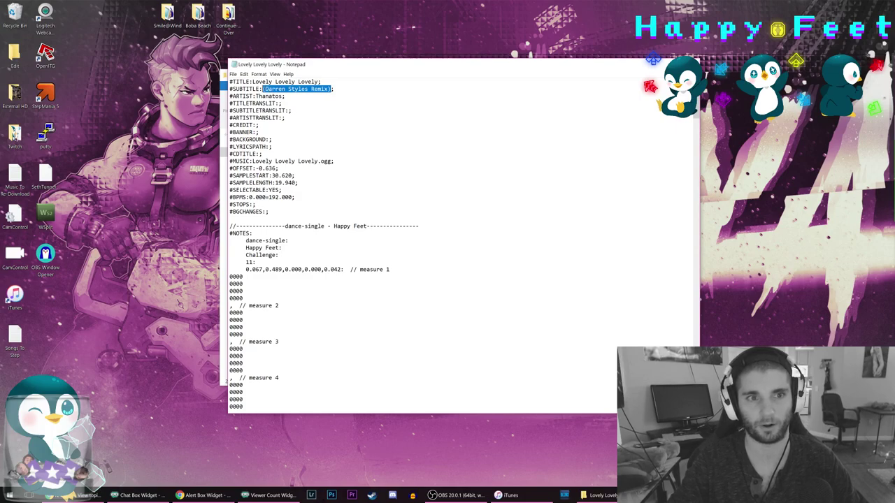
{"action": "left_click", "coordinate": [318, 82]}
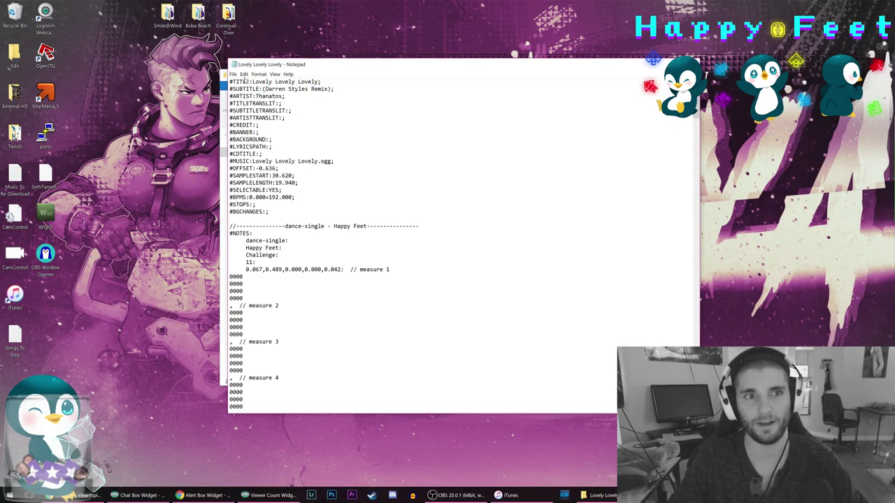
{"action": "left_click_drag", "start_coordinate": [263, 90], "coordinate": [331, 90]}
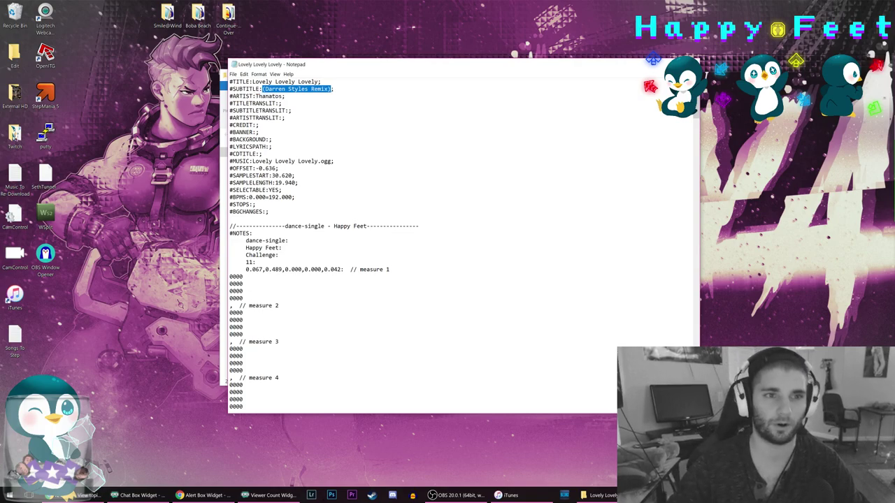
{"action": "left_click", "coordinate": [276, 90]}
{"action": "left_click_drag", "start_coordinate": [263, 89], "coordinate": [331, 90]}
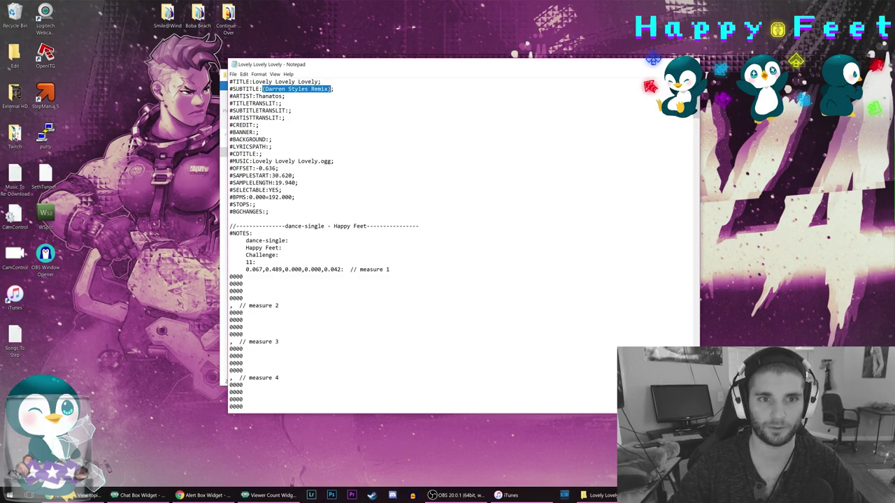
{"action": "key", "text": "BackSpace"}
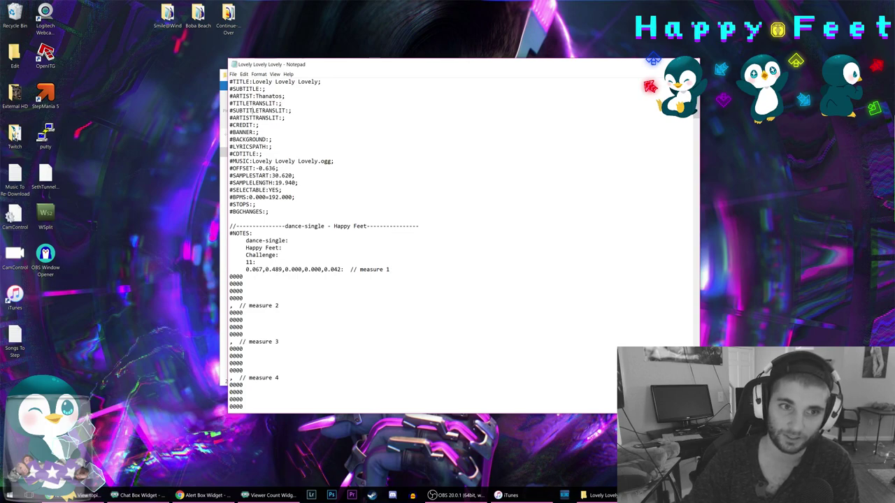
Highlight the TITLETRANSLIT, SUBTITLETRANSLIT and ARTISTTRANSLIT fields in the SM file to examine them.
{"action": "mouse_move", "coordinate": [226, 103]}
{"action": "left_mouse_down"}
{"action": "mouse_move", "coordinate": [286, 110]}
{"action": "mouse_move", "coordinate": [240, 103]}
{"action": "left_mouse_up"}
{"action": "left_click", "coordinate": [296, 110]}
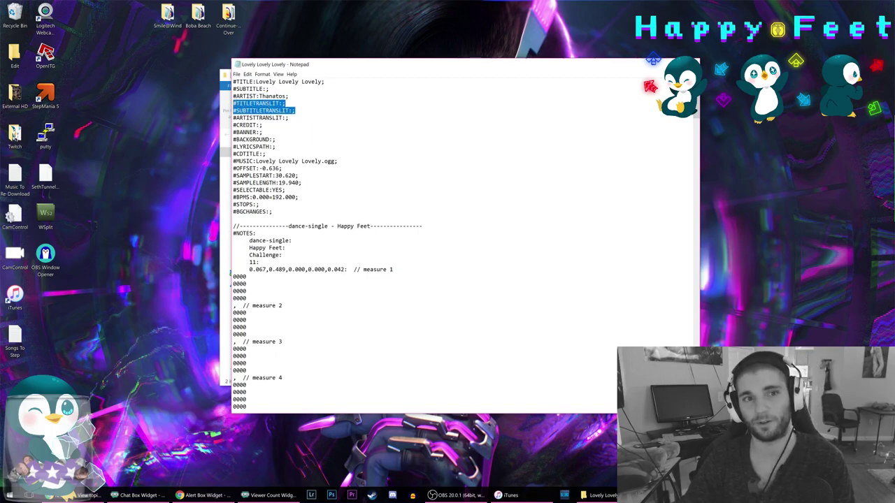
{"action": "left_click", "coordinate": [296, 111]}
{"action": "left_click_drag", "start_coordinate": [297, 110], "coordinate": [233, 104]}
{"action": "left_click", "coordinate": [291, 118]}
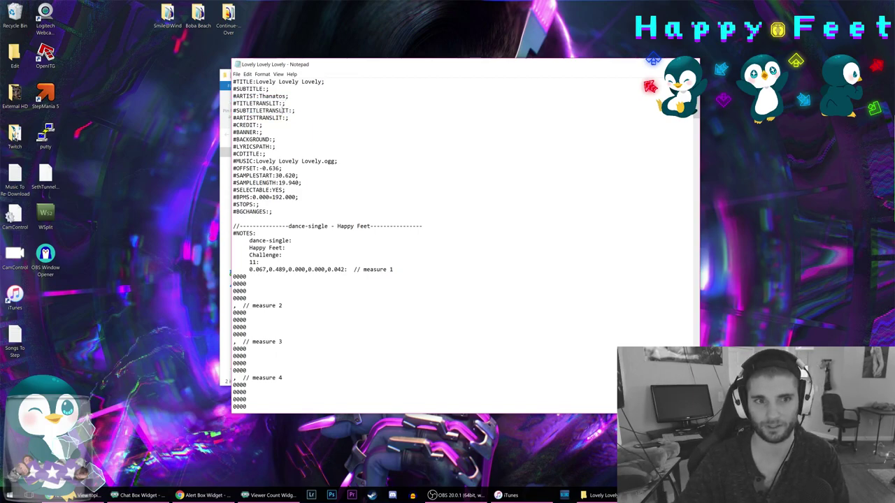
{"action": "left_click_drag", "start_coordinate": [291, 117], "coordinate": [228, 102]}
Try out example step author names in the CREDIT field and clear the field.
{"action": "left_click", "coordinate": [262, 125]}
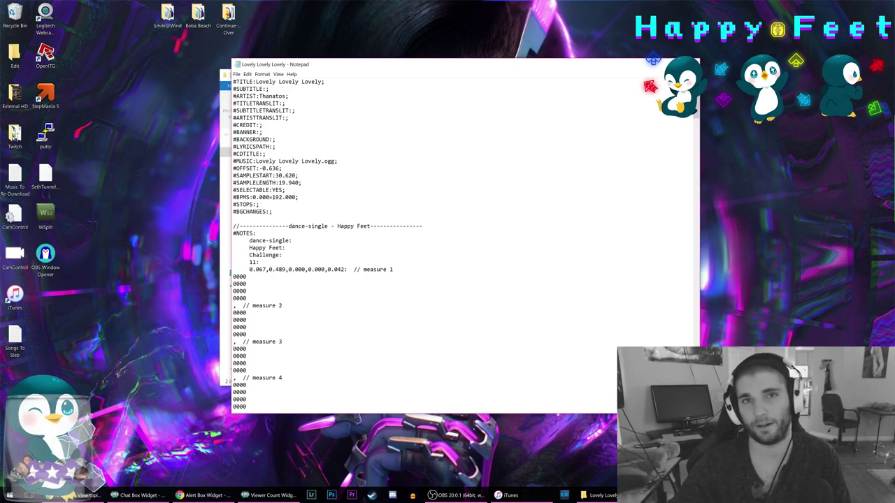
{"action": "type", "text": "Happy Feet"}
{"action": "key", "text": "BackSpace"}
{"action": "key", "text": "BackSpace"}
{"action": "key", "text": "BackSpace"}
{"action": "key", "text": "BackSpace"}
{"action": "type", "text": "S"}
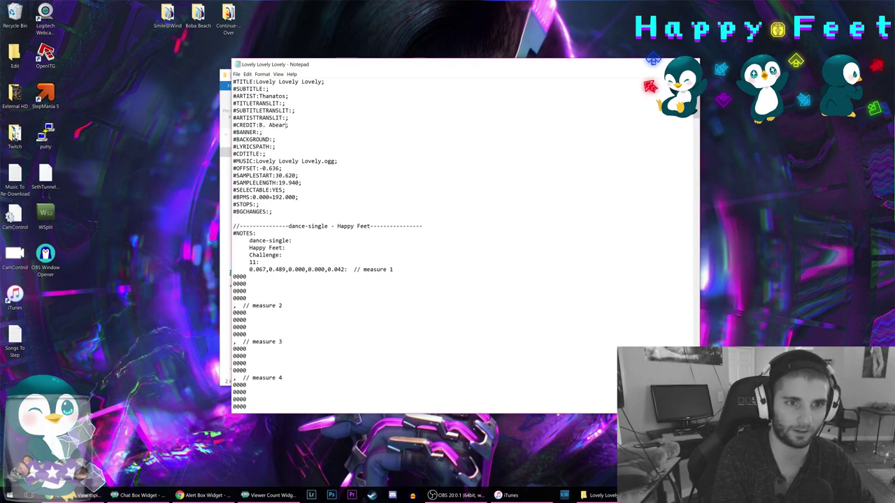
{"action": "key", "text": "BackSpace"}
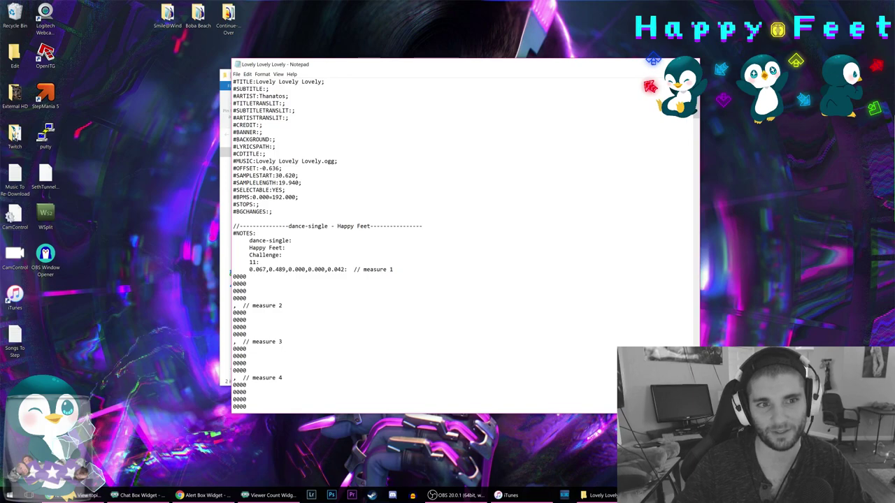
Move the Notepad window and the Lovely Lovely Lovely folder window apart to uncover the desktop shortcuts.
{"action": "left_click_drag", "start_coordinate": [334, 65], "coordinate": [435, 54]}
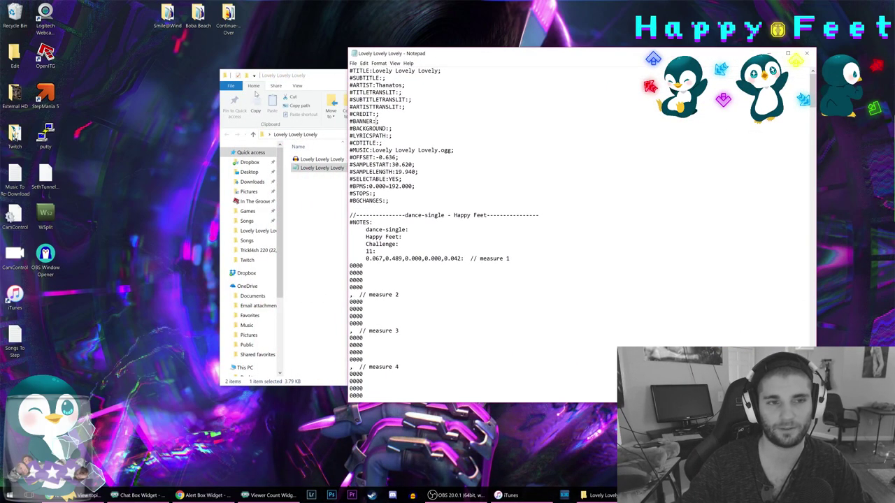
{"action": "left_click", "coordinate": [288, 75]}
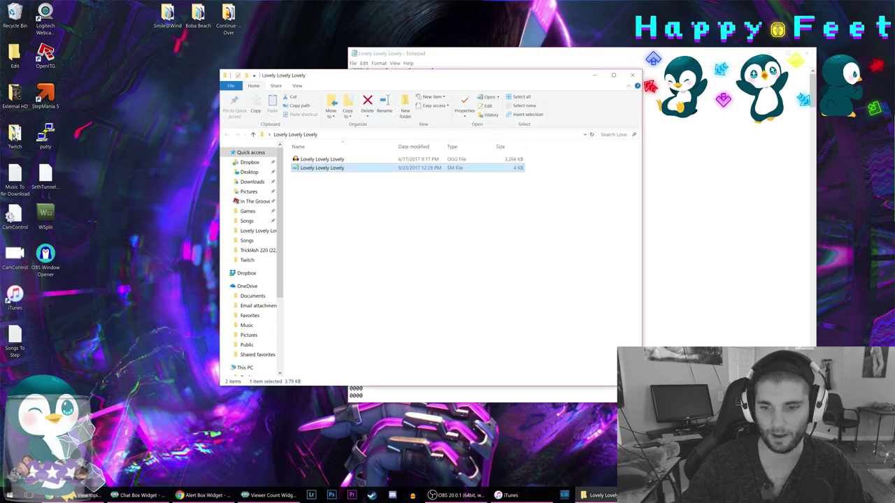
{"action": "left_click_drag", "start_coordinate": [325, 84], "coordinate": [186, 155]}
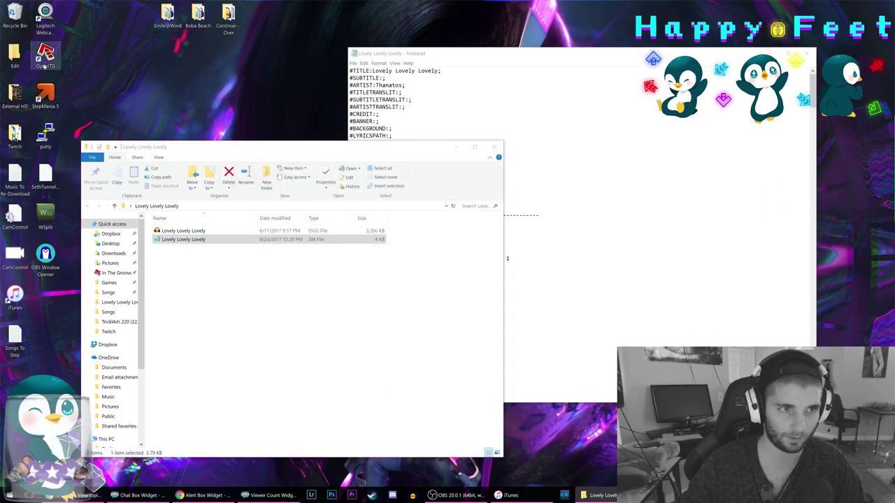
Open the file location of the OpenITG desktop shortcut and go up to the main OpenITG folder.
{"action": "right_click", "coordinate": [35, 58]}
{"action": "left_click", "coordinate": [83, 94]}
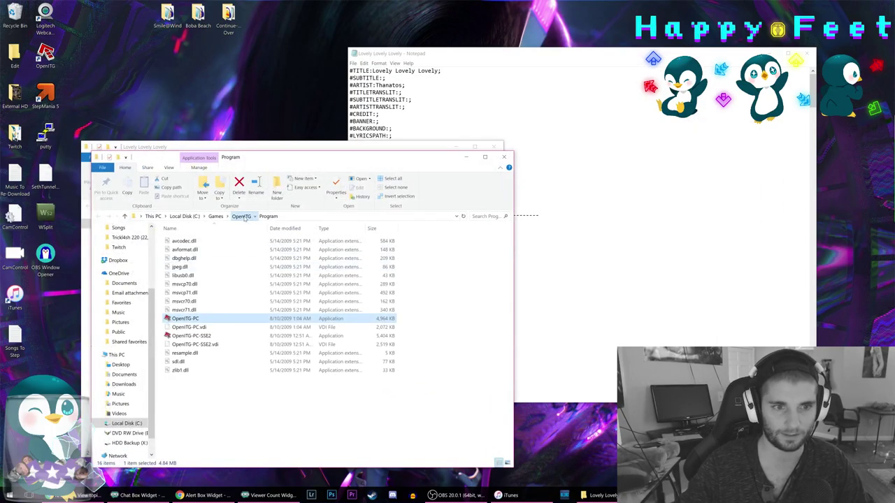
{"action": "left_click", "coordinate": [242, 216]}
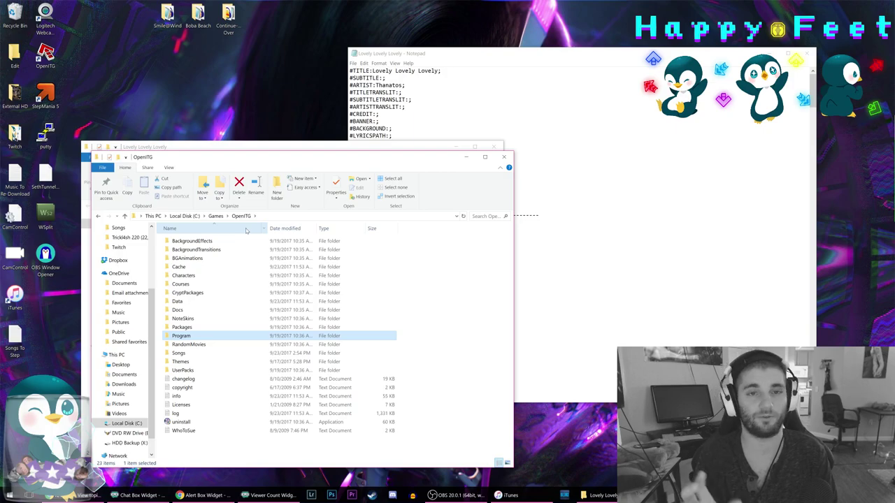
Open the 8-Bit Trip song folder inside Songs > Mute and move its window up over the desktop.
{"action": "double_click", "coordinate": [183, 353]}
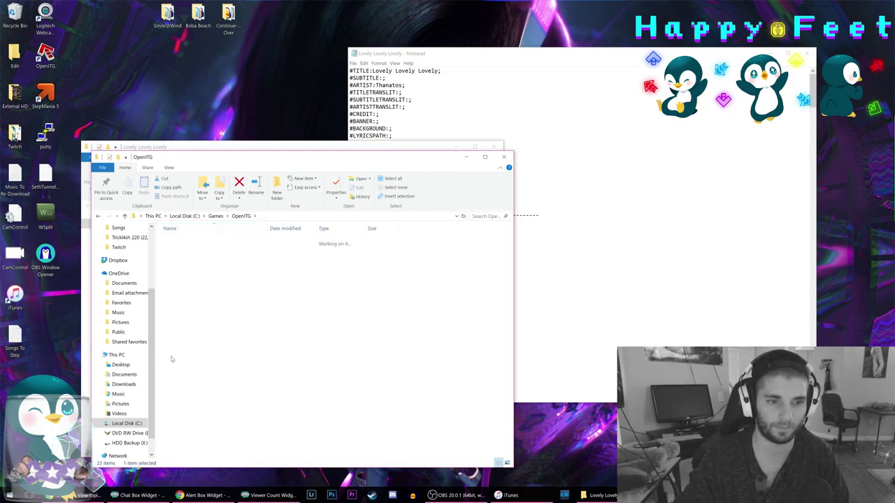
{"action": "scroll", "coordinate": [283, 389], "scroll_direction": "down", "scroll_amount": 9}
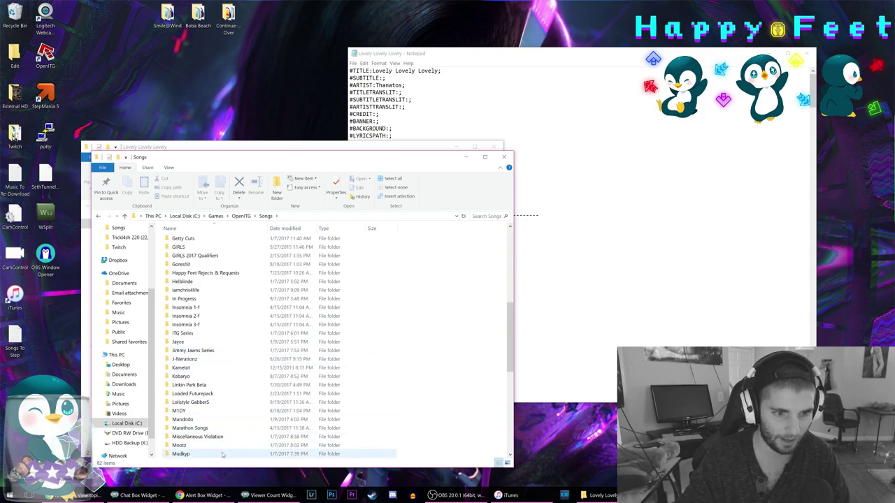
{"action": "scroll", "coordinate": [214, 424], "scroll_direction": "down", "scroll_amount": 2}
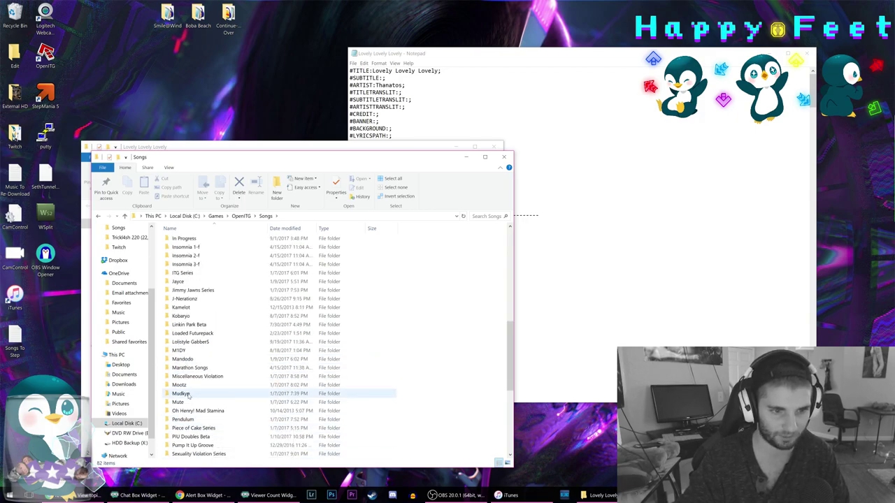
{"action": "double_click", "coordinate": [224, 402]}
{"action": "double_click", "coordinate": [183, 241]}
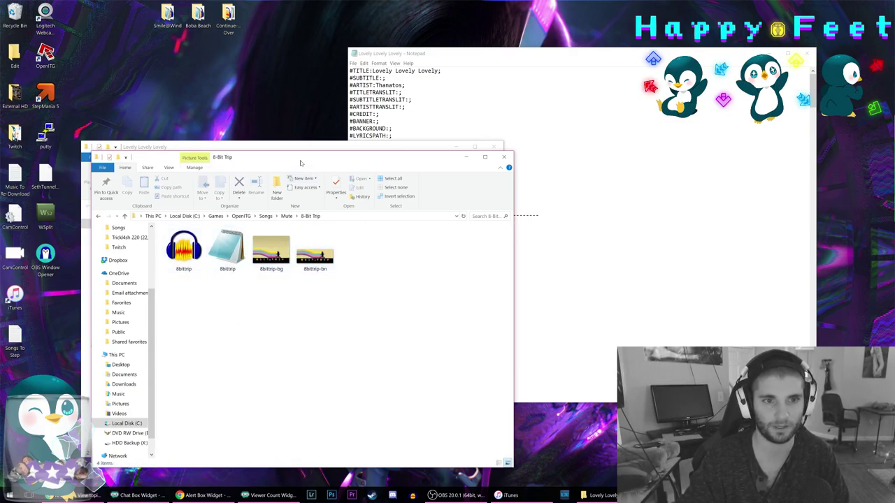
{"action": "left_click_drag", "start_coordinate": [300, 160], "coordinate": [357, 97]}
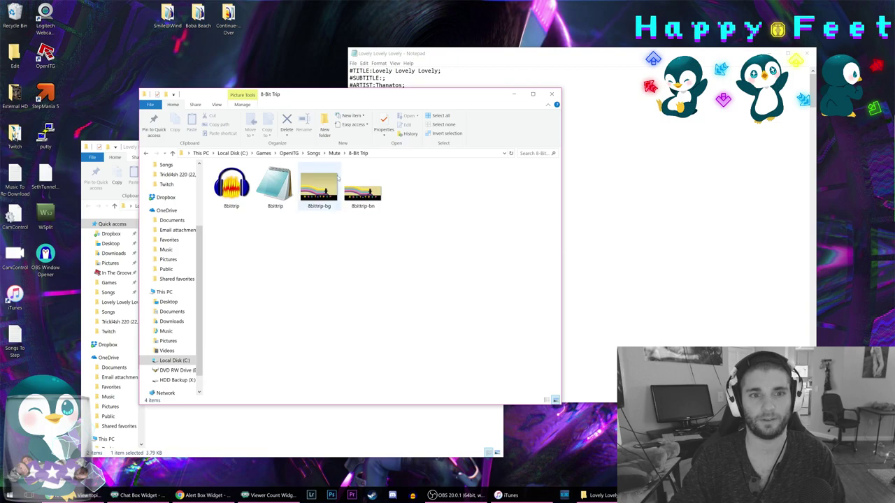
Highlight the bg suffix in the 8bittrip-bg file name to examine it and leave the name as is.
{"action": "left_click", "coordinate": [334, 202]}
{"action": "left_click", "coordinate": [315, 209]}
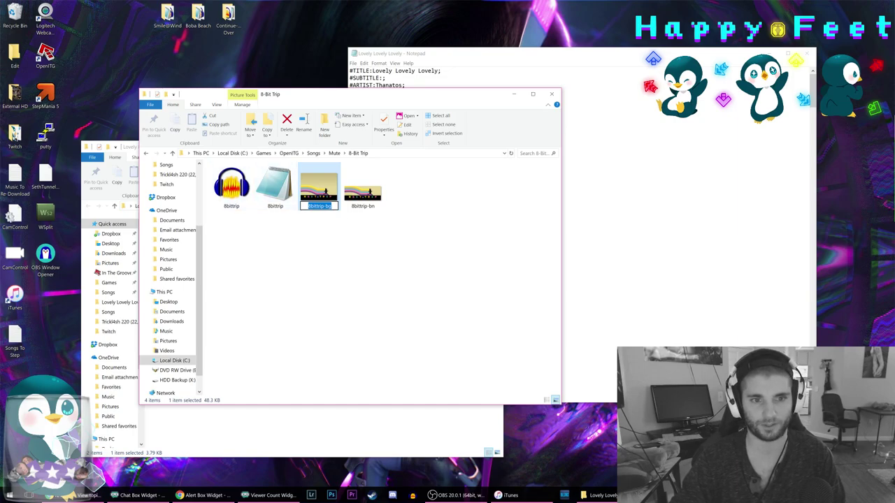
{"action": "left_click", "coordinate": [325, 206]}
{"action": "left_click_drag", "start_coordinate": [324, 207], "coordinate": [332, 206]}
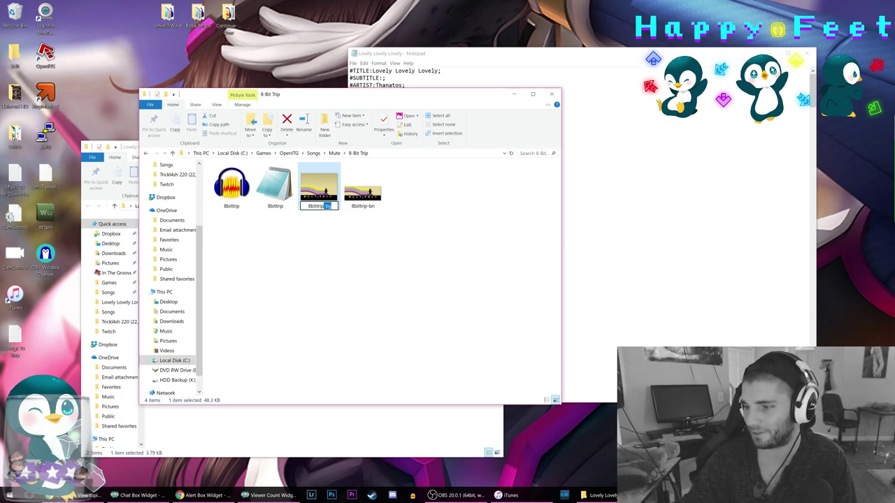
{"action": "key", "text": "alt+Tab"}
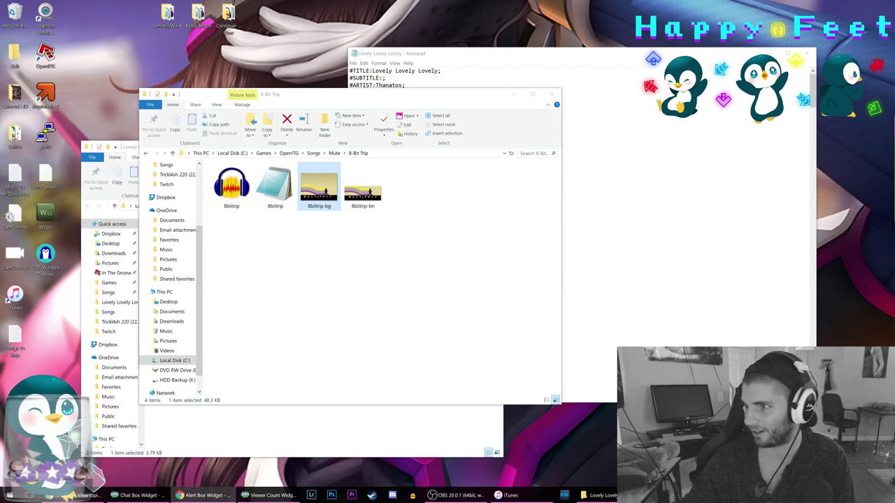
{"action": "left_click", "coordinate": [416, 288]}
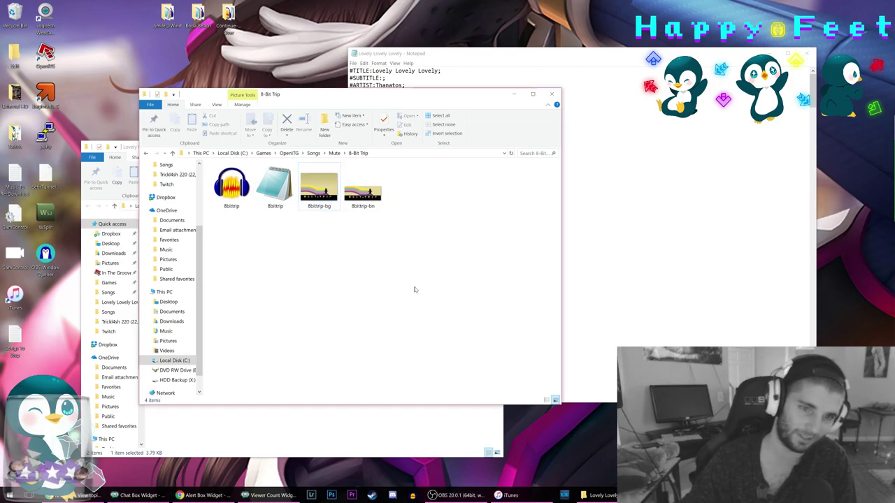
Select the 8bittrip-bg and 8bittrip-bn images in turn to compare the background and banner files.
{"action": "left_click", "coordinate": [311, 200]}
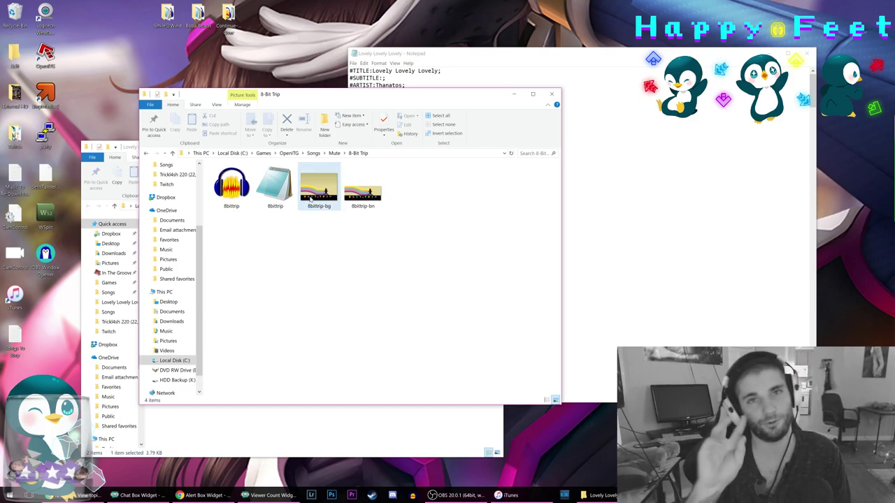
{"action": "left_click", "coordinate": [320, 204]}
{"action": "left_click", "coordinate": [356, 207]}
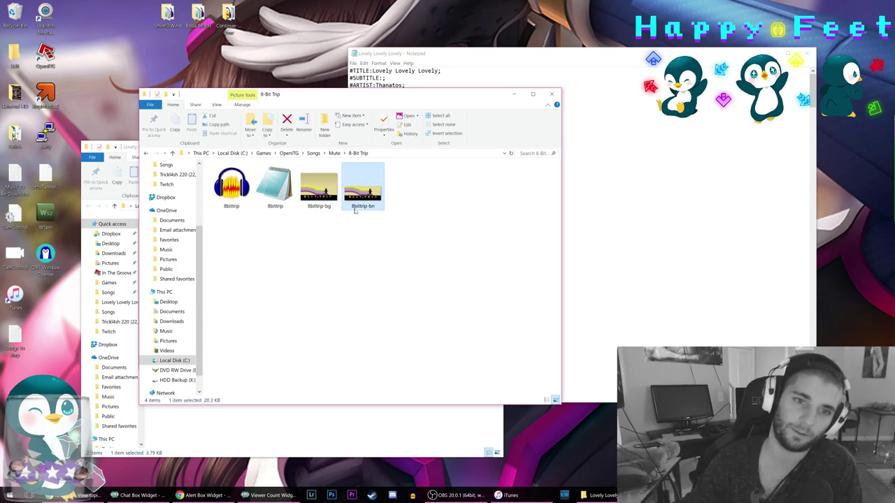
{"action": "left_click", "coordinate": [325, 195]}
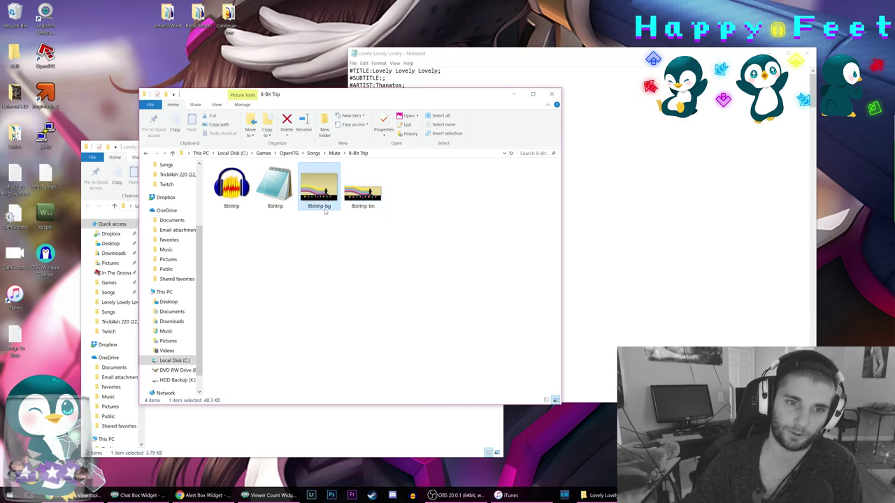
{"action": "left_click", "coordinate": [364, 202]}
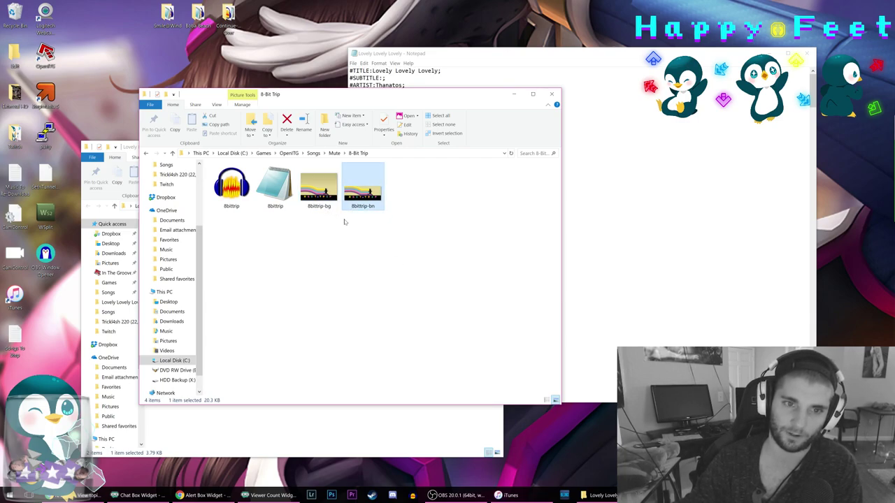
{"action": "left_click", "coordinate": [310, 202]}
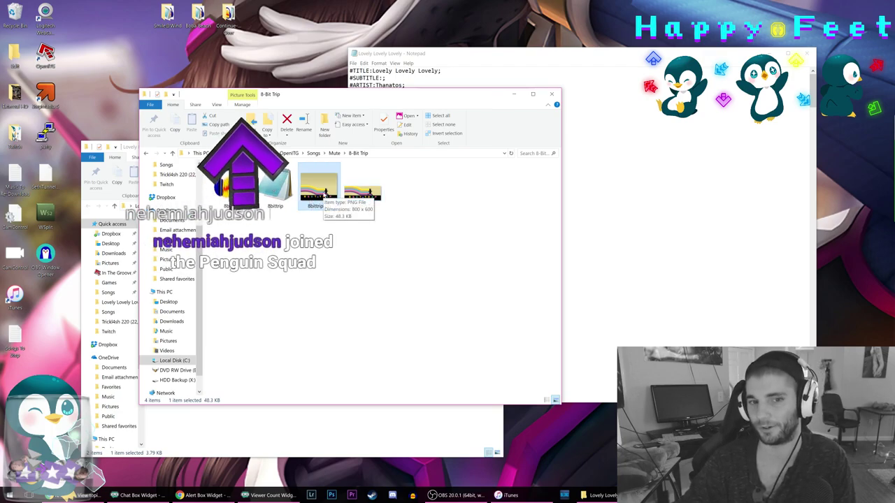
{"action": "left_click", "coordinate": [362, 195]}
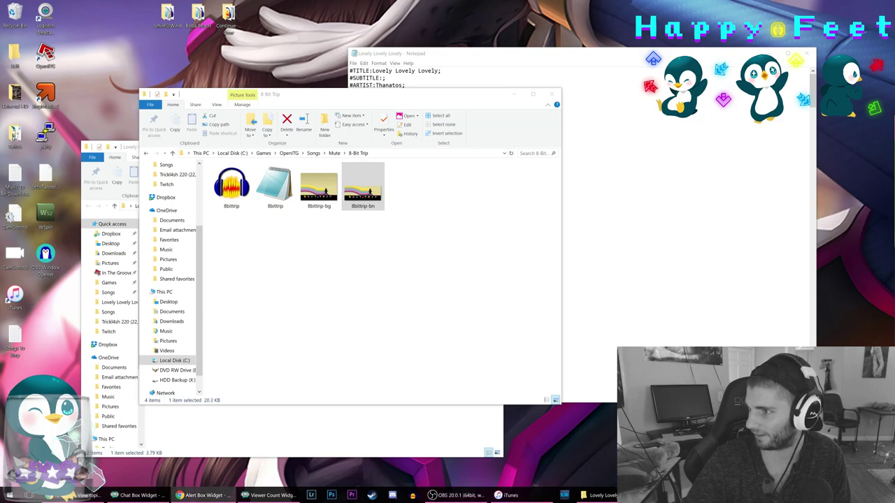
{"action": "left_click", "coordinate": [348, 231]}
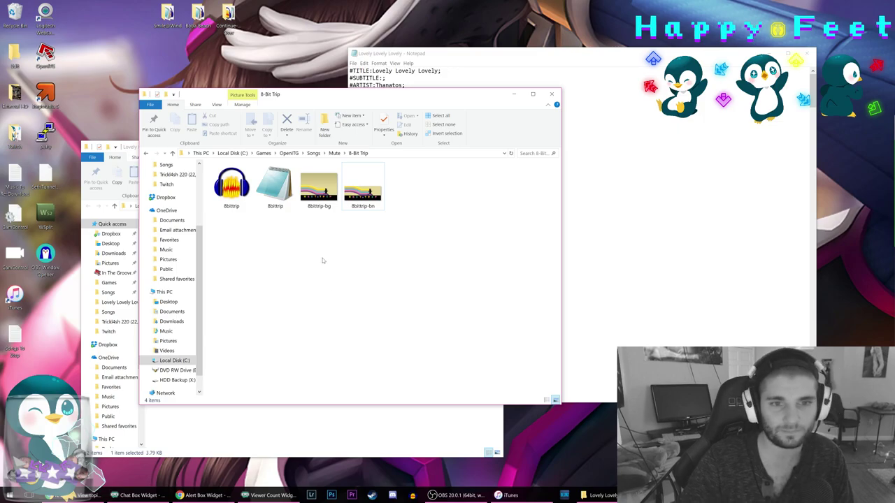
View the 8bittrip-bg background and the 8bittrip-bn banner at full size, closing each image after viewing.
{"action": "double_click", "coordinate": [326, 200]}
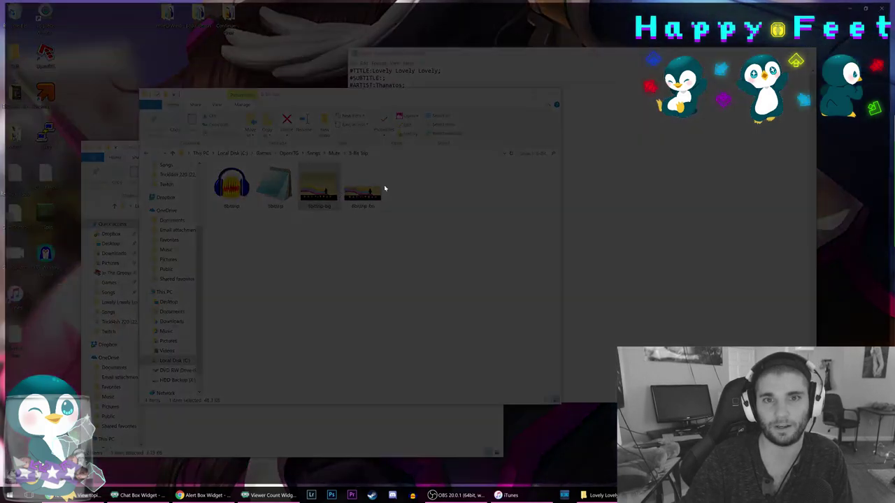
{"action": "left_click", "coordinate": [888, 5]}
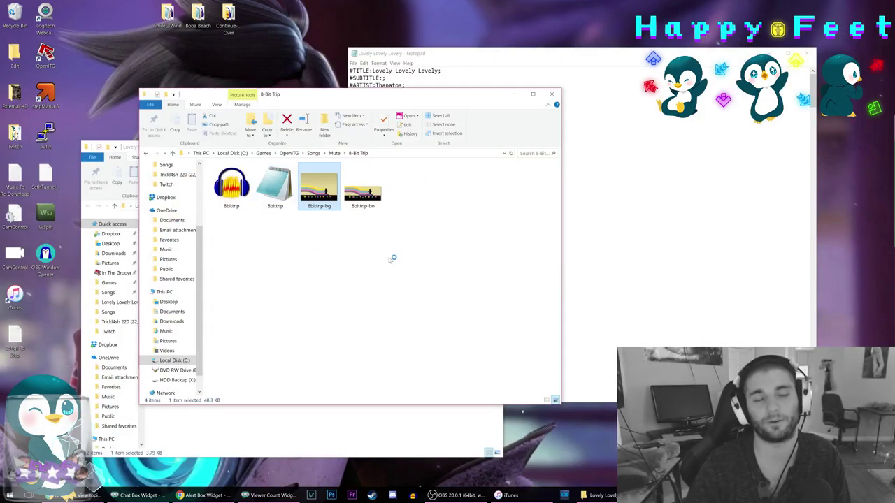
{"action": "left_click", "coordinate": [368, 264]}
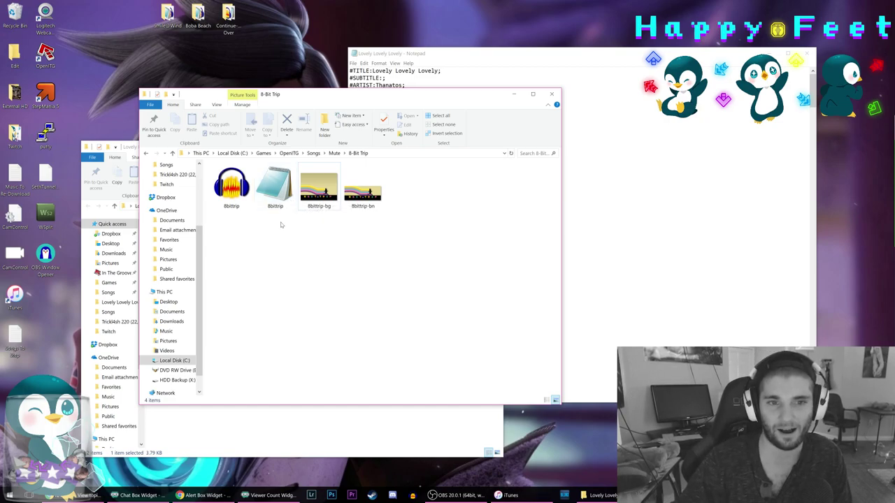
{"action": "left_click", "coordinate": [323, 189]}
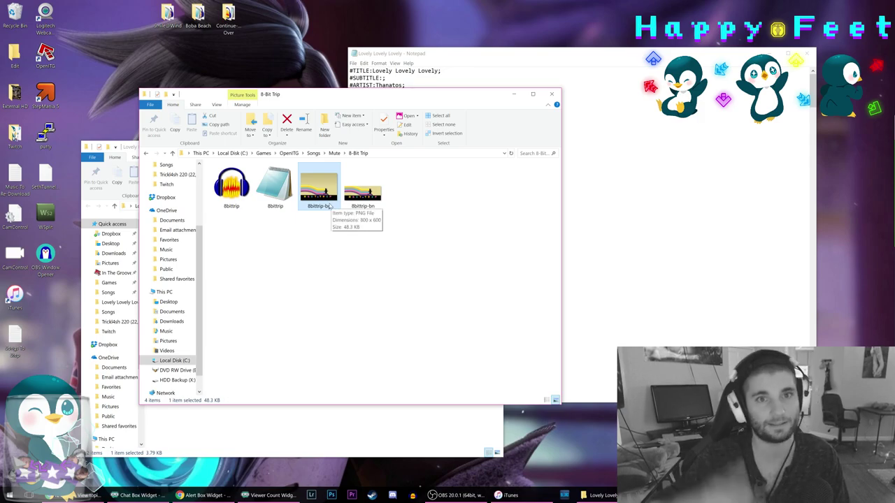
{"action": "double_click", "coordinate": [364, 200]}
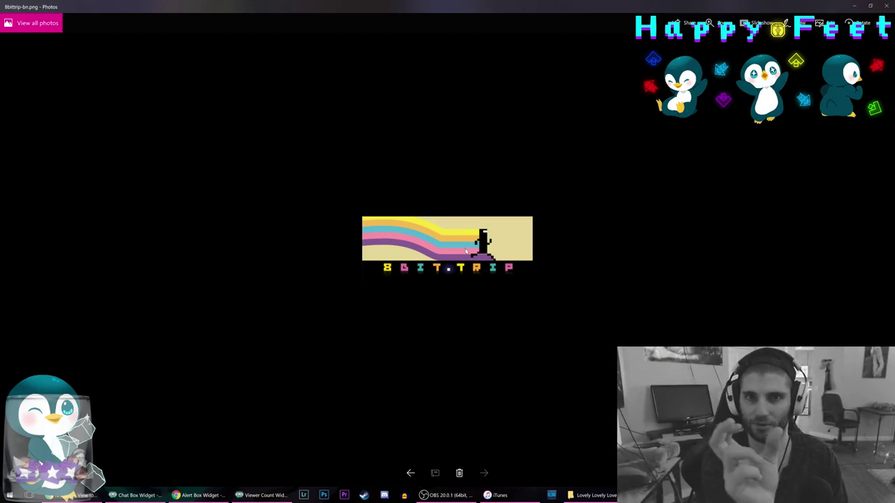
{"action": "left_click", "coordinate": [887, 6]}
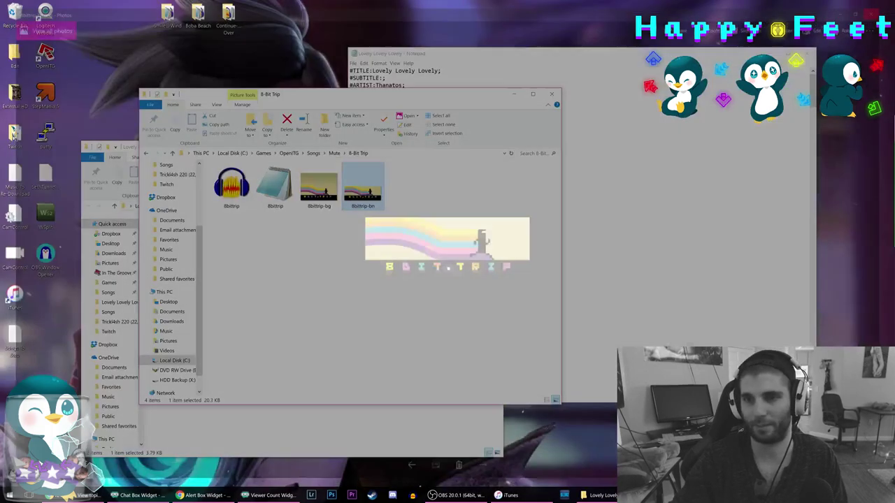
{"action": "left_click", "coordinate": [304, 239]}
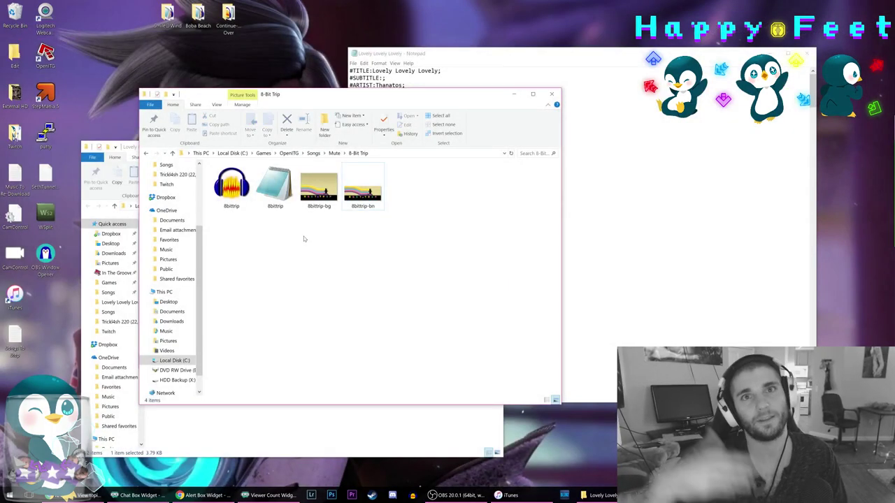
{"action": "left_click", "coordinate": [325, 198]}
{"action": "double_click", "coordinate": [328, 199]}
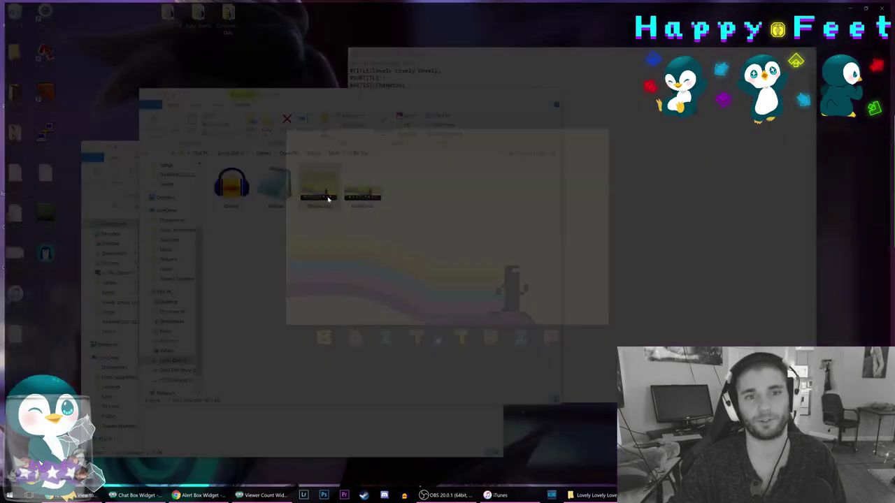
{"action": "left_click", "coordinate": [886, 6]}
Open the 8bittrip step file in Notepad and highlight the image file name in its BANNER field.
{"action": "double_click", "coordinate": [277, 184]}
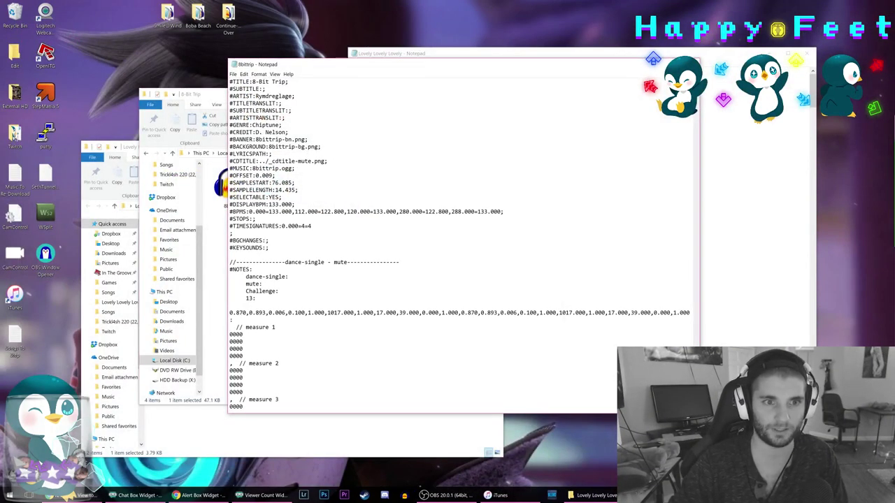
{"action": "left_click_drag", "start_coordinate": [257, 139], "coordinate": [298, 140]}
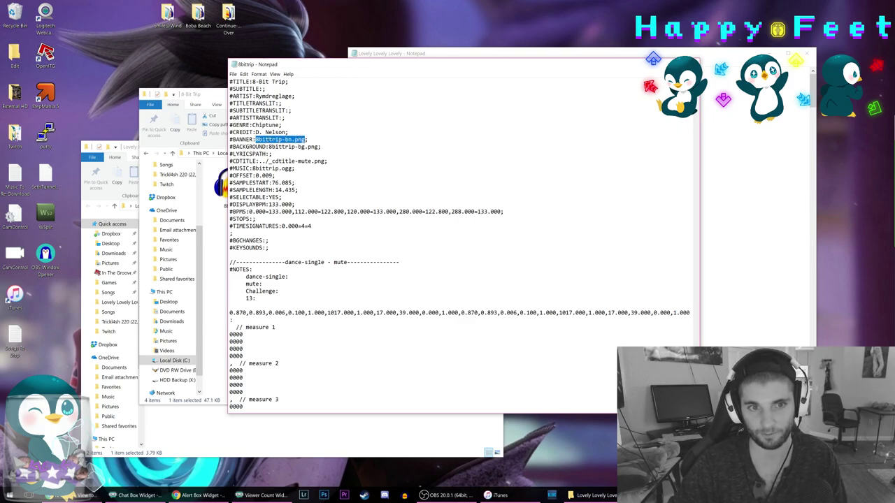
{"action": "left_click", "coordinate": [295, 140]}
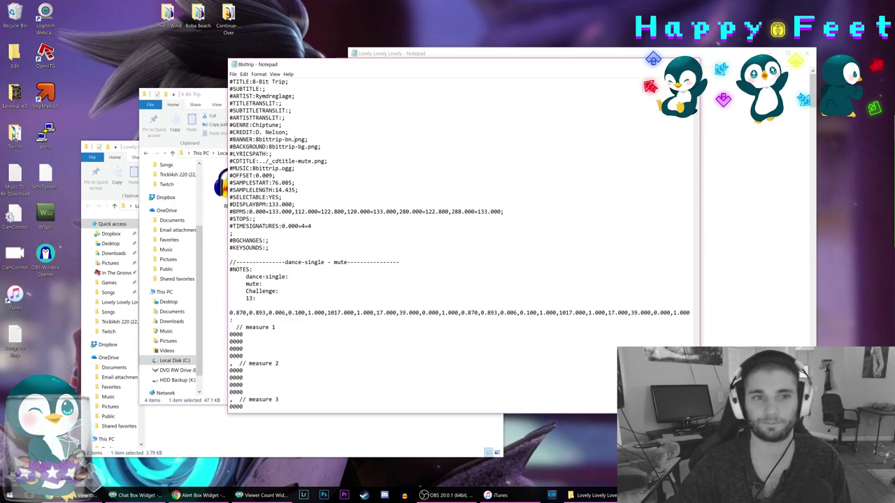
Highlight the BACKGROUND field and its image file name in the 8bittrip step file to examine them.
{"action": "left_click_drag", "start_coordinate": [239, 146], "coordinate": [274, 146]}
{"action": "left_click", "coordinate": [275, 147]}
{"action": "left_click_drag", "start_coordinate": [275, 147], "coordinate": [283, 147]}
{"action": "mouse_move", "coordinate": [278, 147]}
{"action": "left_mouse_down"}
{"action": "mouse_move", "coordinate": [309, 147]}
{"action": "mouse_move", "coordinate": [269, 147]}
{"action": "left_mouse_up"}
{"action": "left_click", "coordinate": [305, 146]}
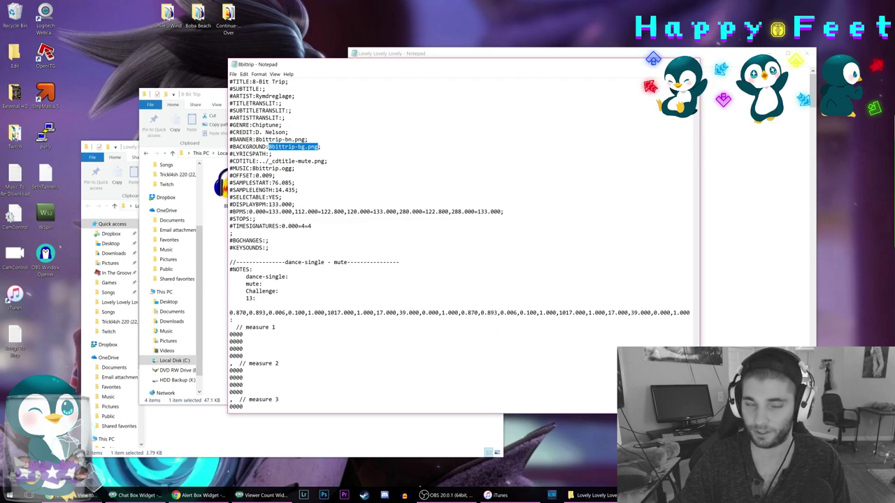
{"action": "left_click_drag", "start_coordinate": [269, 146], "coordinate": [263, 147]}
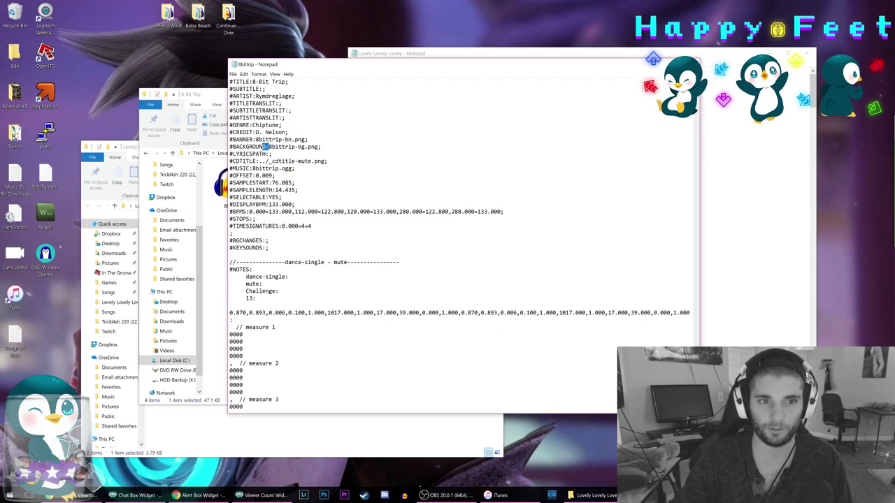
{"action": "left_click_drag", "start_coordinate": [322, 146], "coordinate": [317, 147]}
Examine the LYRICSPATH and CDTITLE fields in the 8bittrip step file.
{"action": "left_click", "coordinate": [272, 154]}
{"action": "left_click_drag", "start_coordinate": [272, 154], "coordinate": [327, 162]}
{"action": "left_click", "coordinate": [305, 162]}
{"action": "left_click", "coordinate": [314, 168]}
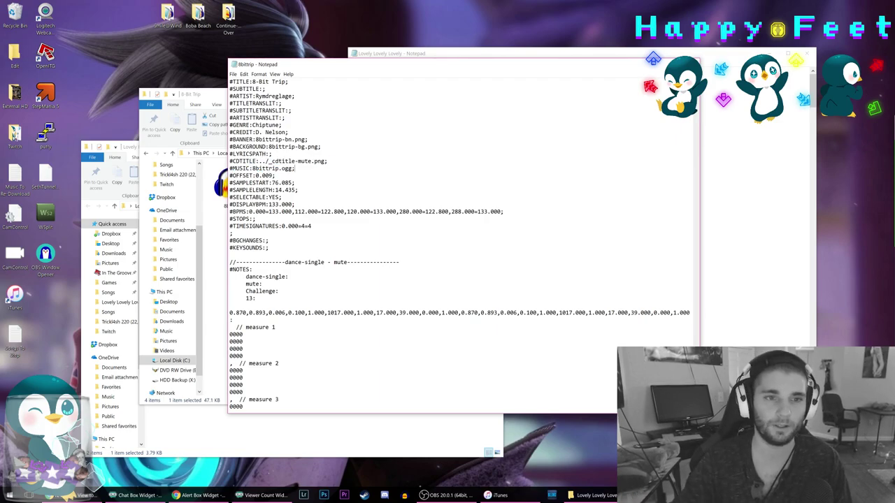
Highlight the MUSIC field's file name, point out the matching audio file in the 8-Bit Trip folder, and return to the step file.
{"action": "left_click_drag", "start_coordinate": [252, 169], "coordinate": [293, 168]}
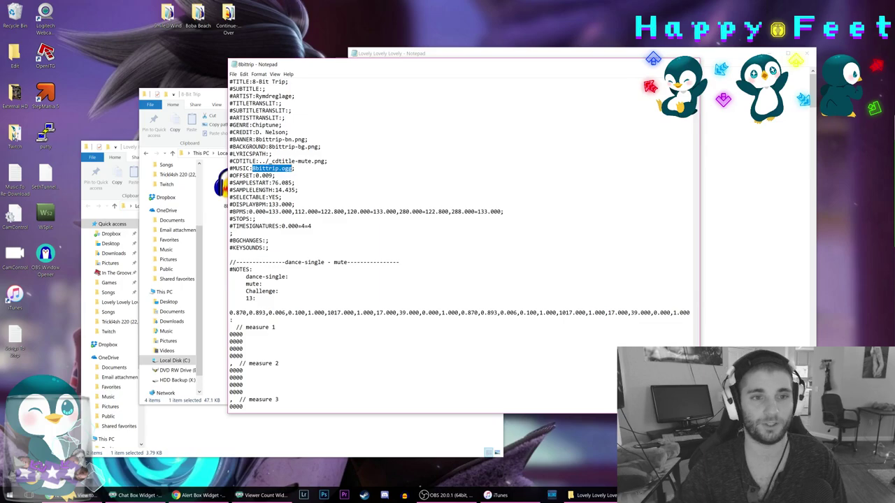
{"action": "left_click", "coordinate": [259, 169]}
{"action": "left_click", "coordinate": [222, 243]}
{"action": "left_click", "coordinate": [230, 195]}
{"action": "left_click", "coordinate": [417, 240]}
{"action": "left_click", "coordinate": [591, 147]}
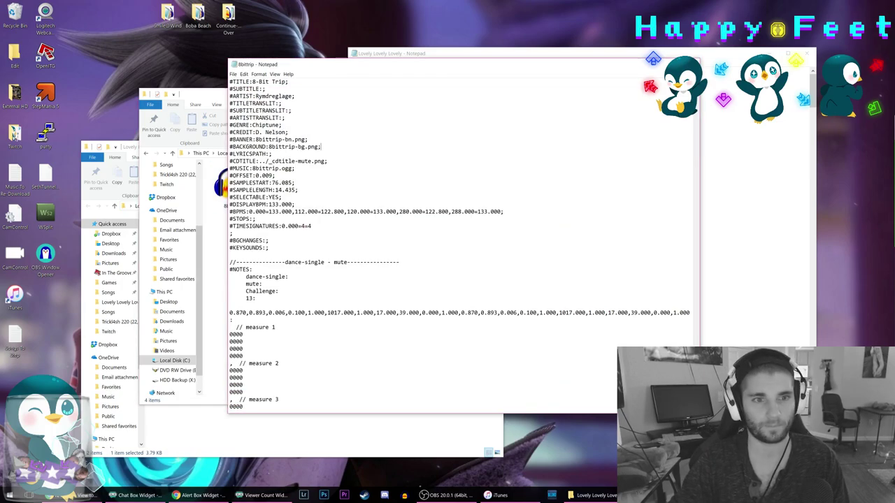
Highlight the OFFSET and SAMPLESTART values in the 8bittrip step file to examine them.
{"action": "left_click_drag", "start_coordinate": [249, 175], "coordinate": [276, 175]}
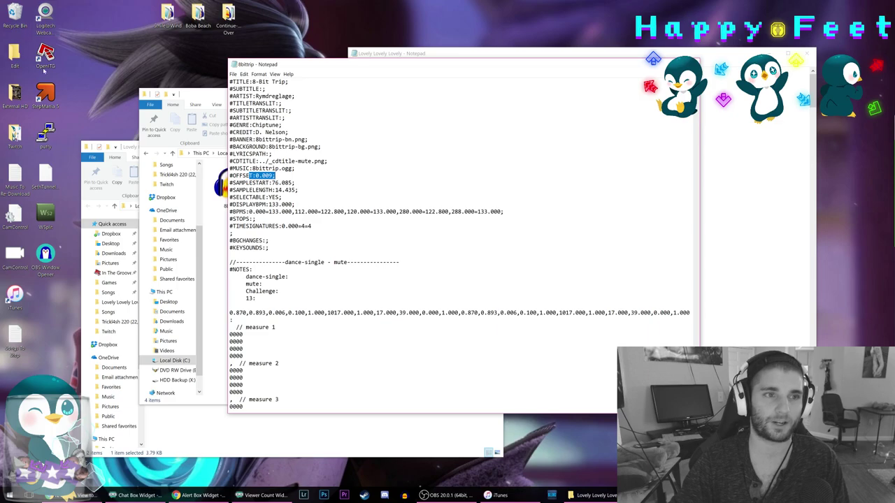
{"action": "left_click_drag", "start_coordinate": [246, 183], "coordinate": [273, 182]}
{"action": "left_click", "coordinate": [275, 183]}
{"action": "left_click", "coordinate": [290, 183]}
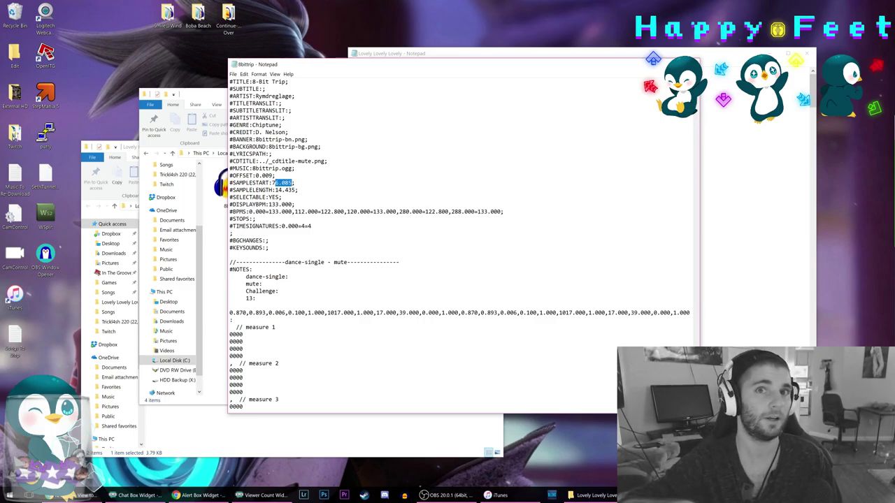
{"action": "left_click", "coordinate": [275, 183]}
{"action": "left_click_drag", "start_coordinate": [272, 183], "coordinate": [294, 183]}
{"action": "left_click", "coordinate": [276, 197]}
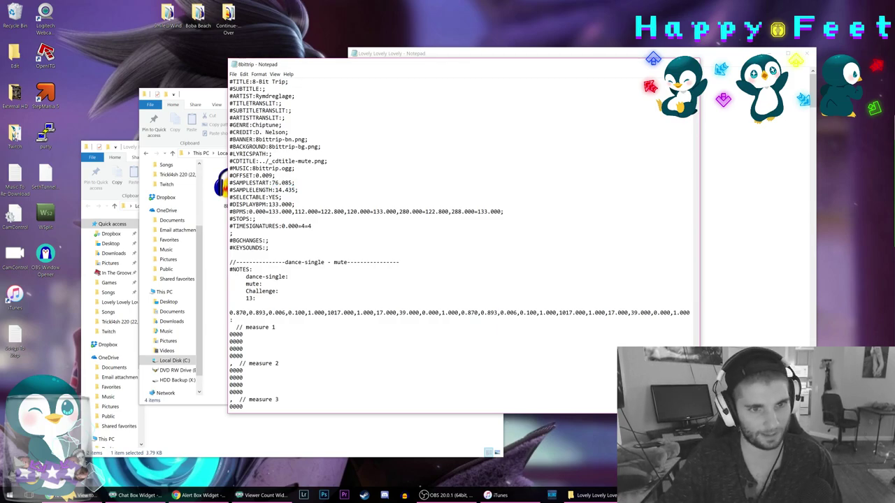
Highlight the SAMPLELENGTH value and the BPMS list in the 8bittrip step file to examine them.
{"action": "left_click_drag", "start_coordinate": [276, 190], "coordinate": [299, 190]}
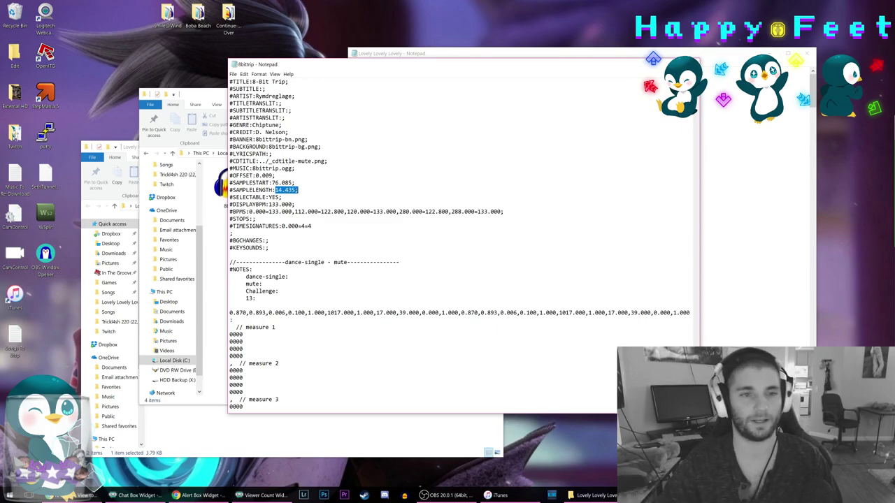
{"action": "left_click", "coordinate": [298, 190]}
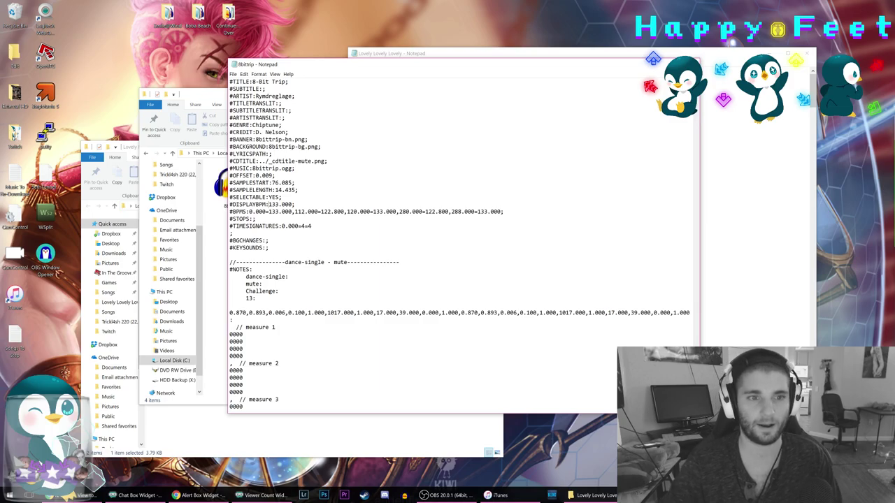
{"action": "left_click_drag", "start_coordinate": [248, 211], "coordinate": [503, 211]}
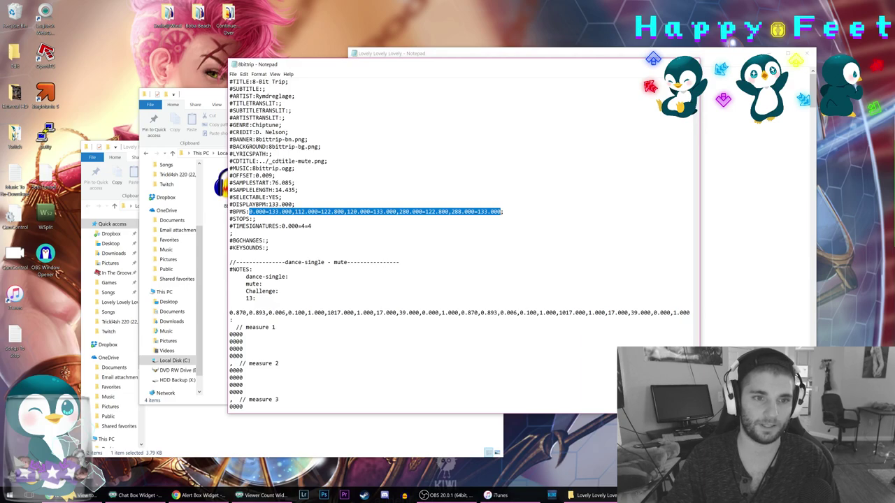
Highlight the DISPLAYBPM line and its value in the 8bittrip step file to examine them.
{"action": "left_click", "coordinate": [246, 205]}
{"action": "left_click_drag", "start_coordinate": [230, 205], "coordinate": [295, 204]}
{"action": "left_click", "coordinate": [269, 205]}
{"action": "right_click", "coordinate": [253, 204]}
{"action": "left_click", "coordinate": [270, 225]}
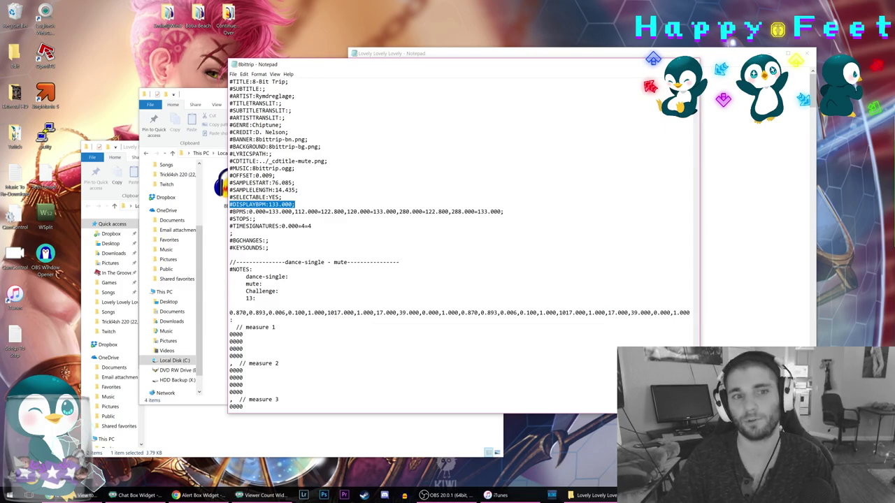
{"action": "left_click_drag", "start_coordinate": [268, 204], "coordinate": [293, 204]}
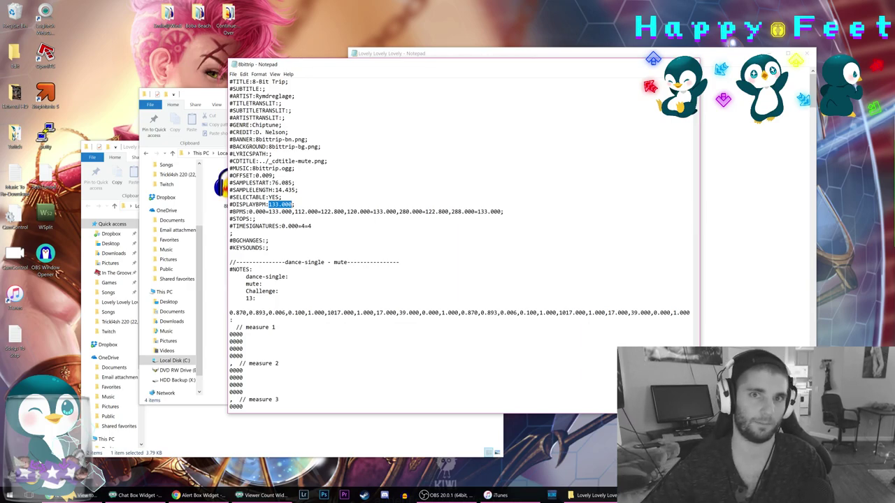
Examine the BPM changes in the BPMS line and the STOPS field below it.
{"action": "left_click", "coordinate": [265, 211]}
{"action": "left_click_drag", "start_coordinate": [266, 212], "coordinate": [504, 212]}
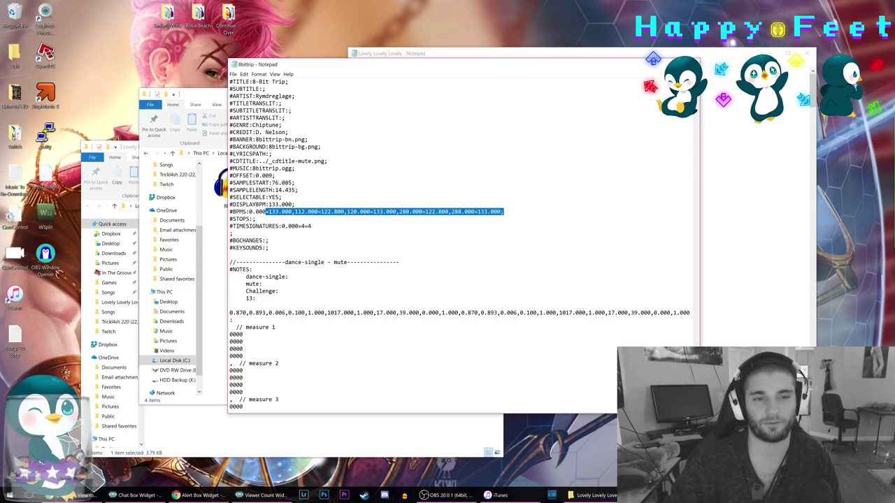
{"action": "left_click", "coordinate": [256, 219]}
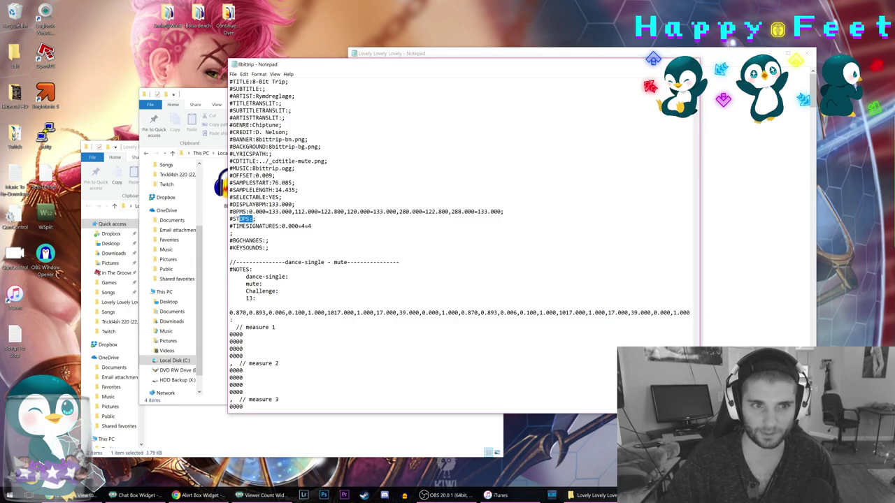
{"action": "double_click", "coordinate": [253, 219]}
{"action": "left_click_drag", "start_coordinate": [252, 212], "coordinate": [266, 212]}
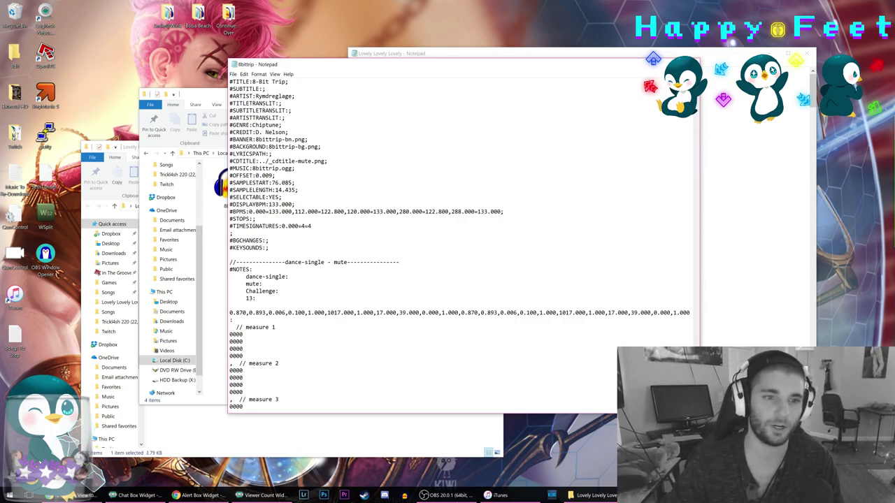
Highlight the note data below the header and examine the individual note rows of measure 36.
{"action": "left_click_drag", "start_coordinate": [269, 248], "coordinate": [238, 419]}
{"action": "left_click", "coordinate": [252, 241]}
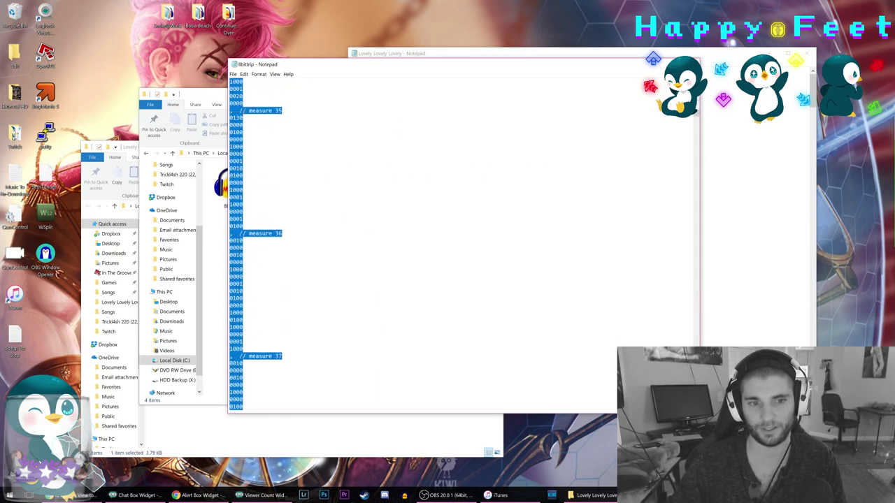
{"action": "left_click", "coordinate": [243, 298]}
{"action": "double_click", "coordinate": [241, 240]}
{"action": "left_click_drag", "start_coordinate": [233, 255], "coordinate": [236, 262]}
{"action": "left_click", "coordinate": [234, 262]}
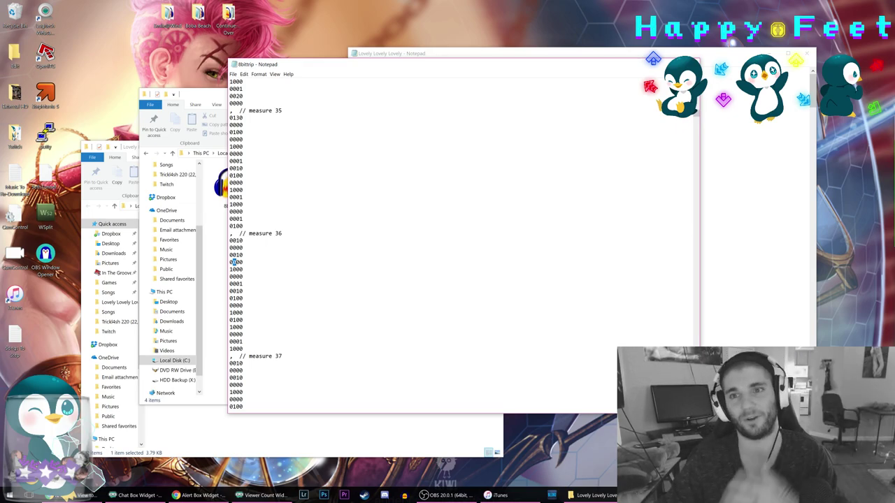
Return to the header and replace the step author in the dance-single comment line with "Blank".
{"action": "left_click_drag", "start_coordinate": [697, 114], "coordinate": [697, 104]}
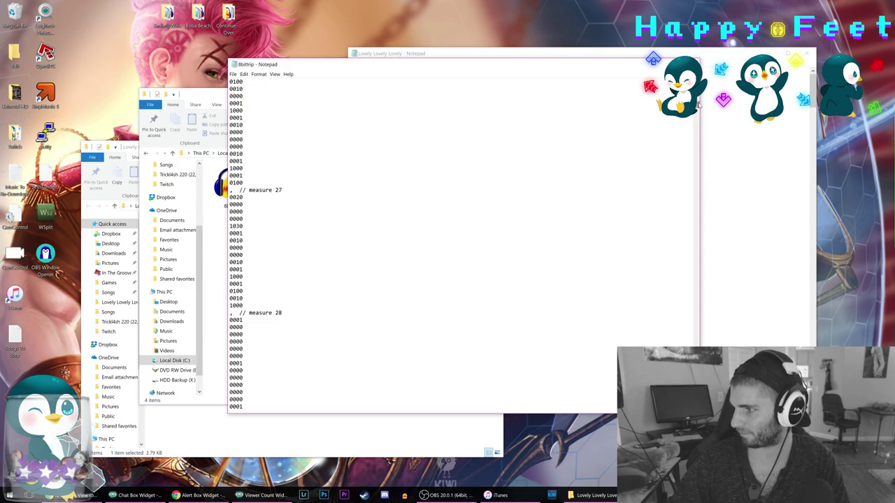
{"action": "left_click_drag", "start_coordinate": [697, 105], "coordinate": [733, 43]}
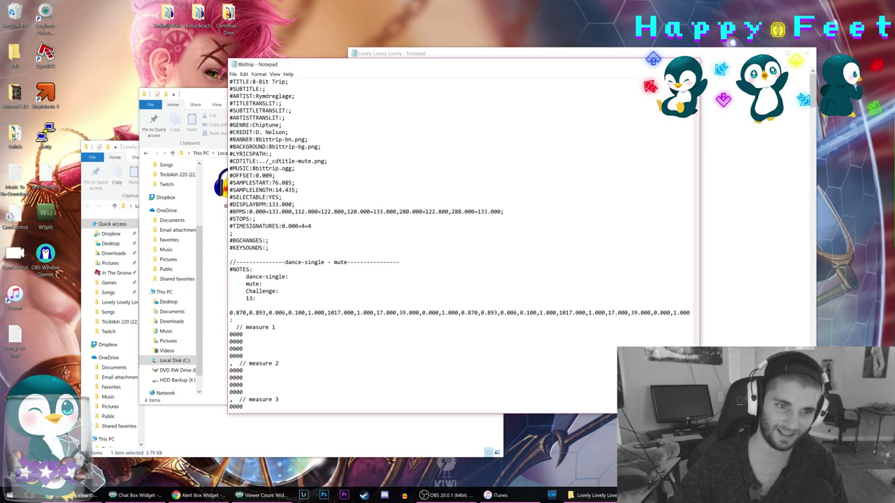
{"action": "left_click_drag", "start_coordinate": [698, 82], "coordinate": [698, 83]}
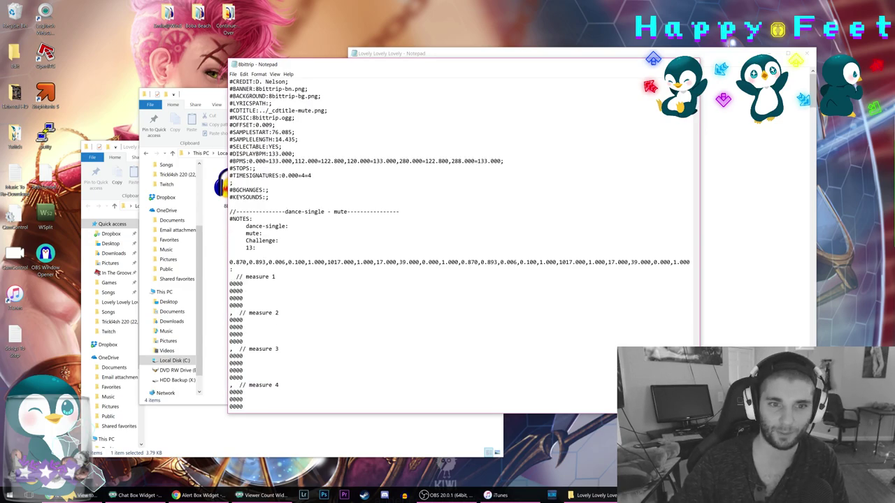
{"action": "left_click_drag", "start_coordinate": [334, 212], "coordinate": [347, 211]}
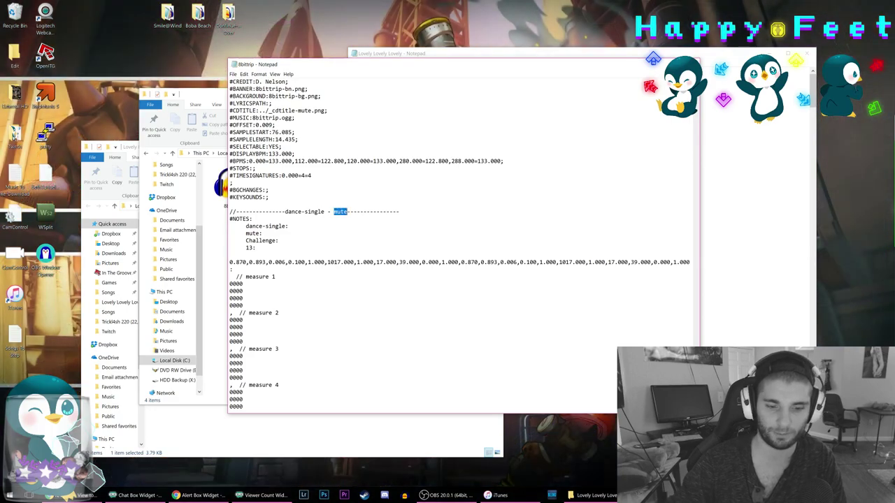
{"action": "key", "text": "BackSpace"}
{"action": "type", "text": "Blank"}
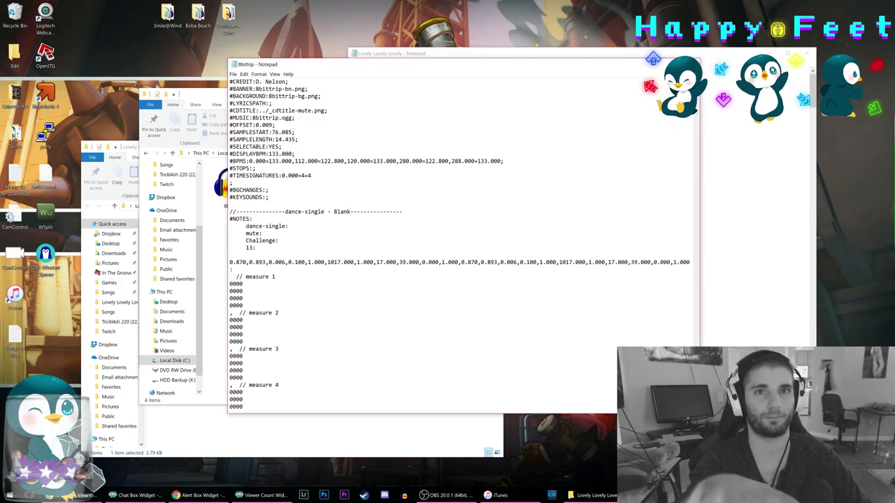
Replace the step author in the dance-single comment line with "Happy Feet".
{"action": "key", "text": "BackSpace"}
{"action": "key", "text": "BackSpace"}
{"action": "key", "text": "BackSpace"}
{"action": "key", "text": "BackSpace"}
{"action": "key", "text": "BackSpace"}
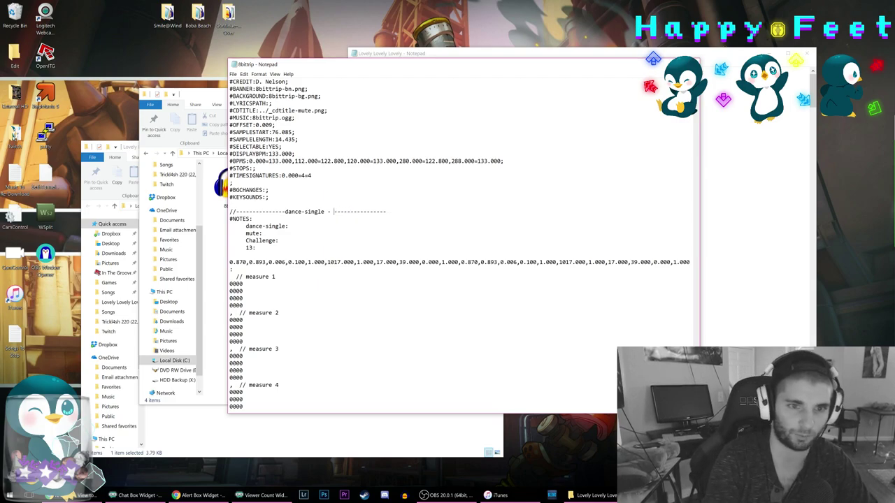
{"action": "type", "text": "Happyu"}
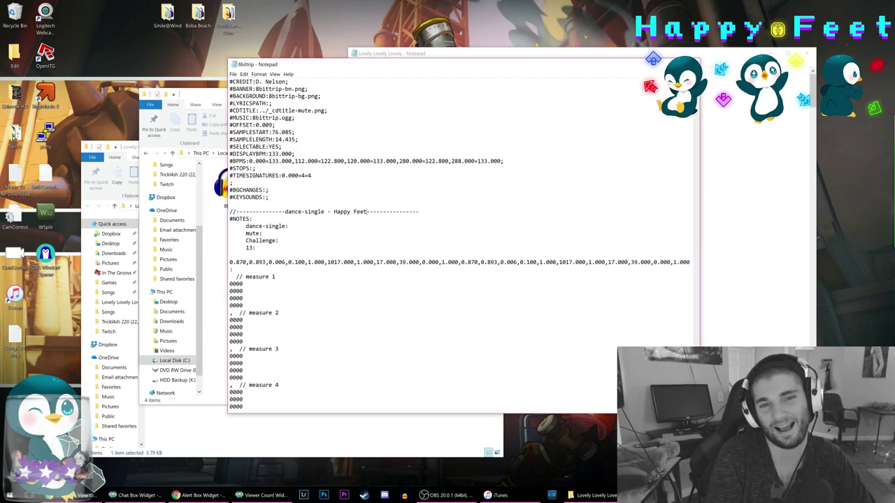
Point out the step author under NOTES and restore "mute" in the dance-single comment line.
{"action": "mouse_move", "coordinate": [259, 234]}
{"action": "left_mouse_down"}
{"action": "mouse_move", "coordinate": [242, 234]}
{"action": "mouse_move", "coordinate": [256, 234]}
{"action": "left_mouse_up"}
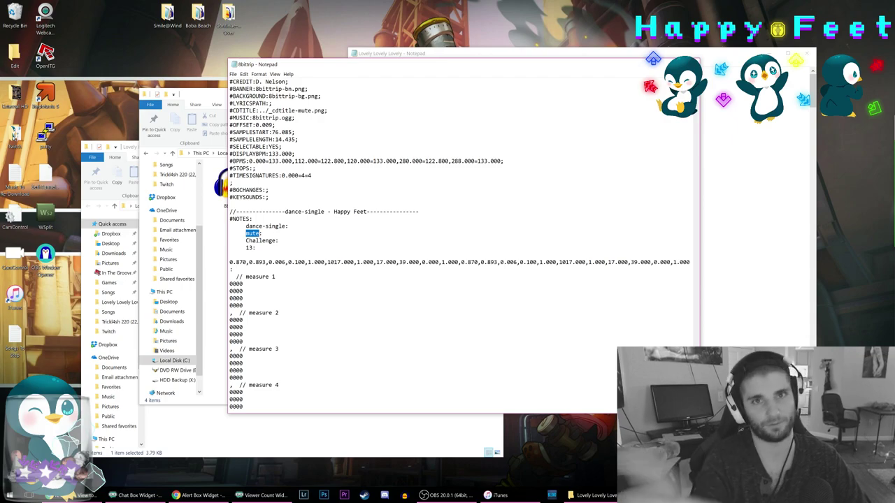
{"action": "left_click", "coordinate": [252, 219]}
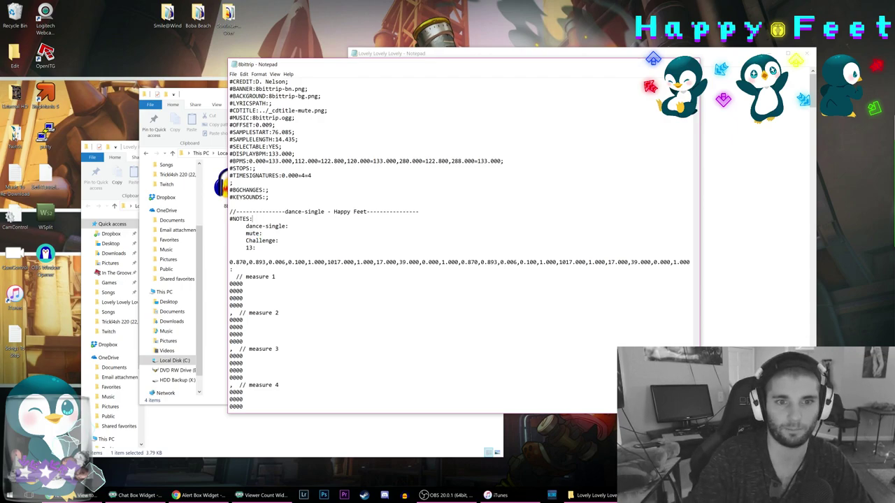
{"action": "type", "text": "mute"}
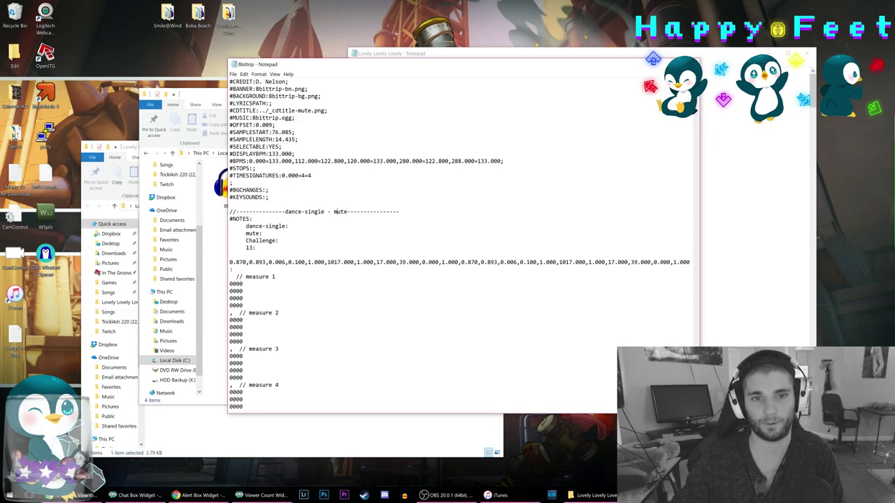
Highlight the step author entry under NOTES and the dance-single style name in the comment line.
{"action": "left_click_drag", "start_coordinate": [262, 233], "coordinate": [246, 233]}
{"action": "left_click", "coordinate": [246, 233]}
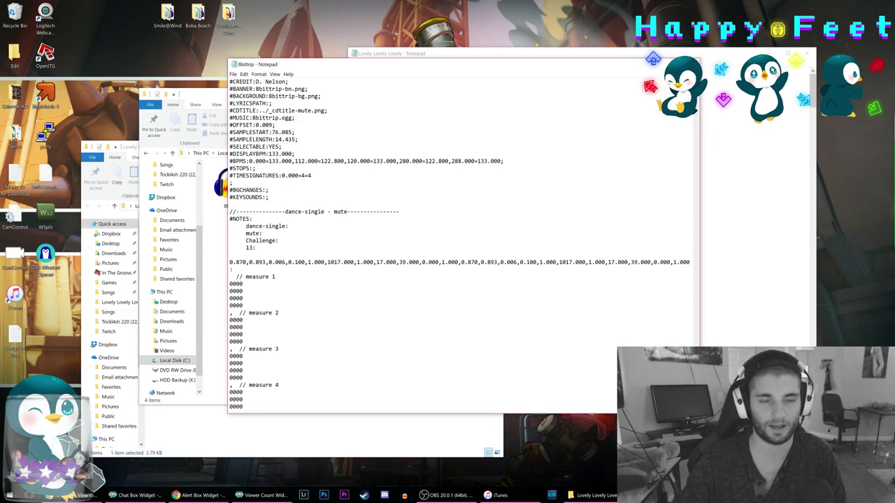
{"action": "left_click_drag", "start_coordinate": [296, 211], "coordinate": [326, 211]}
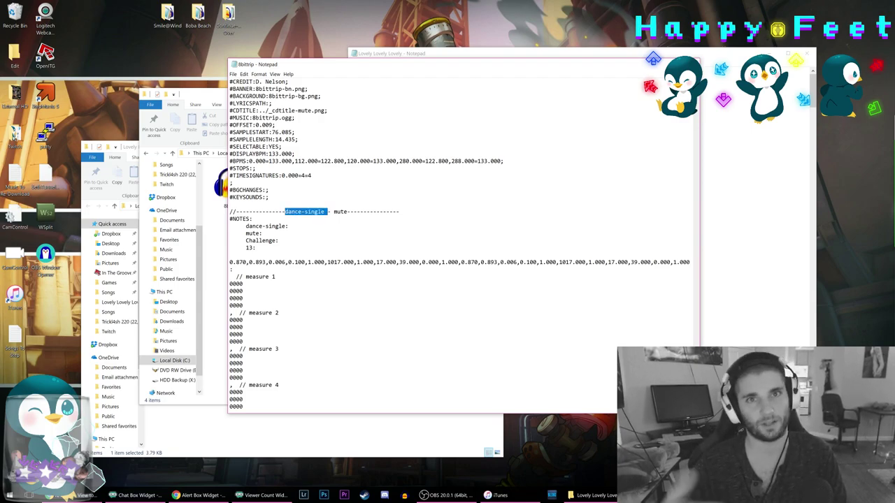
Try out a different difficulty rating under NOTES and restore 13.
{"action": "left_click", "coordinate": [259, 262]}
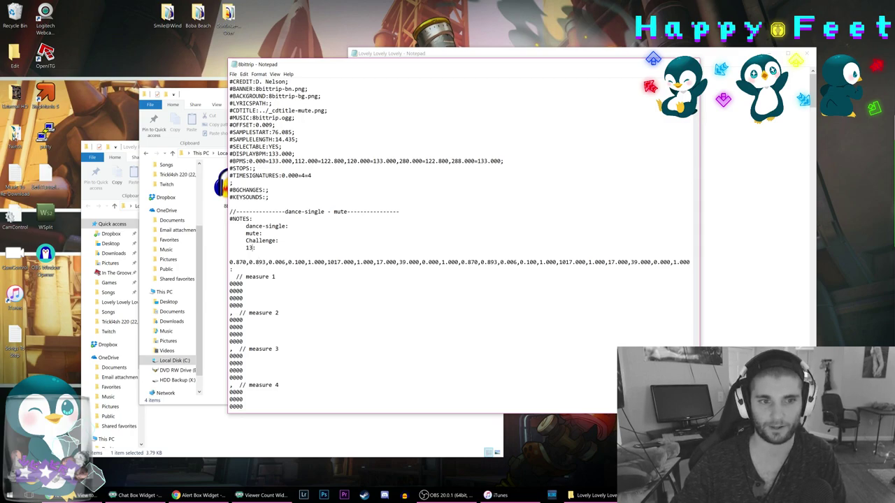
{"action": "key", "text": "BackSpace"}
{"action": "type", "text": "89"}
{"action": "key", "text": "BackSpace"}
{"action": "key", "text": "BackSpace"}
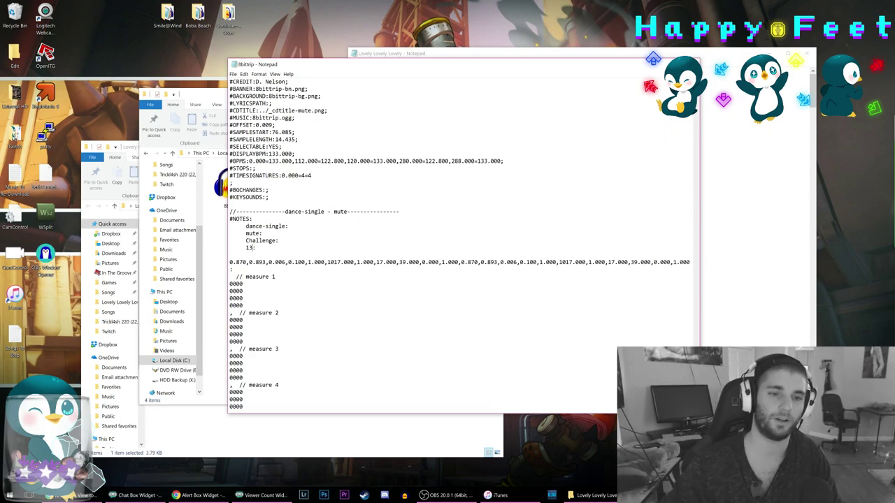
Highlight the step file's header from the NOTES block up to the TITLE line to review it.
{"action": "left_click_drag", "start_coordinate": [288, 226], "coordinate": [229, 80]}
{"action": "left_click_drag", "start_coordinate": [374, 263], "coordinate": [229, 81]}
{"action": "left_click", "coordinate": [399, 263]}
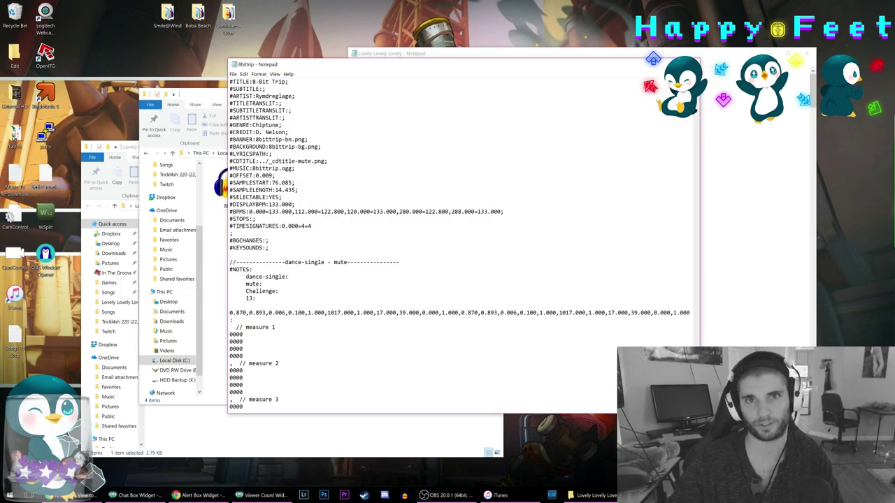
Close the 8bittrip step file without saving and close the 8-Bit Trip folder window.
{"action": "key", "text": "alt+F4"}
{"action": "left_click", "coordinate": [465, 261]}
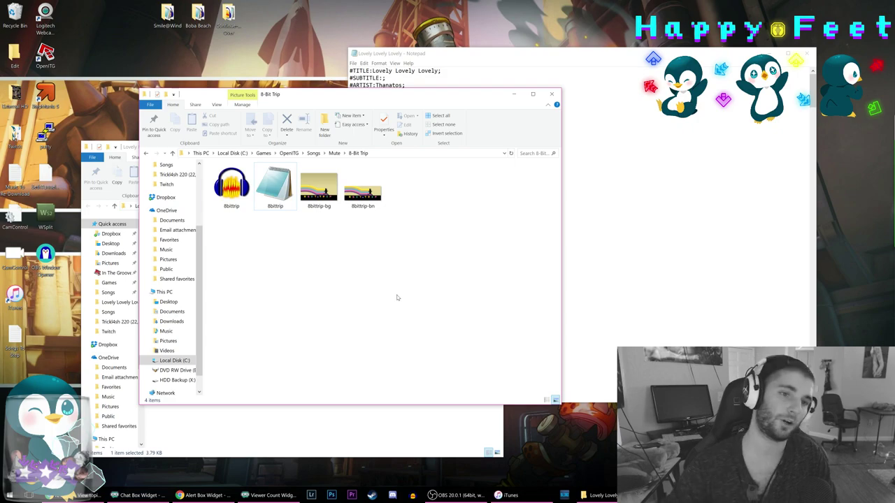
{"action": "left_click", "coordinate": [552, 94]}
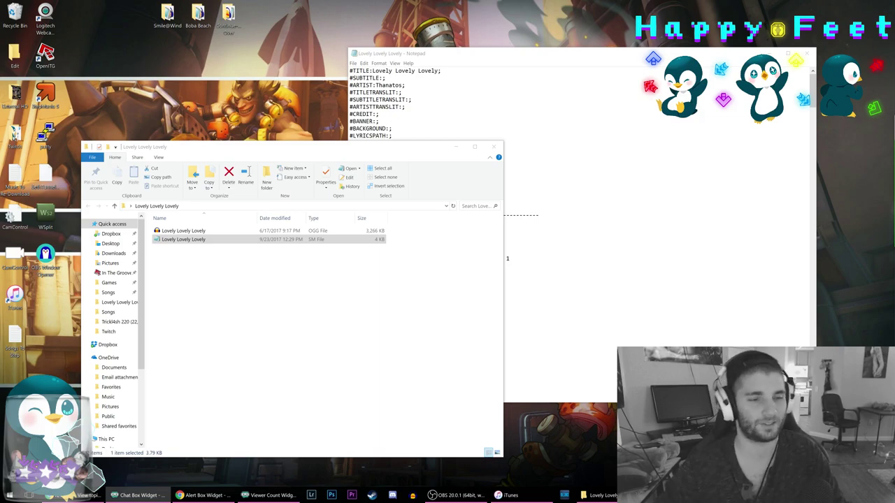
Minimise the Lovely Lovely Lovely folder window and close its step file without saving the changes.
{"action": "left_click", "coordinate": [374, 305]}
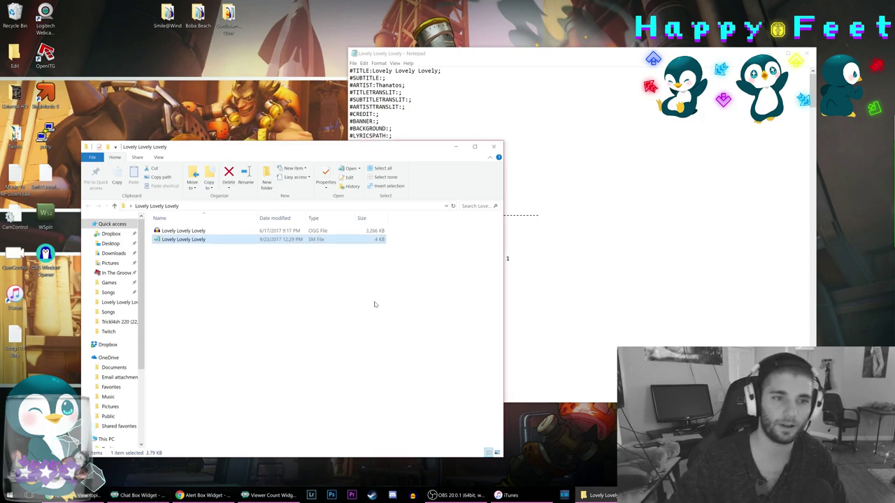
{"action": "left_click", "coordinate": [456, 147]}
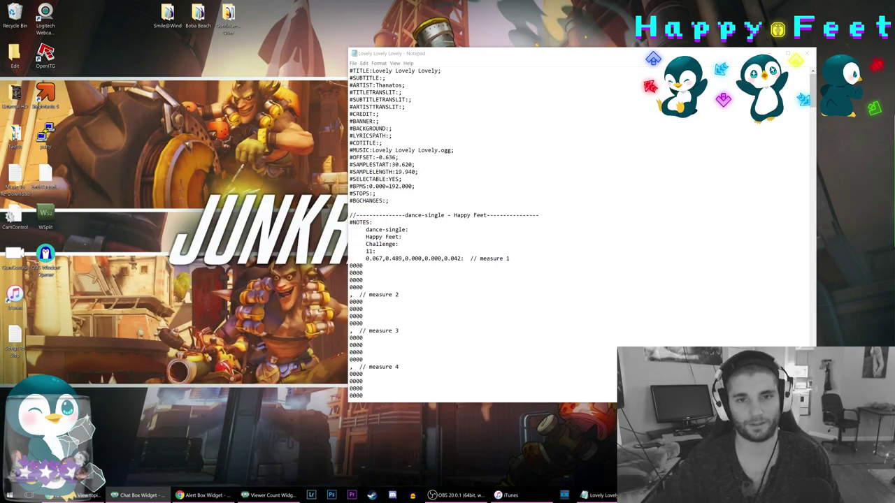
{"action": "left_click", "coordinate": [807, 53]}
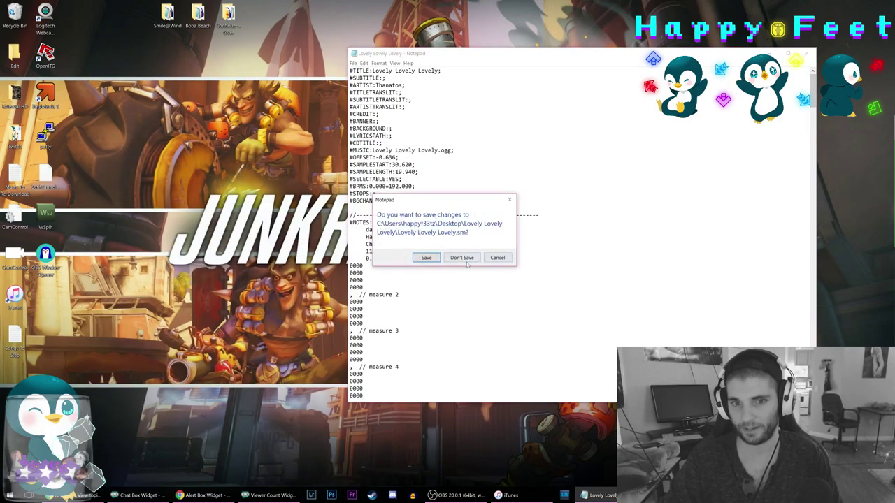
{"action": "left_click", "coordinate": [453, 258]}
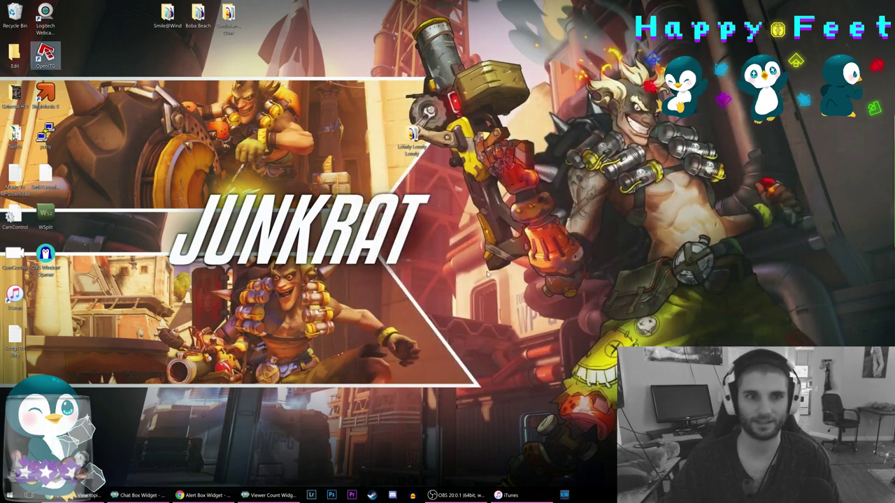
Launch OpenITG and move the Lovely Lovely Lovely folder beside the other song folders on the desktop.
{"action": "double_click", "coordinate": [50, 55]}
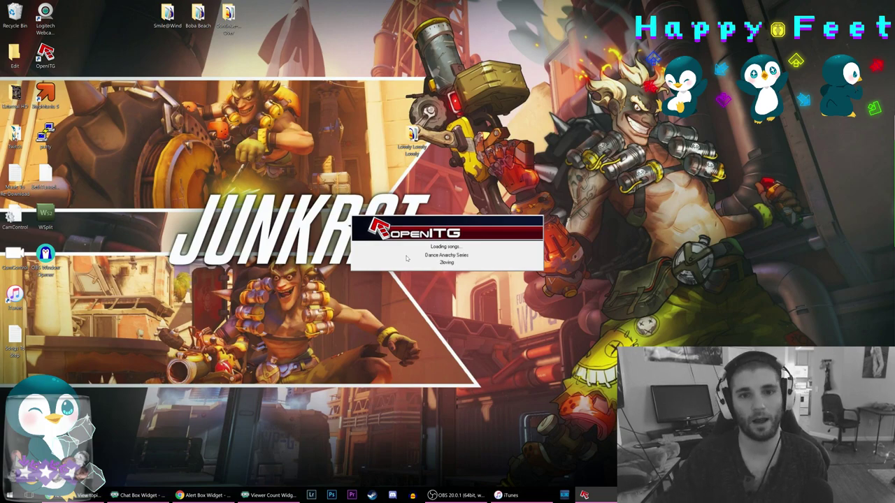
{"action": "left_click_drag", "start_coordinate": [414, 133], "coordinate": [137, 17]}
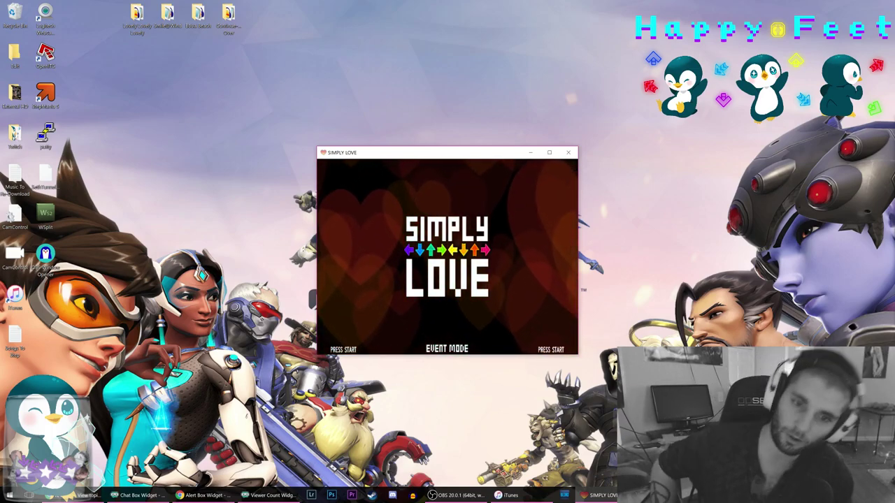
Maximise the Simply Love game window and bring up its main menu.
{"action": "left_click", "coordinate": [549, 153]}
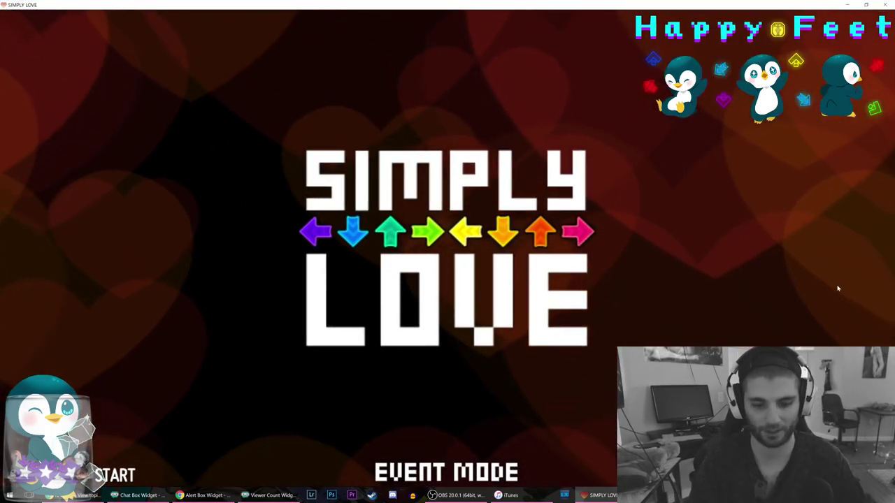
{"action": "key", "text": "Return"}
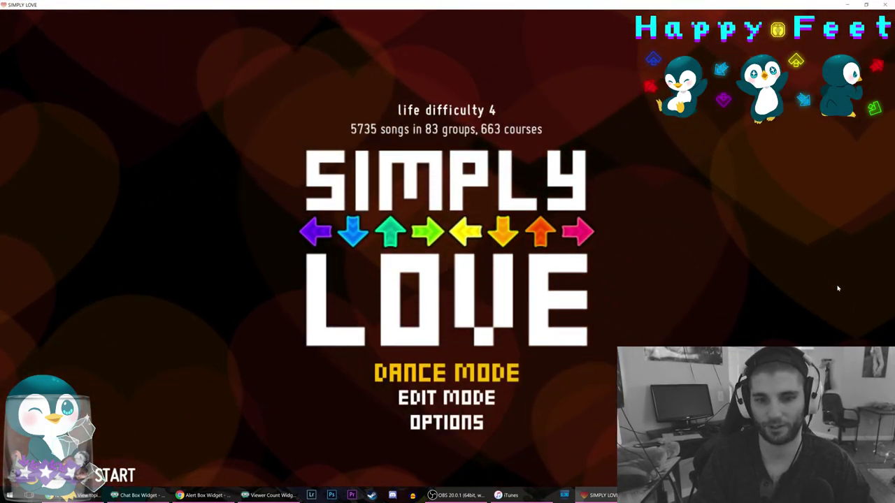
Open Edit Mode, switch the group to Annoying Ringtone and go over the Group, Song and Type rows.
{"action": "key", "text": "Down"}
{"action": "key", "text": "Return"}
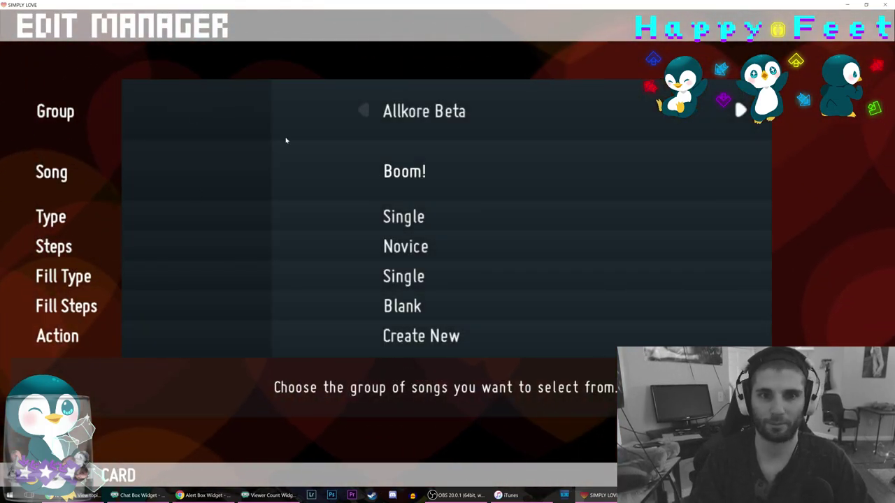
{"action": "key", "text": "Right"}
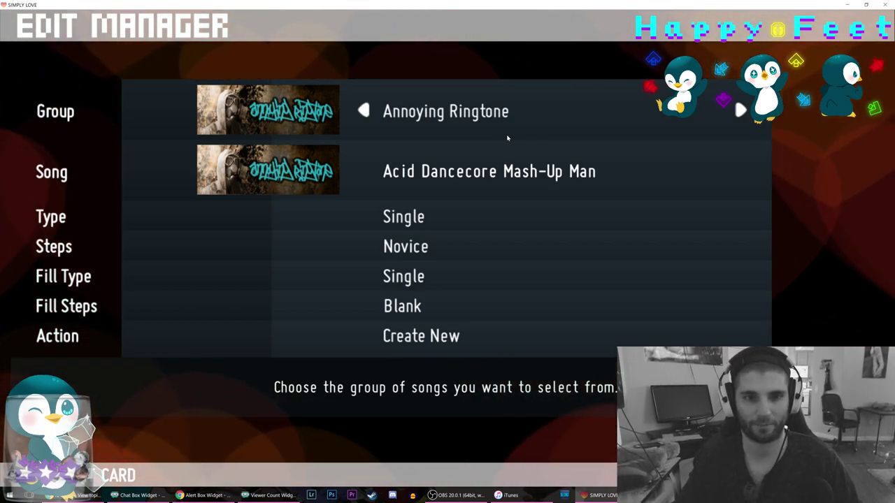
{"action": "key", "text": "Down"}
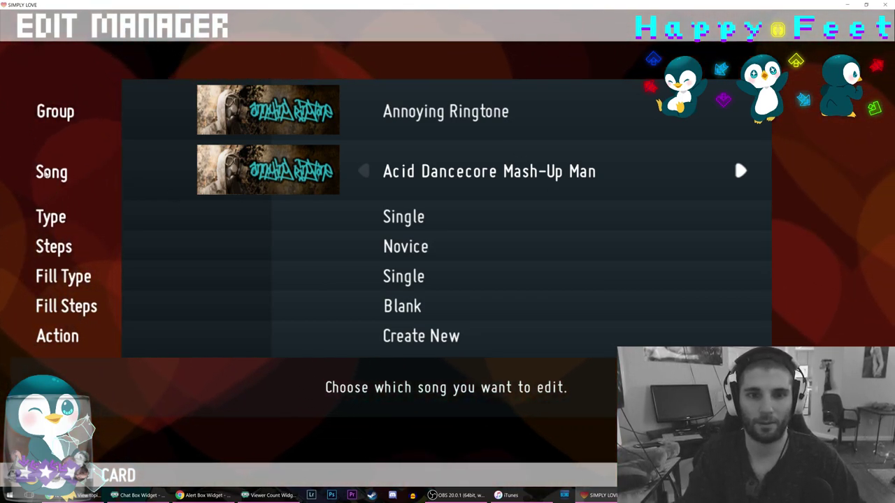
{"action": "key", "text": "Up"}
{"action": "key", "text": "Down"}
{"action": "key", "text": "Up"}
{"action": "key", "text": "Down"}
{"action": "key", "text": "Down"}
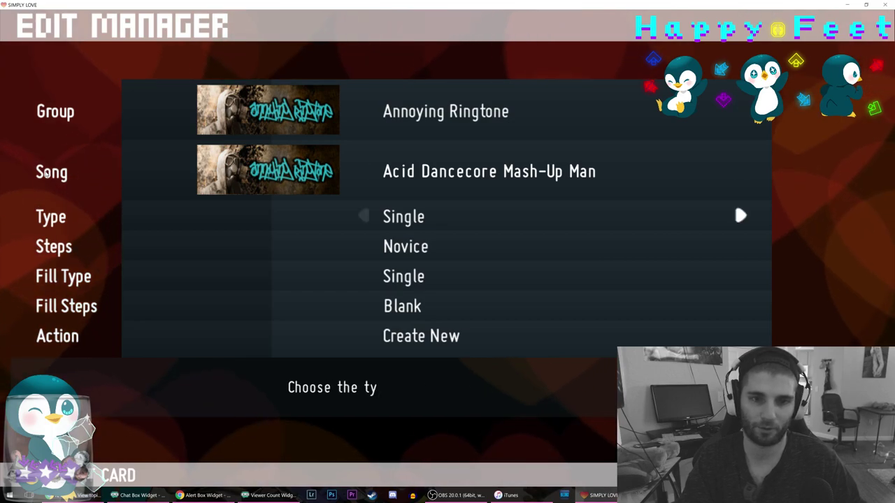
Browse through the songs of the Annoying Ringtone group.
{"action": "key", "text": "Up"}
{"action": "key", "text": "Right"}
{"action": "key", "text": "Right"}
{"action": "key", "text": "Left"}
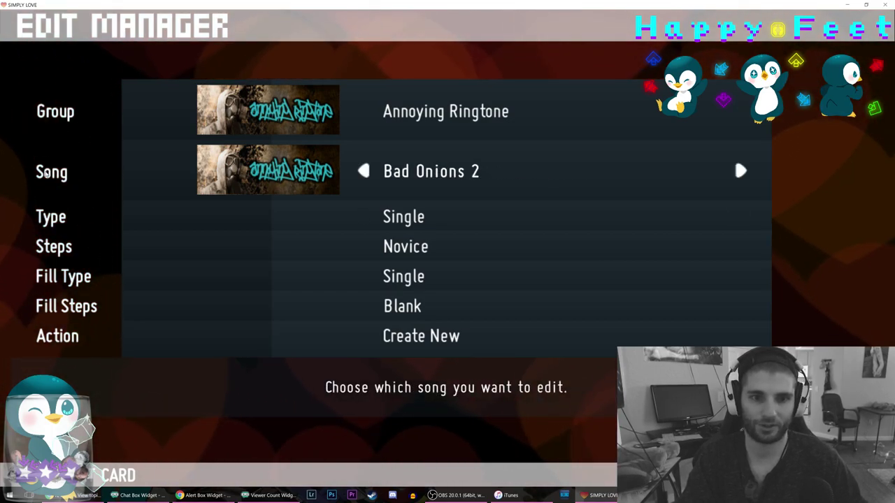
{"action": "key", "text": "Right"}
{"action": "key", "text": "Right"}
{"action": "key", "text": "Right"}
Switch the group to Aoreo and look at its first songs.
{"action": "key", "text": "Up"}
{"action": "key", "text": "Right"}
{"action": "key", "text": "Right"}
{"action": "key", "text": "Left"}
{"action": "key", "text": "Down"}
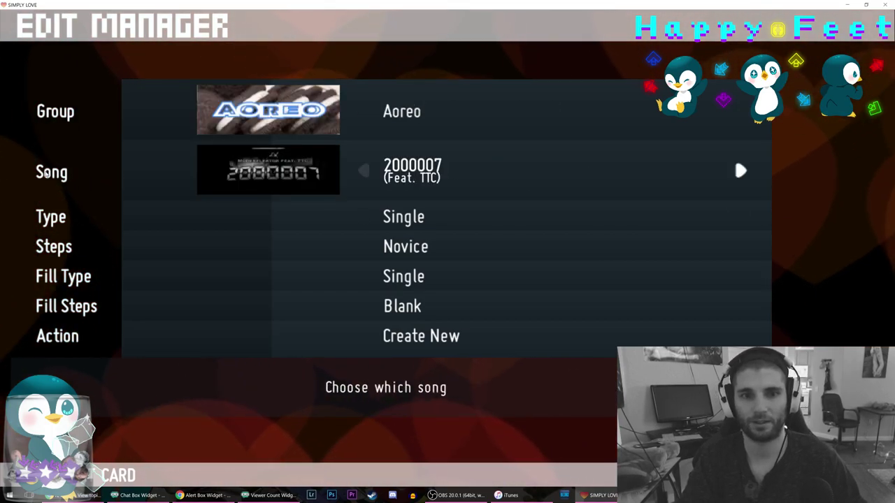
{"action": "key", "text": "Up"}
{"action": "key", "text": "Down"}
{"action": "key", "text": "Right"}
{"action": "key", "text": "Left"}
Browse onward through further groups, including the songs of BeamaniBeats Series and the Cirque Series group.
{"action": "key", "text": "Up"}
{"action": "key", "text": "Right"}
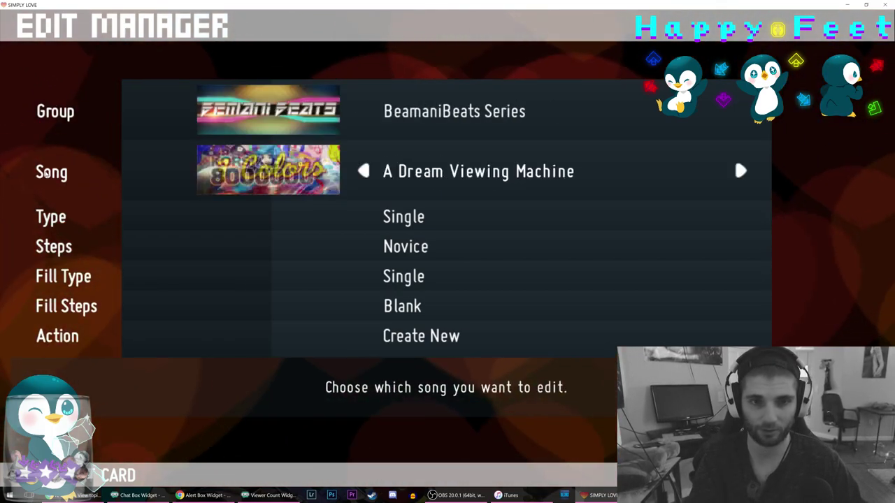
{"action": "key", "text": "Right"}
{"action": "key", "text": "Up"}
{"action": "key", "text": "Right"}
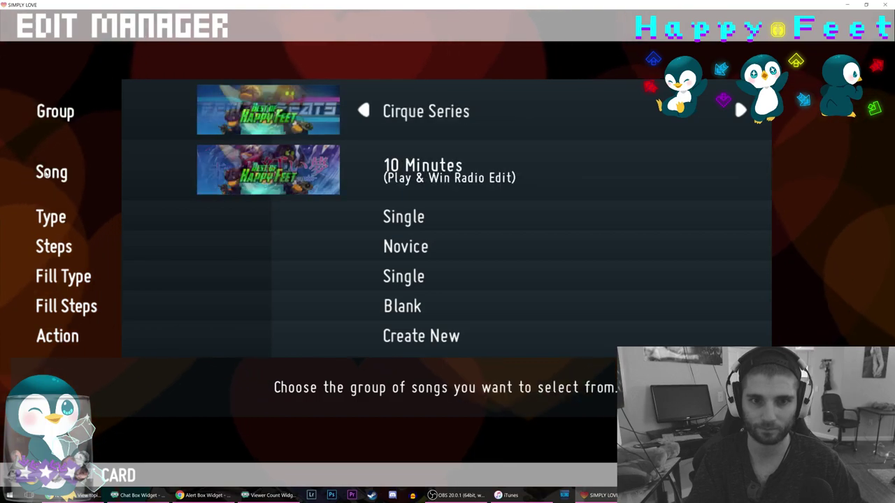
{"action": "key", "text": "Right"}
{"action": "key", "text": "Right"}
{"action": "key", "text": "Right"}
Close the Simply Love game and open the file location of the desktop OpenITG shortcut.
{"action": "left_click_drag", "start_coordinate": [259, 4], "coordinate": [408, 88]}
{"action": "left_click", "coordinate": [526, 91]}
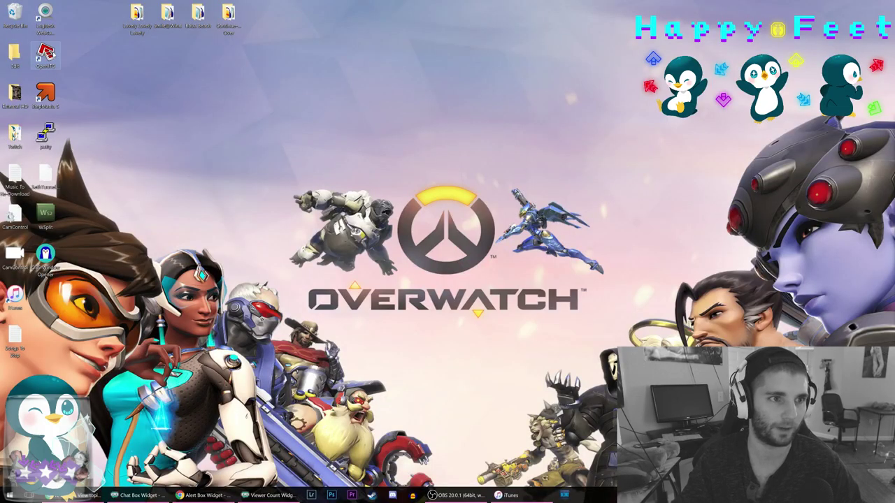
{"action": "right_click", "coordinate": [47, 51]}
{"action": "left_click", "coordinate": [260, 112]}
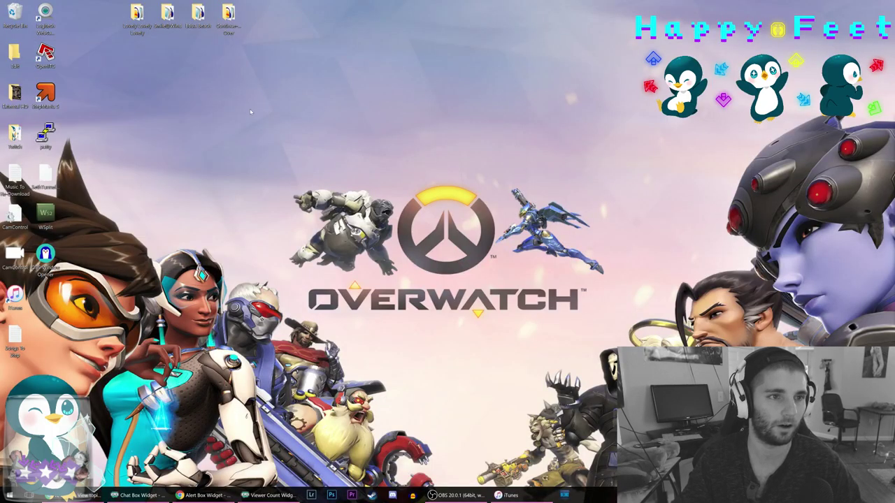
{"action": "right_click", "coordinate": [49, 58]}
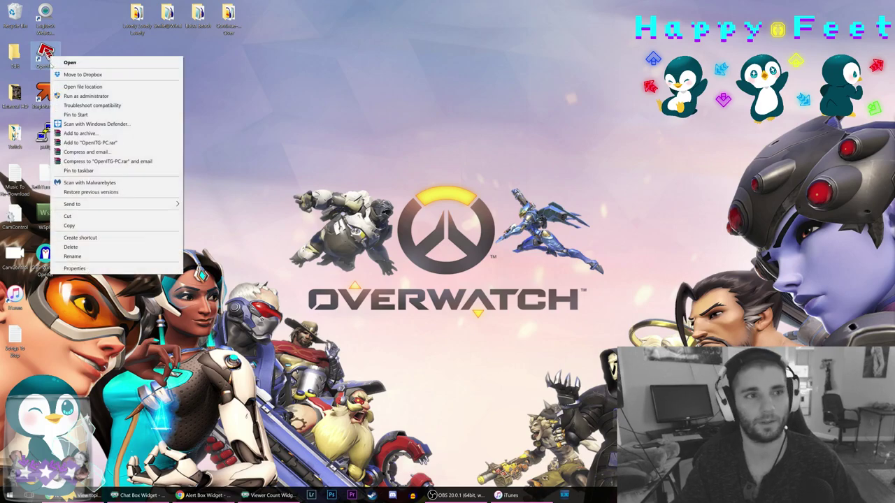
{"action": "left_click", "coordinate": [82, 86]}
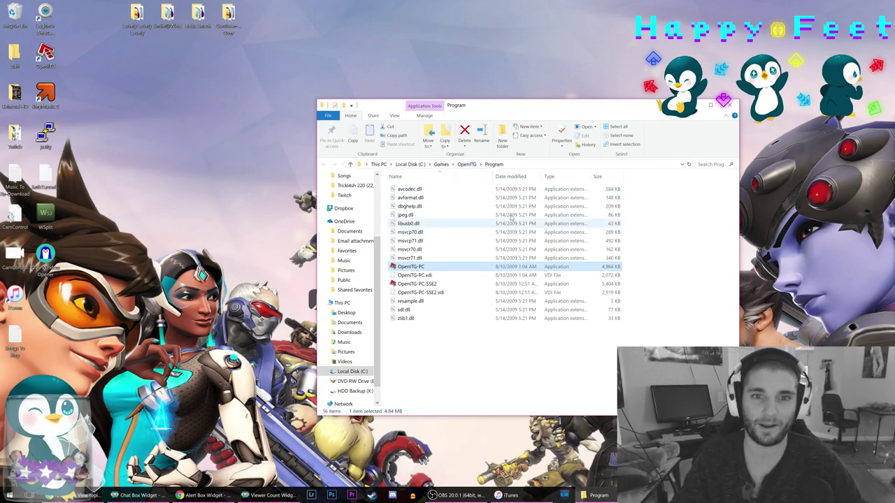
Go up to the OpenITG folder and open its Songs folder.
{"action": "left_click", "coordinate": [466, 164]}
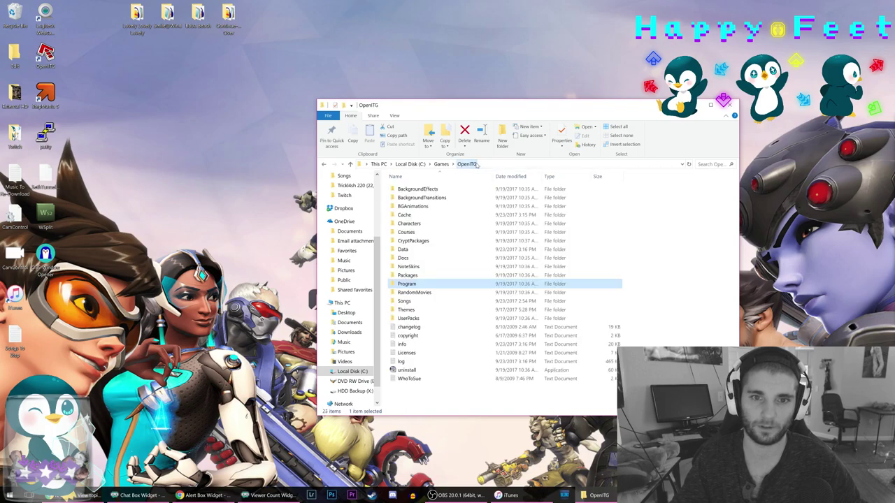
{"action": "double_click", "coordinate": [416, 303]}
{"action": "scroll", "coordinate": [461, 284], "scroll_direction": "down", "scroll_amount": 8}
{"action": "scroll", "coordinate": [467, 286], "scroll_direction": "down", "scroll_amount": 2}
Point out the four song folders on the desktop and check the contents of the Lovely Lovely Lovely folder, closing it again.
{"action": "left_click_drag", "start_coordinate": [263, 56], "coordinate": [106, 3]}
{"action": "left_click_drag", "start_coordinate": [244, 61], "coordinate": [94, 8]}
{"action": "left_click", "coordinate": [218, 105]}
{"action": "left_click_drag", "start_coordinate": [237, 79], "coordinate": [98, 14]}
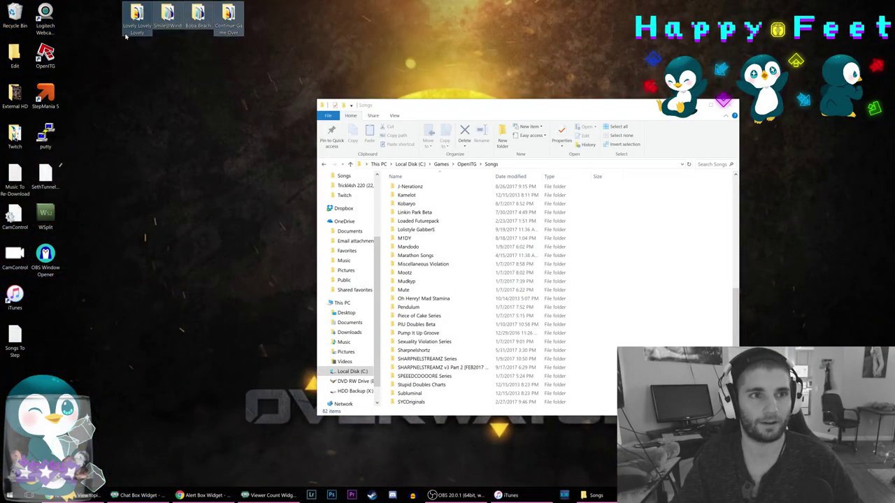
{"action": "left_click", "coordinate": [241, 86]}
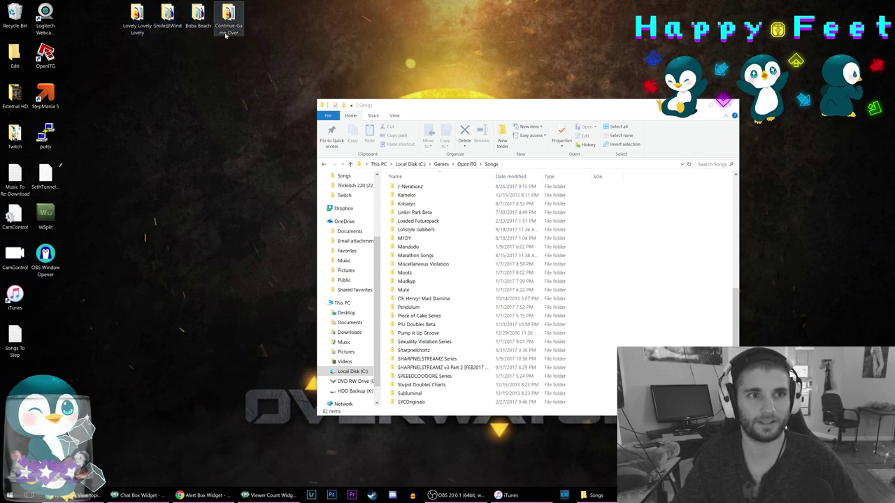
{"action": "double_click", "coordinate": [128, 25]}
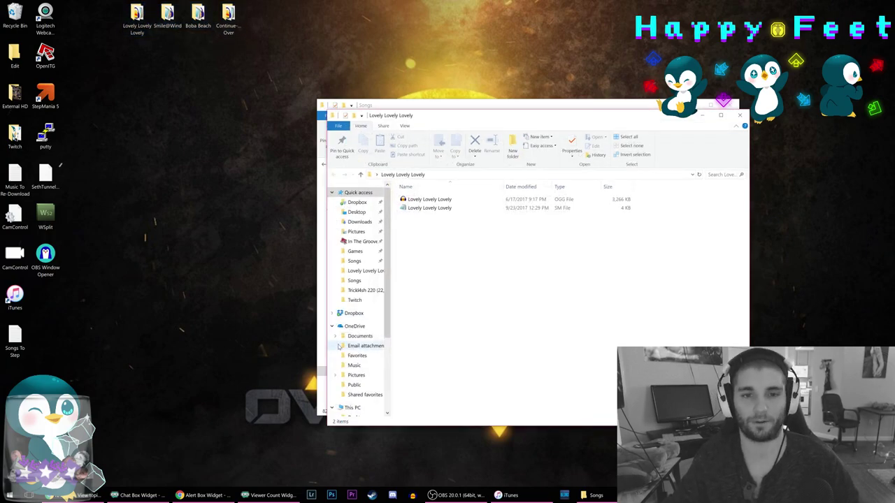
{"action": "left_click", "coordinate": [741, 116]}
Open the Twitch Requests v3 pack folder and move the four desktop song folders into it.
{"action": "scroll", "coordinate": [466, 283], "scroll_direction": "down", "scroll_amount": 5}
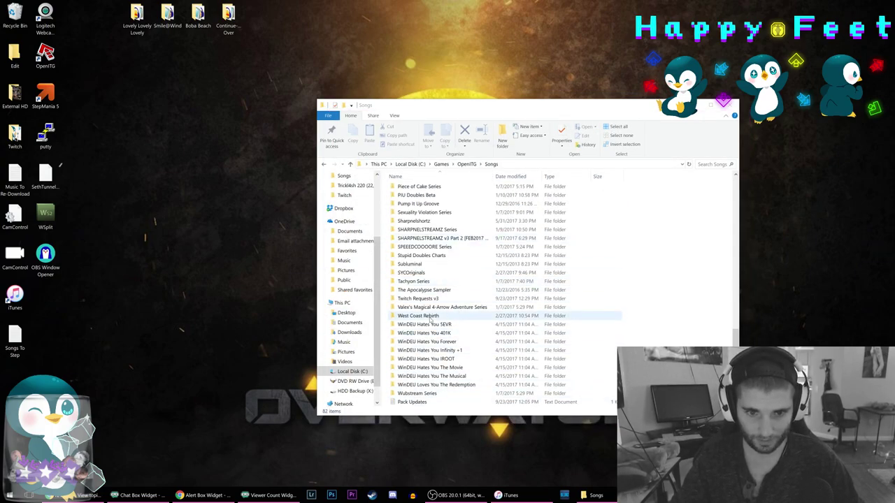
{"action": "left_click", "coordinate": [418, 299]}
{"action": "double_click", "coordinate": [418, 299]}
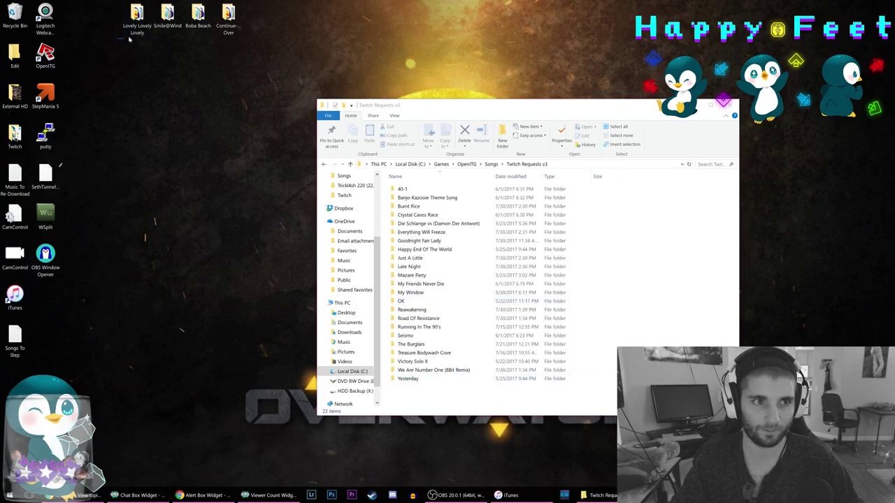
{"action": "left_click_drag", "start_coordinate": [125, 42], "coordinate": [237, 21]}
{"action": "left_click_drag", "start_coordinate": [349, 229], "coordinate": [430, 406]}
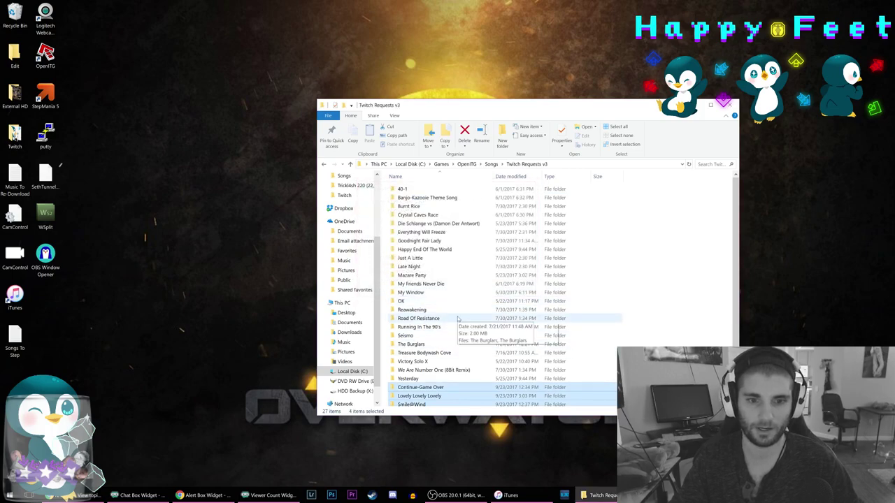
{"action": "scroll", "coordinate": [458, 318], "scroll_direction": "down", "scroll_amount": 1}
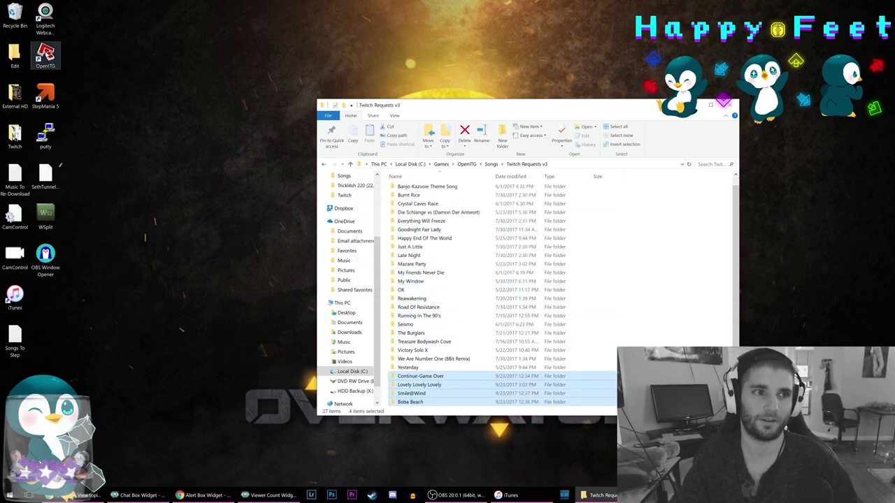
Relaunch OpenITG with the pack folder minimised, maximise the game window and enter Edit Mode.
{"action": "double_click", "coordinate": [46, 54]}
{"action": "left_click", "coordinate": [690, 105]}
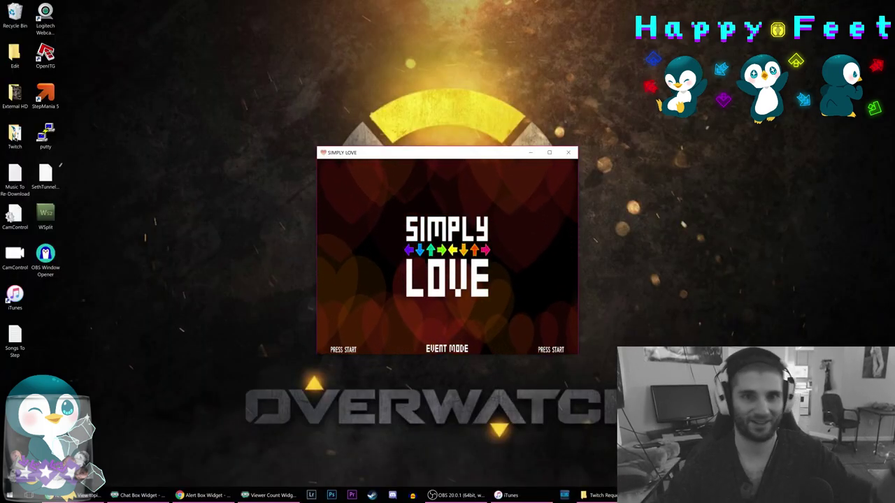
{"action": "left_click", "coordinate": [550, 152]}
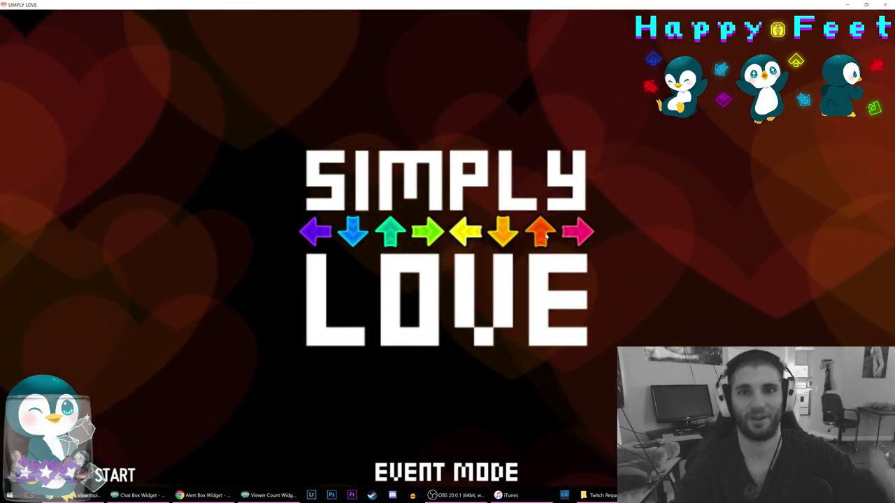
{"action": "key", "text": "Return"}
{"action": "key", "text": "Down"}
{"action": "key", "text": "Return"}
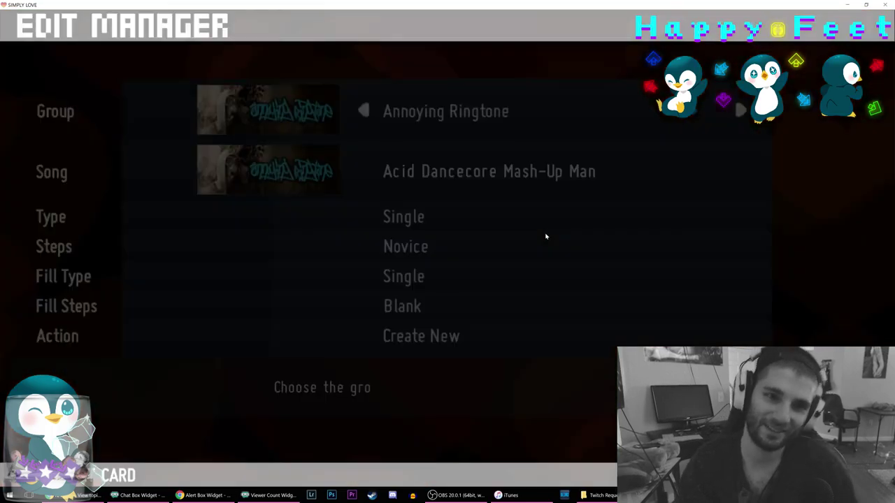
Set the group to Twitch Requests v3 in the Edit Manager.
{"action": "key", "text": "Right"}
{"action": "key", "text": "Right"}
{"action": "key", "text": "Right"}
{"action": "key", "text": "Right"}
{"action": "key", "text": "Right"}
{"action": "key", "text": "Right"}
{"action": "key", "text": "Right"}
{"action": "key", "text": "Right"}
{"action": "key", "text": "Right"}
{"action": "key", "text": "Right"}
{"action": "key", "text": "Right"}
{"action": "key", "text": "Right"}
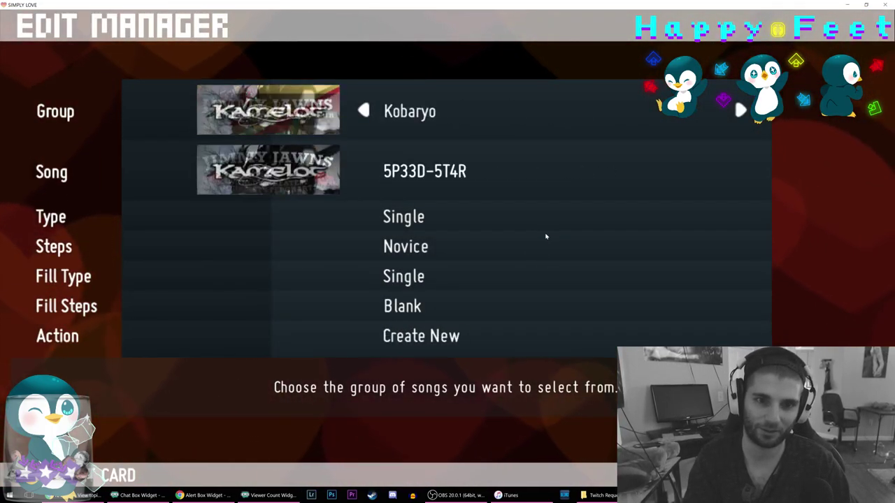
{"action": "key", "text": "Right"}
{"action": "key", "text": "Right"}
{"action": "key", "text": "Right"}
{"action": "key", "text": "Right"}
{"action": "key", "text": "Right"}
{"action": "key", "text": "Right"}
{"action": "key", "text": "Right"}
{"action": "key", "text": "Right"}
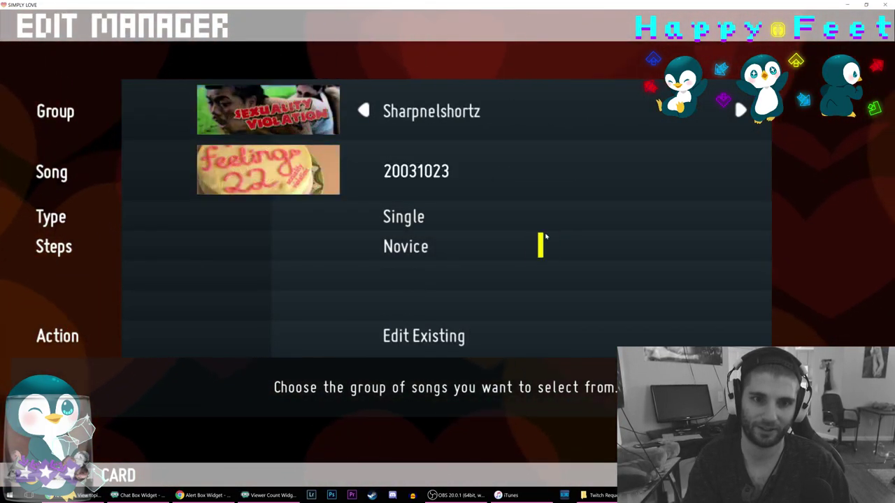
{"action": "key", "text": "Right"}
{"action": "key", "text": "Down"}
{"action": "key", "text": "Up"}
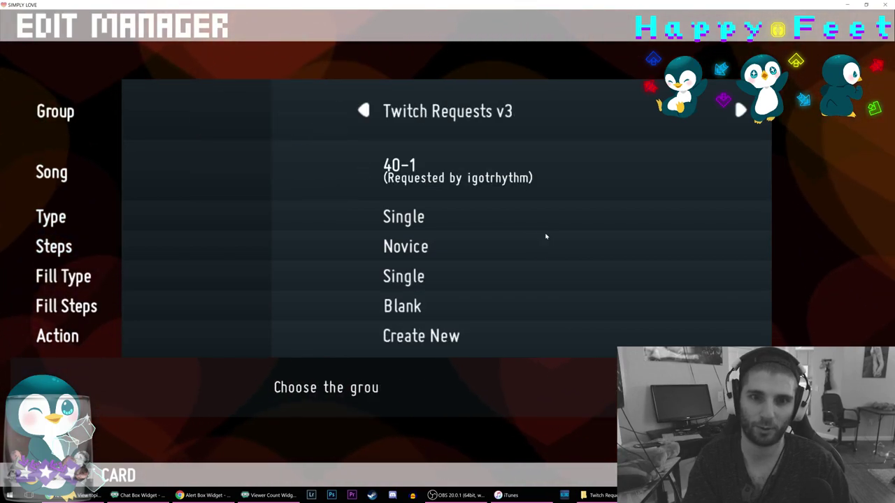
Set the song to Lovely Lovely Lovely within the Twitch Requests v3 group.
{"action": "key", "text": "Down"}
{"action": "key", "text": "Right"}
{"action": "key", "text": "Right"}
{"action": "key", "text": "Right"}
{"action": "key", "text": "Right"}
{"action": "key", "text": "Right"}
{"action": "key", "text": "Right"}
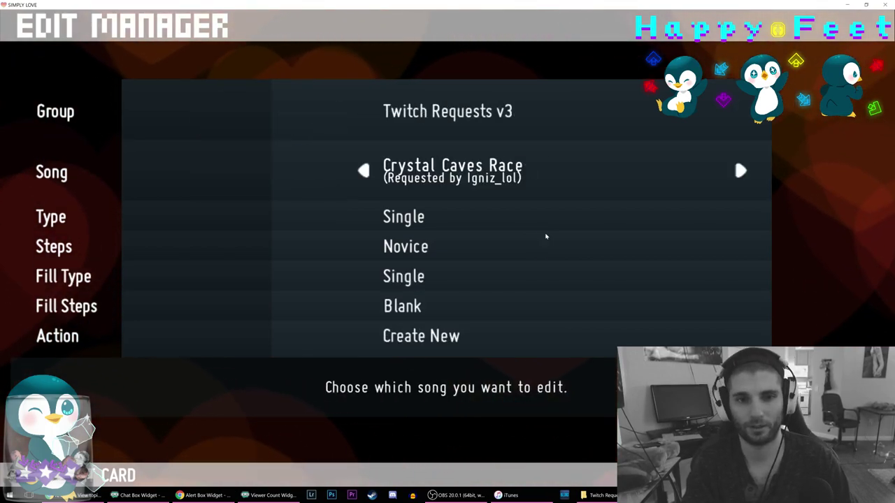
{"action": "key", "text": "Right"}
{"action": "key", "text": "Right"}
{"action": "key", "text": "Right"}
{"action": "key", "text": "Right"}
{"action": "key", "text": "Right"}
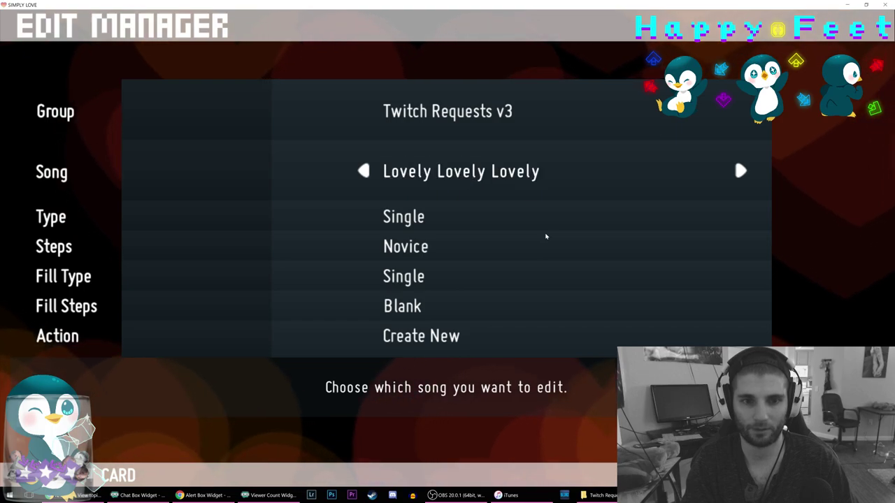
{"action": "key", "text": "Right"}
{"action": "key", "text": "Left"}
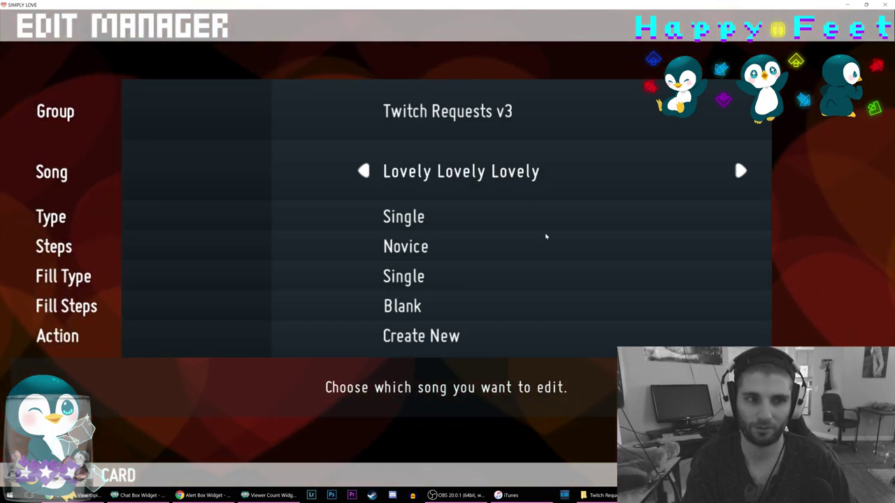
Browse onward through the group's remaining songs as far as Treasure Bodywash Cove.
{"action": "key", "text": "Right"}
{"action": "key", "text": "Right"}
{"action": "key", "text": "Right"}
{"action": "key", "text": "Right"}
{"action": "key", "text": "Right"}
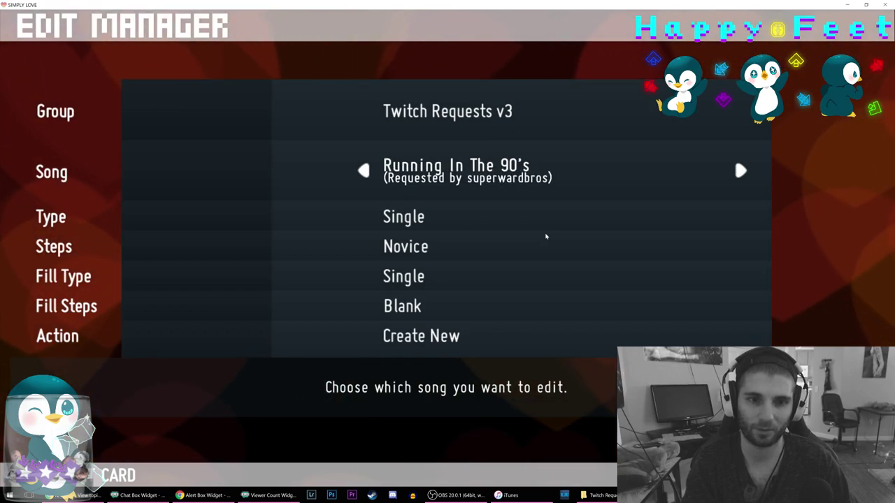
{"action": "key", "text": "Right"}
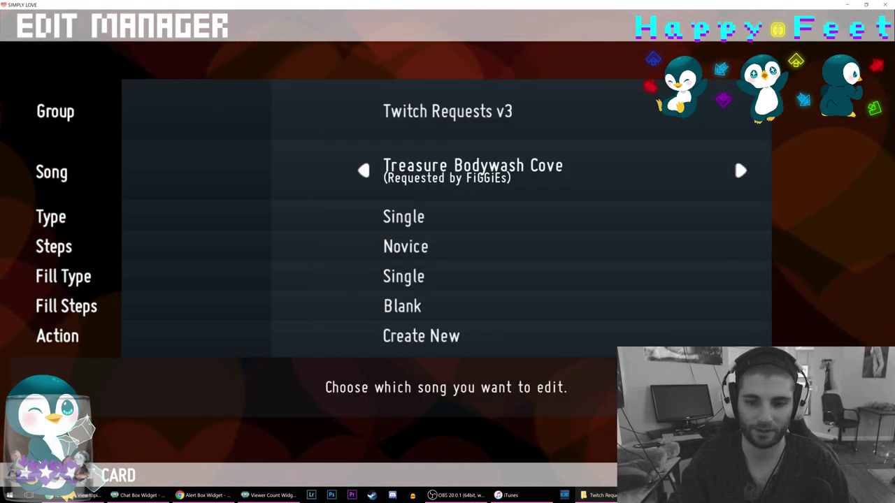
Return to the Twitch Requests v3 folder window and open the SM file inside the Continue-Game Over folder in Notepad.
{"action": "left_click", "coordinate": [675, 495]}
{"action": "left_click", "coordinate": [600, 495]}
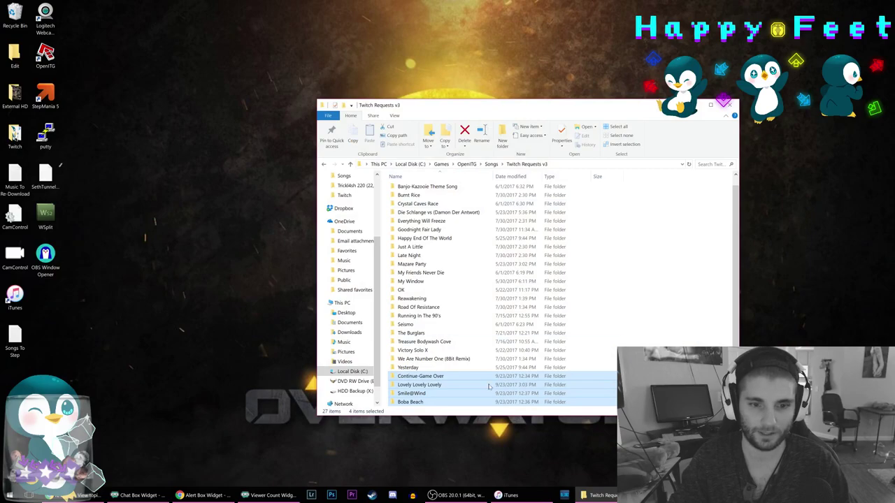
{"action": "double_click", "coordinate": [405, 377]}
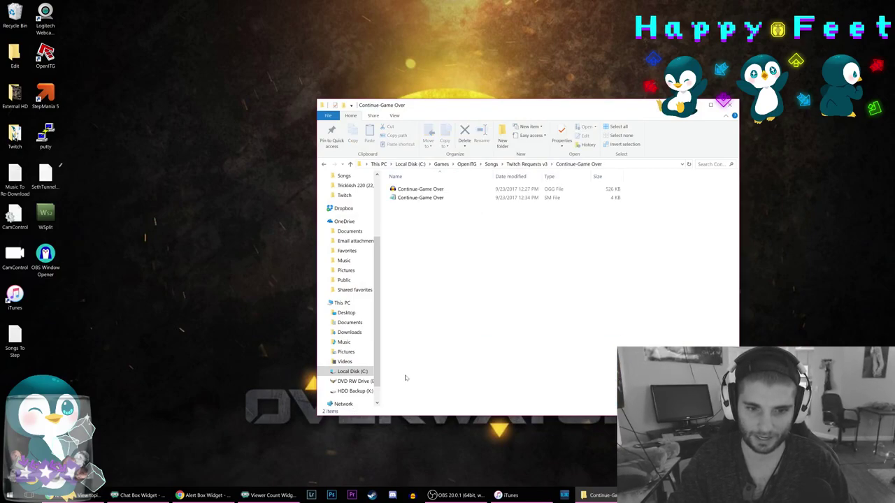
{"action": "left_click", "coordinate": [413, 197]}
{"action": "key", "text": "F2"}
{"action": "left_click", "coordinate": [417, 220]}
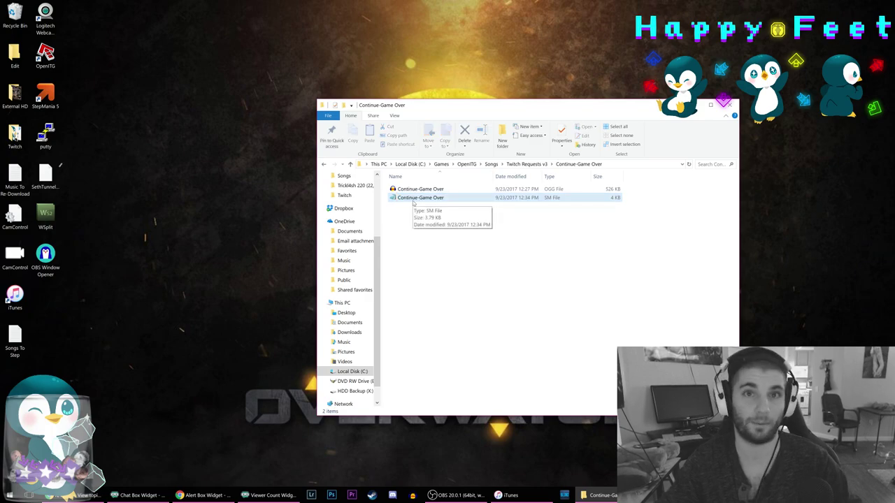
{"action": "double_click", "coordinate": [413, 200]}
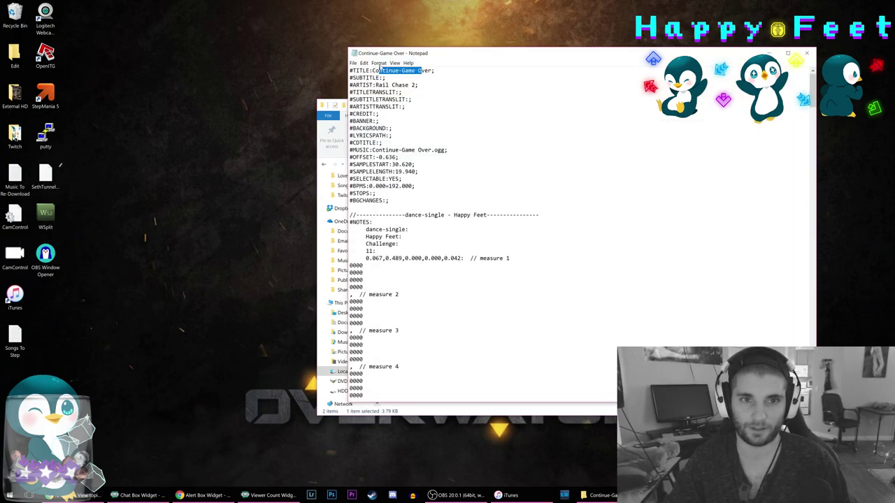
Close the Continue-Game Over file and check the SM header in the Boba Beach folder of Twitch Requests v3, closing it again.
{"action": "left_click", "coordinate": [807, 53]}
{"action": "left_click", "coordinate": [326, 164]}
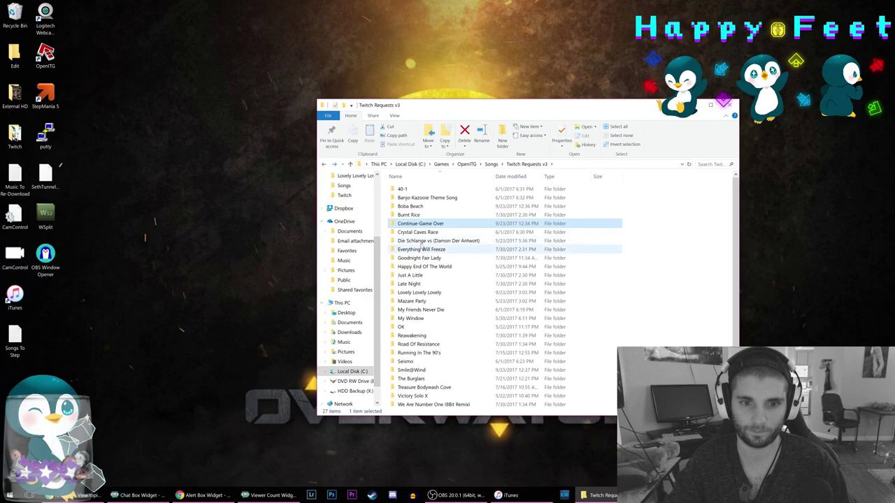
{"action": "scroll", "coordinate": [482, 253], "scroll_direction": "down", "scroll_amount": 1}
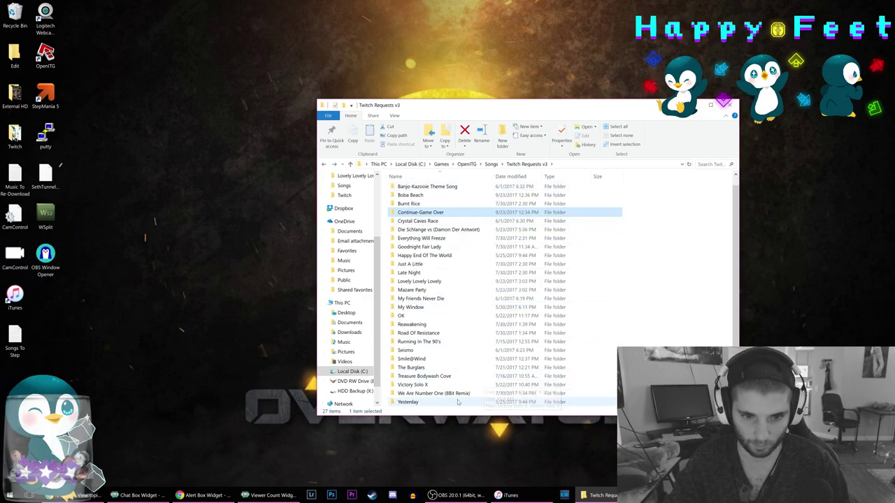
{"action": "scroll", "coordinate": [451, 245], "scroll_direction": "up", "scroll_amount": 1}
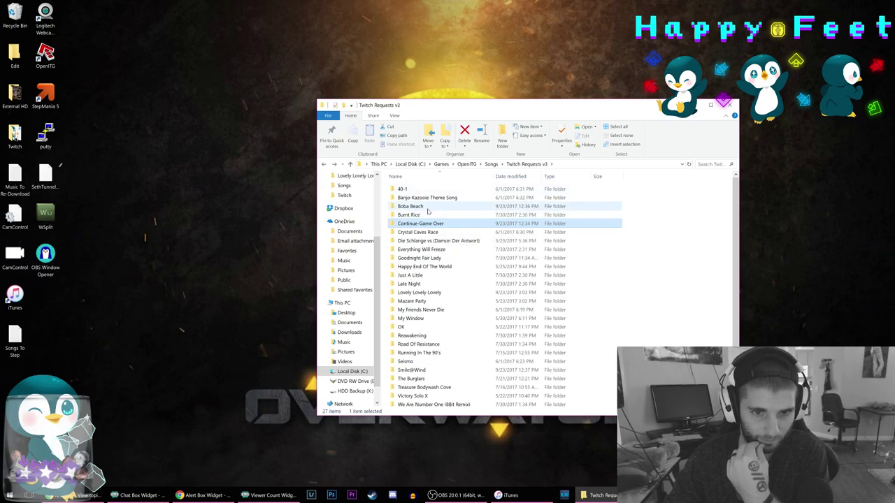
{"action": "double_click", "coordinate": [422, 206]}
{"action": "double_click", "coordinate": [422, 198]}
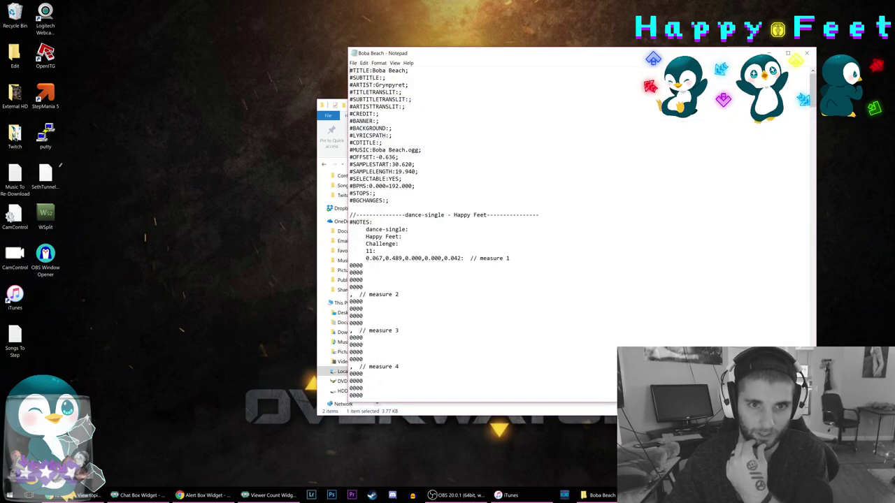
{"action": "key", "text": "alt+F4"}
{"action": "left_click", "coordinate": [323, 164]}
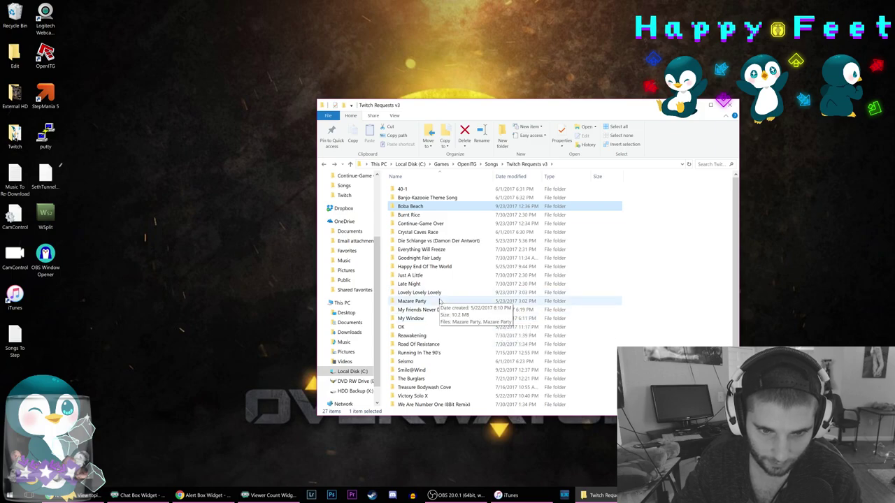
Check the SM header in the Lovely Lovely Lovely folder, close the file and return to the Twitch Requests v3 folder.
{"action": "double_click", "coordinate": [425, 294]}
{"action": "double_click", "coordinate": [431, 199]}
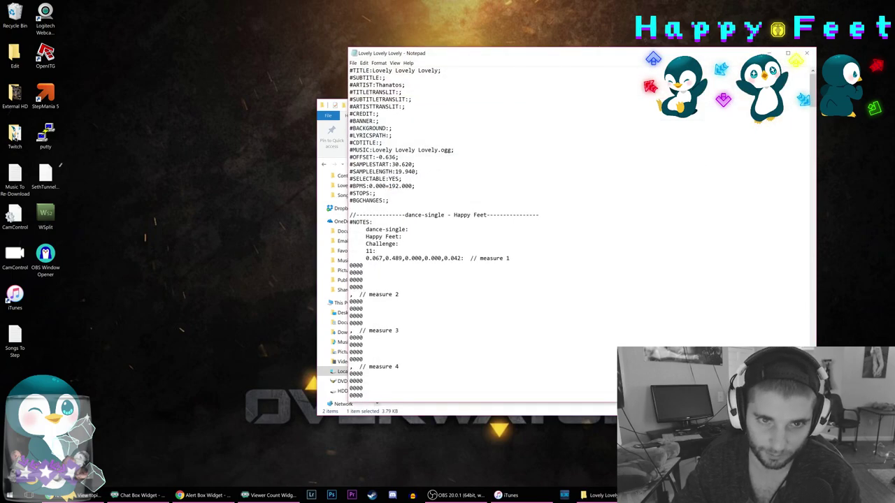
{"action": "left_click", "coordinate": [805, 54]}
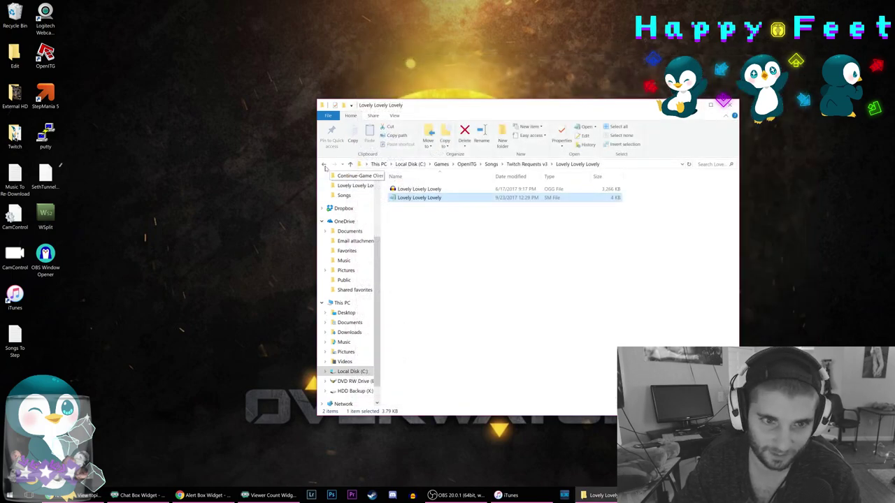
{"action": "left_click", "coordinate": [323, 164]}
Change the TITLE in the Smile@Wind folder's SM file to Smile@Wind, save it and close Notepad.
{"action": "scroll", "coordinate": [466, 343], "scroll_direction": "down", "scroll_amount": 1}
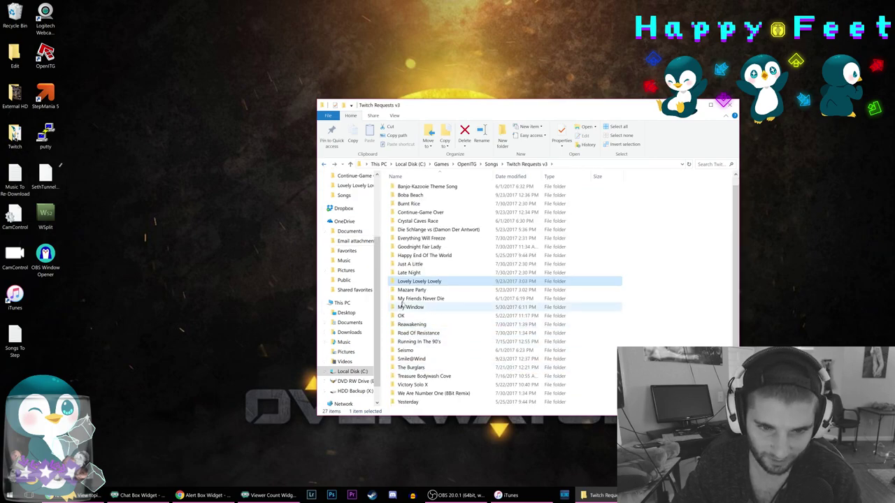
{"action": "left_click", "coordinate": [418, 290]}
{"action": "left_click", "coordinate": [428, 307]}
{"action": "left_click", "coordinate": [433, 324]}
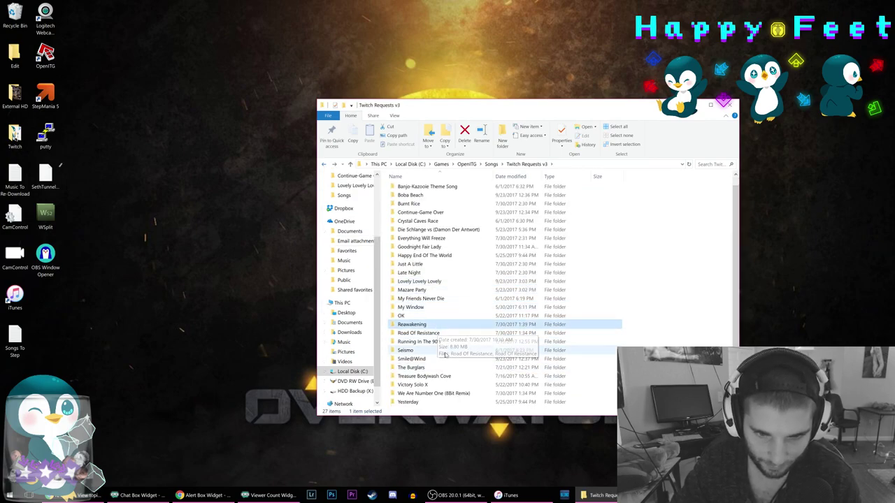
{"action": "double_click", "coordinate": [420, 359]}
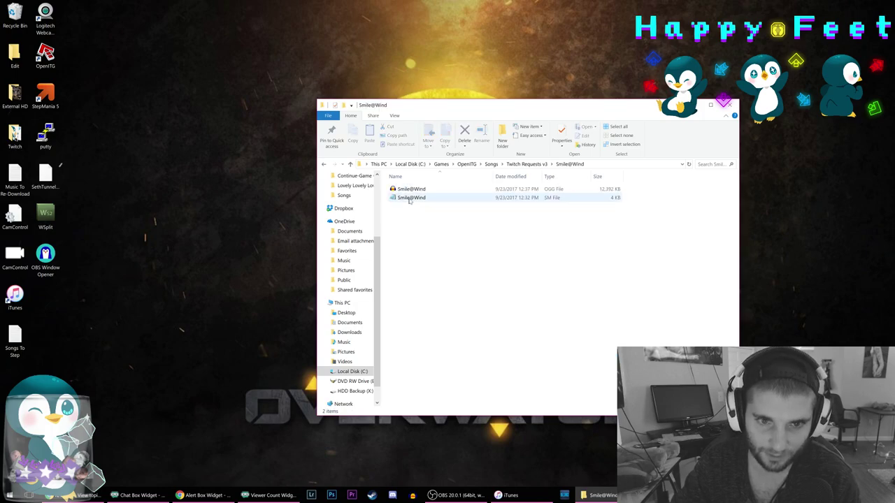
{"action": "double_click", "coordinate": [409, 198]}
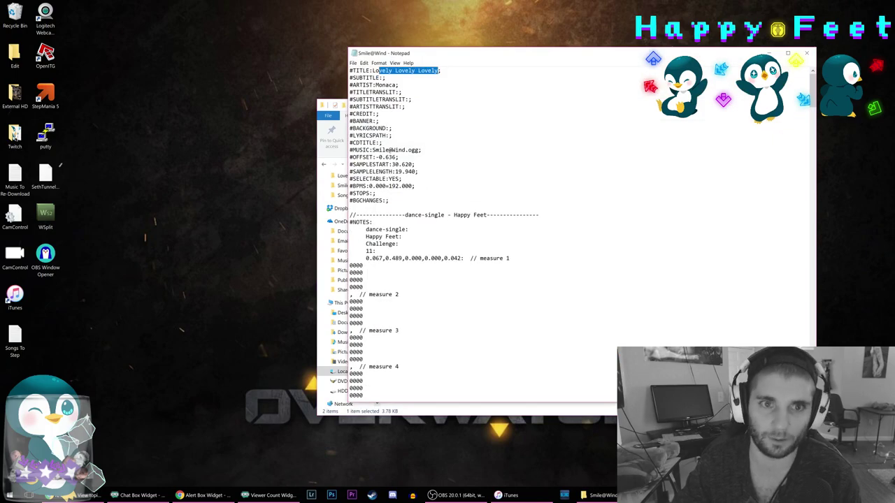
{"action": "left_click_drag", "start_coordinate": [373, 56], "coordinate": [540, 58]}
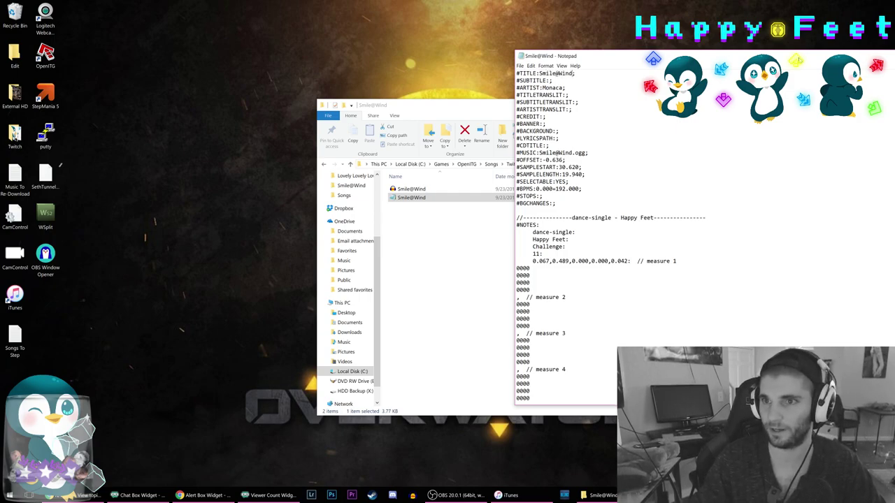
{"action": "left_click_drag", "start_coordinate": [791, 58], "coordinate": [326, 44]}
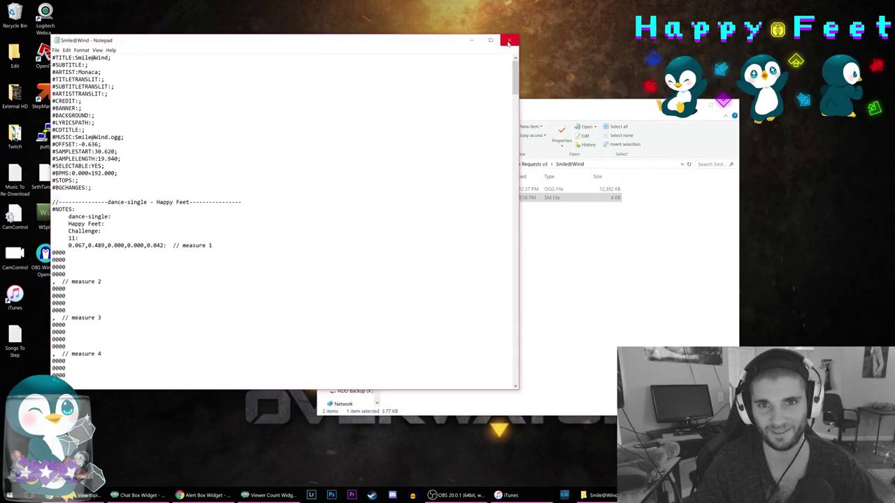
{"action": "left_click", "coordinate": [510, 42]}
Go back up to the OpenITG folder, launch OpenITG and minimize the folder window.
{"action": "left_click", "coordinate": [503, 279]}
{"action": "left_click", "coordinate": [324, 165]}
{"action": "left_click", "coordinate": [323, 165]}
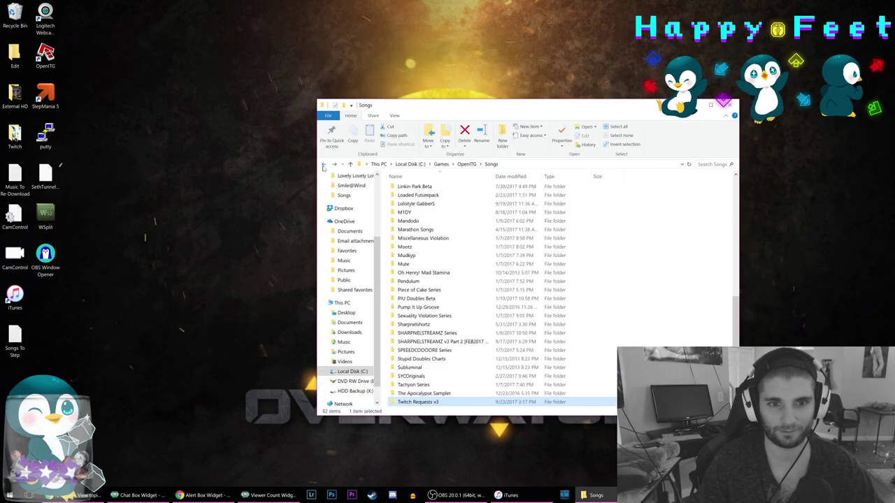
{"action": "left_click", "coordinate": [323, 165]}
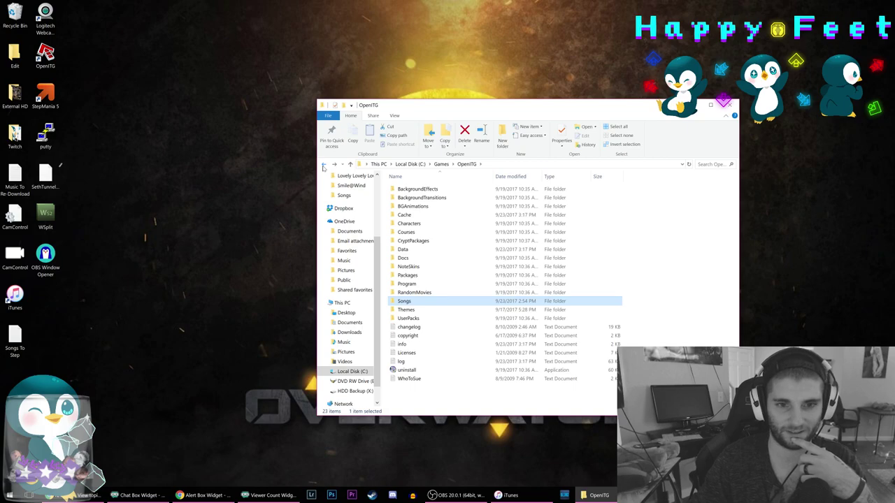
{"action": "double_click", "coordinate": [45, 56]}
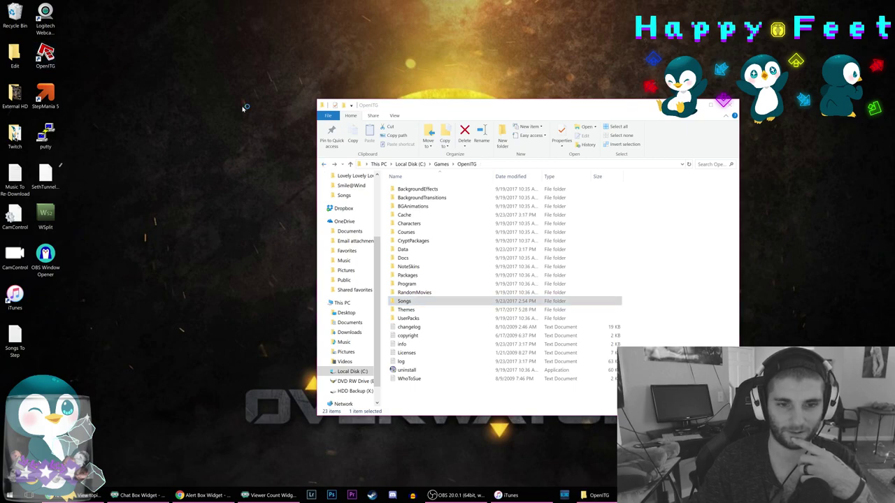
{"action": "left_click", "coordinate": [694, 107]}
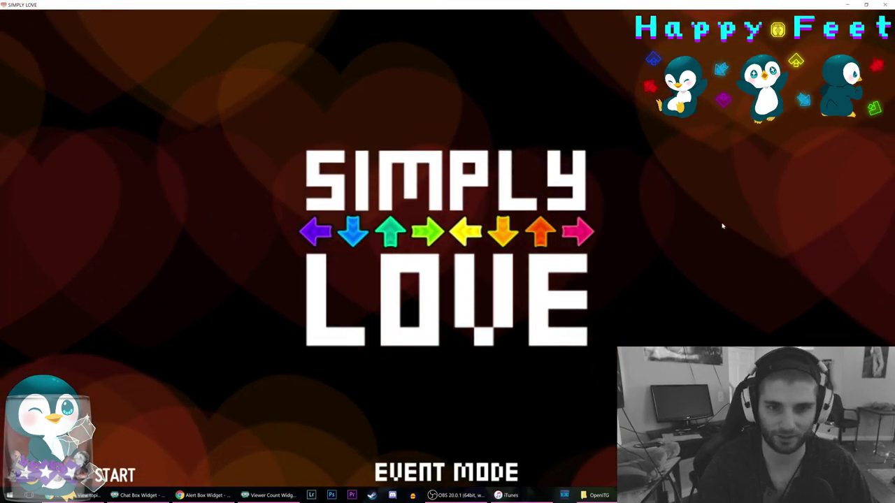
Open the Edit Manager from the title screen and set the group to Twitch Requests v3.
{"action": "key", "text": "Down"}
{"action": "key", "text": "Return"}
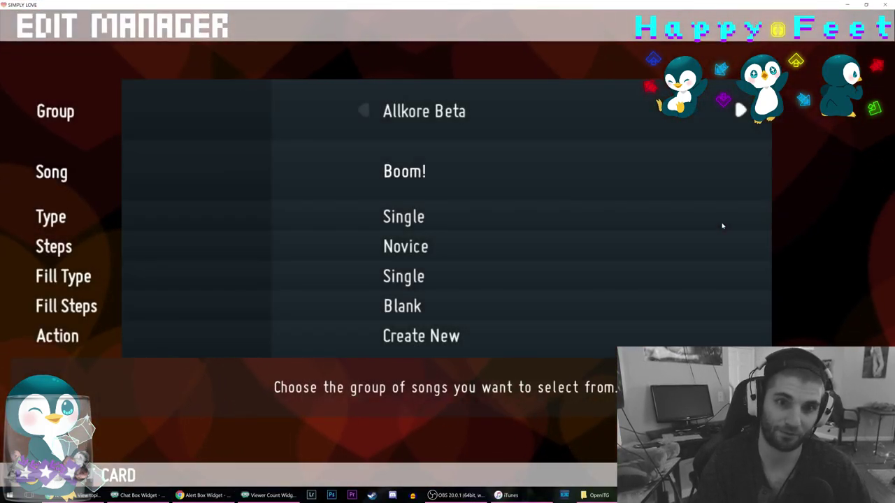
{"action": "key", "text": "Right"}
{"action": "key", "text": "Right"}
{"action": "key", "text": "Right"}
{"action": "key", "text": "Right"}
{"action": "key", "text": "Right"}
{"action": "key", "text": "Right"}
{"action": "key", "text": "Right"}
{"action": "key", "text": "Right"}
{"action": "key", "text": "Right"}
{"action": "key", "text": "Right"}
{"action": "key", "text": "Right"}
{"action": "key", "text": "Right"}
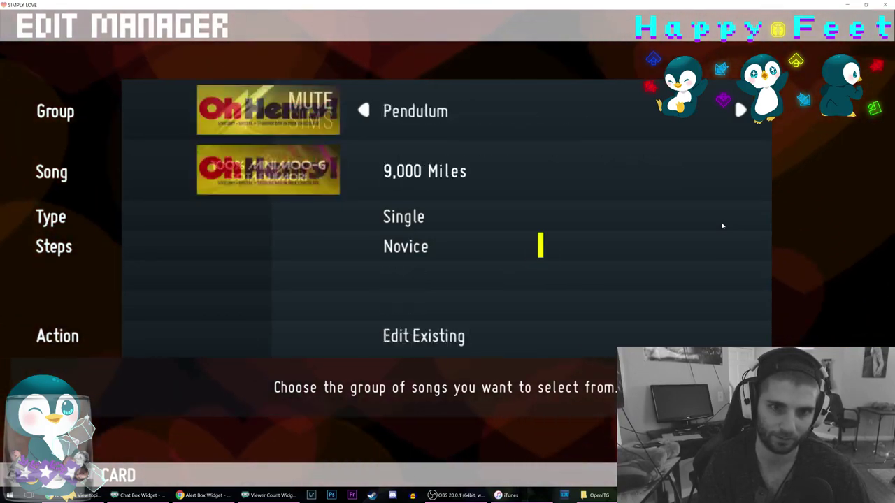
{"action": "key", "text": "Right"}
{"action": "key", "text": "Right"}
{"action": "key", "text": "Right"}
{"action": "key", "text": "Right"}
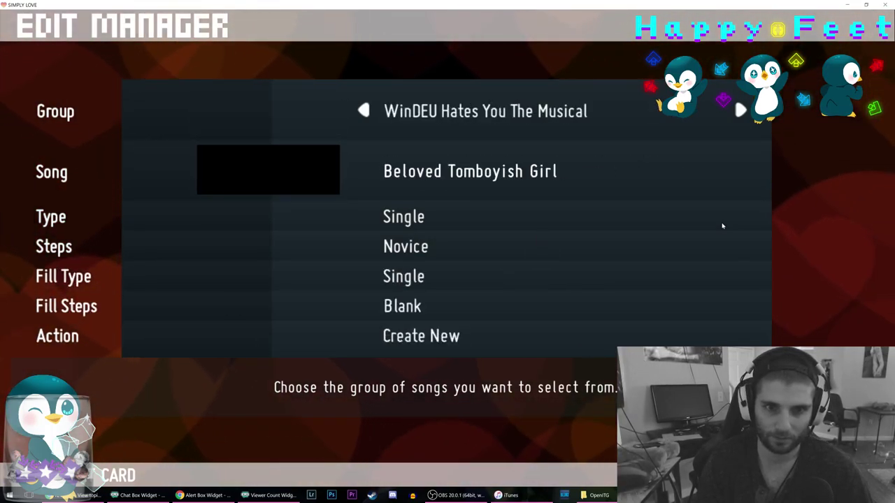
{"action": "key", "text": "Left"}
{"action": "key", "text": "Left"}
{"action": "key", "text": "Left"}
{"action": "key", "text": "Left"}
{"action": "key", "text": "Left"}
{"action": "key", "text": "Left"}
{"action": "key", "text": "Left"}
{"action": "key", "text": "Left"}
{"action": "key", "text": "Right"}
{"action": "key", "text": "Right"}
{"action": "key", "text": "Down"}
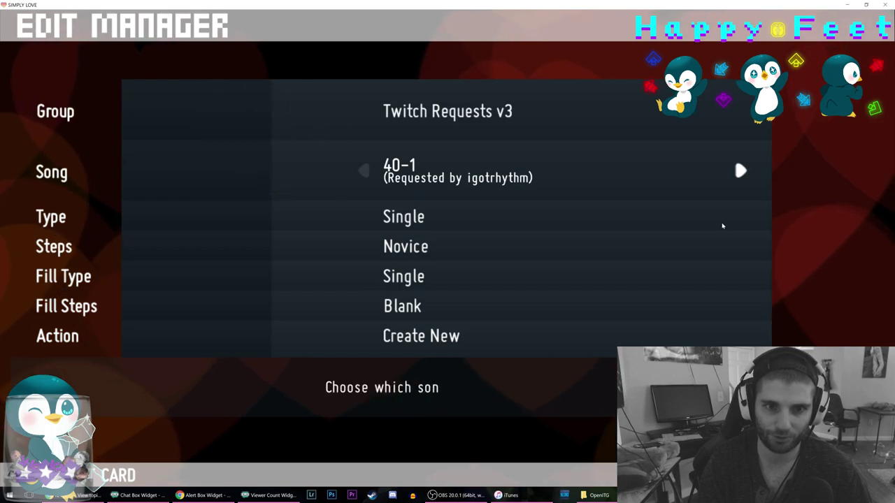
Look through the Twitch Requests v3 songs as far as Lovely Lovely Lovely for the newly added titles.
{"action": "key", "text": "Right"}
{"action": "key", "text": "Right"}
{"action": "key", "text": "Right"}
{"action": "key", "text": "Right"}
{"action": "key", "text": "Right"}
{"action": "key", "text": "Right"}
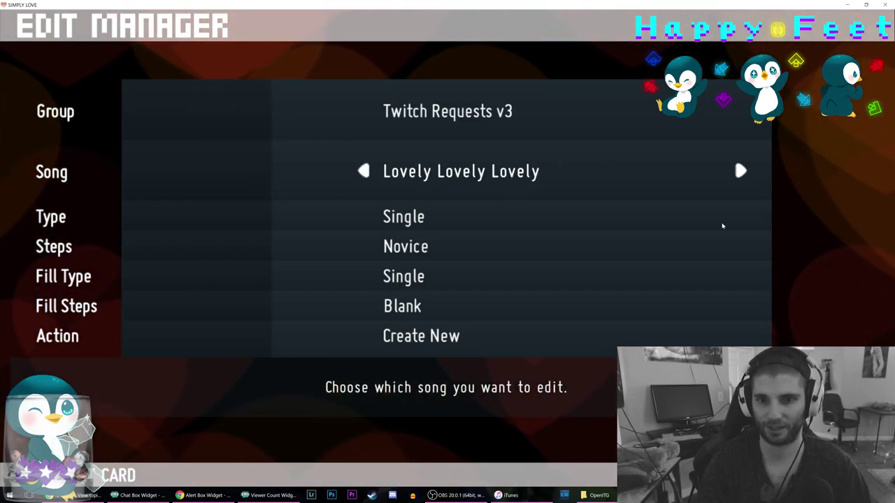
{"action": "key", "text": "alt+Return"}
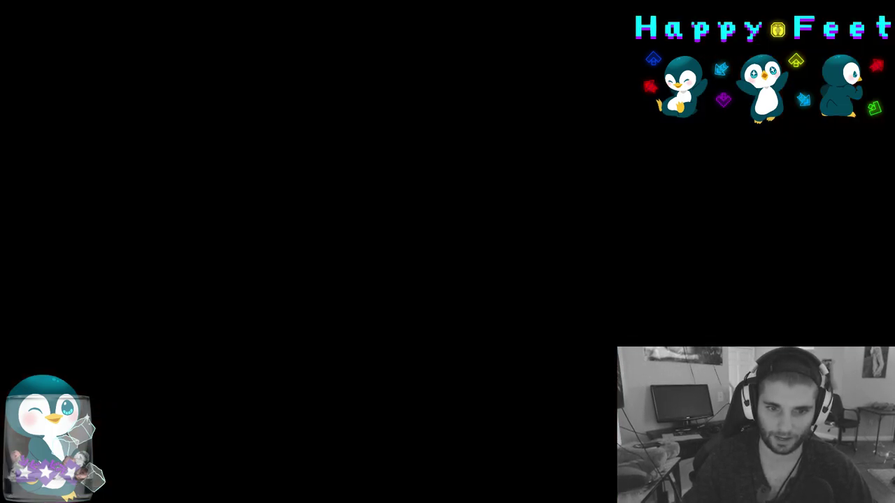
Reopen the Smile@Wind SM file from the Twitch Requests v3 folder, check its TITLE line and close it.
{"action": "scroll", "coordinate": [424, 406], "scroll_direction": "up", "scroll_amount": 2}
{"action": "scroll", "coordinate": [436, 381], "scroll_direction": "down", "scroll_amount": 3}
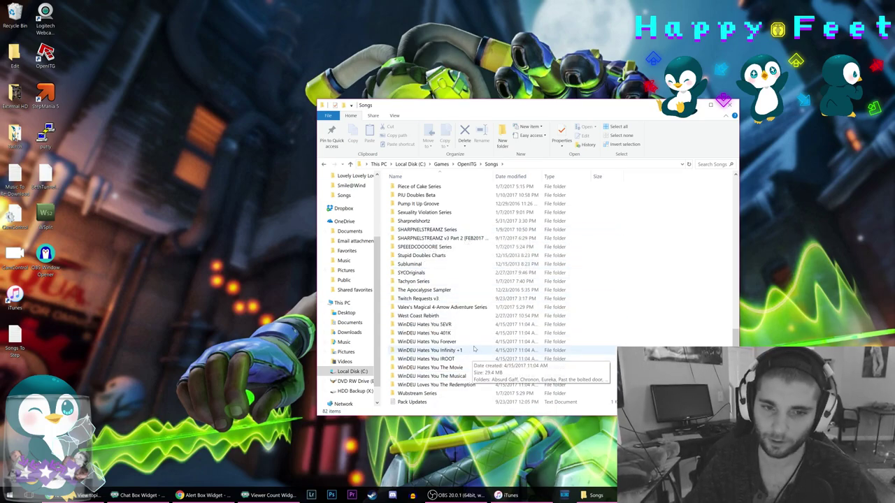
{"action": "double_click", "coordinate": [431, 302]}
{"action": "scroll", "coordinate": [419, 336], "scroll_direction": "down", "scroll_amount": 1}
{"action": "left_click", "coordinate": [418, 359]}
{"action": "double_click", "coordinate": [417, 359]}
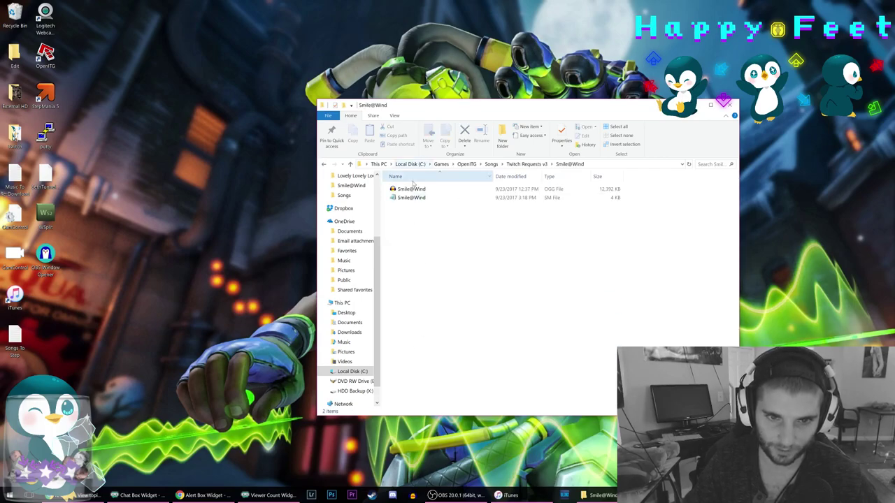
{"action": "double_click", "coordinate": [408, 199]}
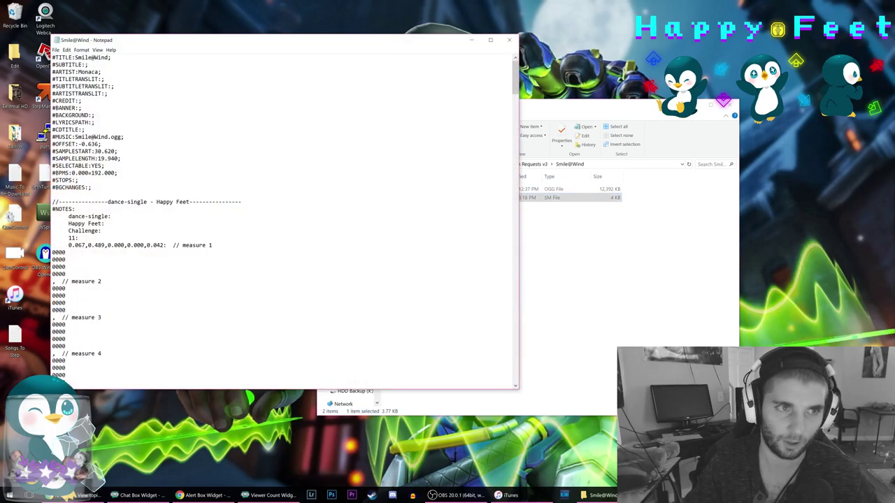
{"action": "left_click", "coordinate": [509, 40]}
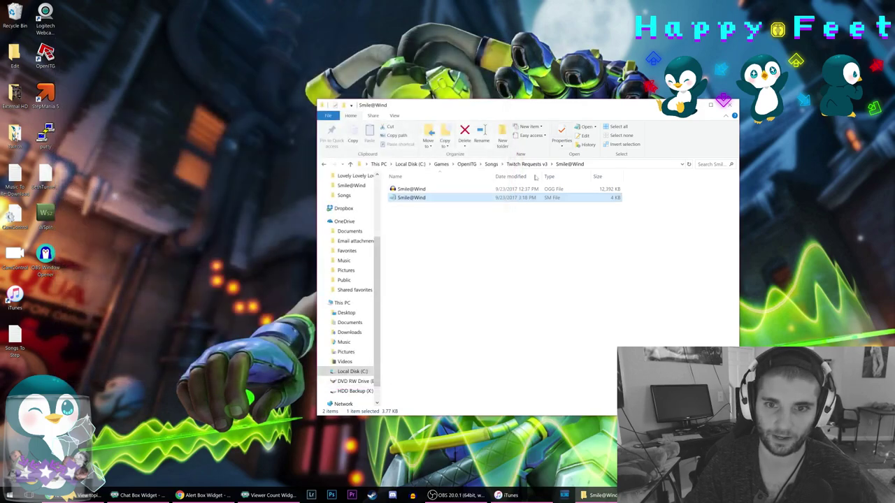
Go back up to the OpenITG folder and delete its Cache folder.
{"action": "left_click", "coordinate": [324, 164]}
{"action": "left_click", "coordinate": [323, 164]}
{"action": "left_click", "coordinate": [323, 164]}
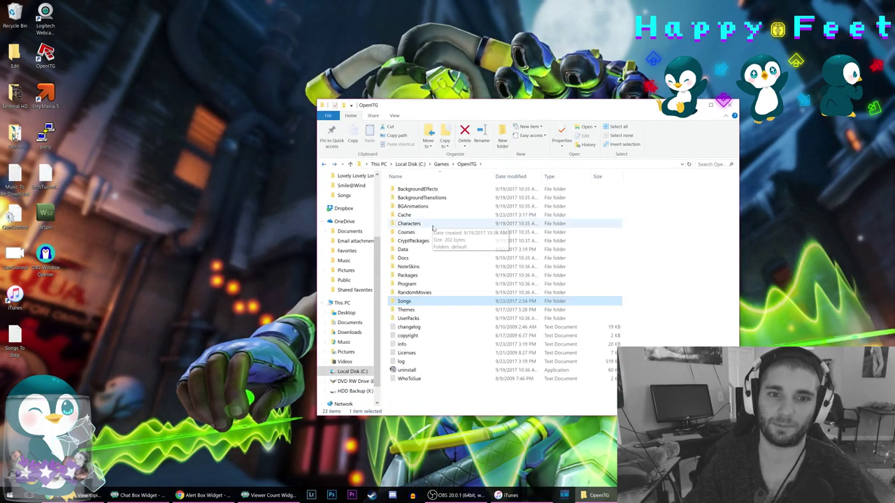
{"action": "left_click", "coordinate": [424, 216]}
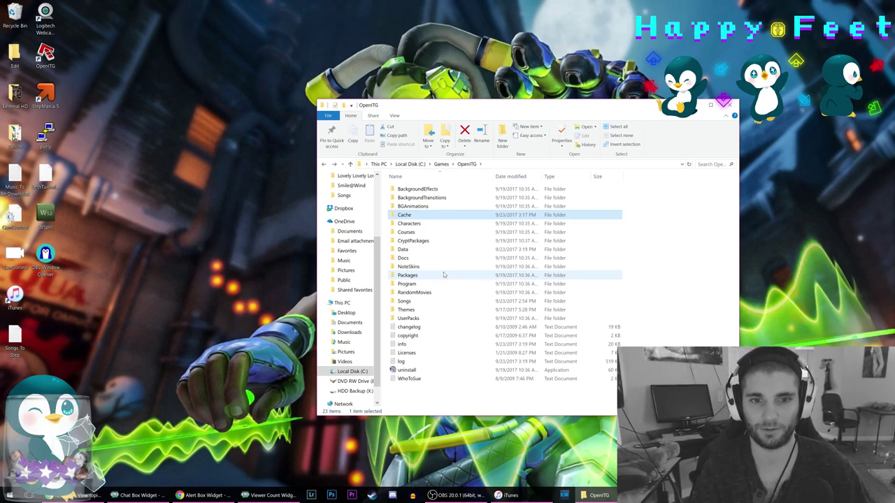
{"action": "key", "text": "Delete"}
{"action": "left_click_drag", "start_coordinate": [441, 187], "coordinate": [240, 152]}
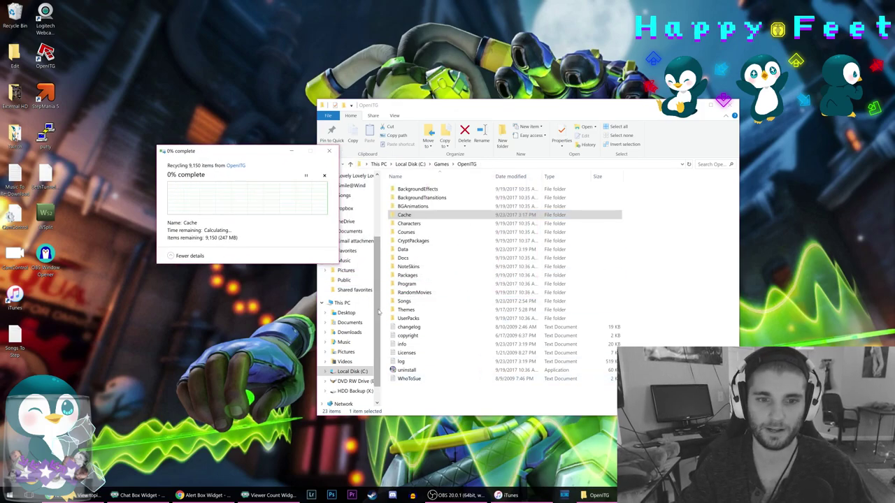
{"action": "left_click", "coordinate": [413, 293]}
{"action": "left_click", "coordinate": [412, 302]}
{"action": "left_click", "coordinate": [412, 266]}
{"action": "left_click", "coordinate": [412, 258]}
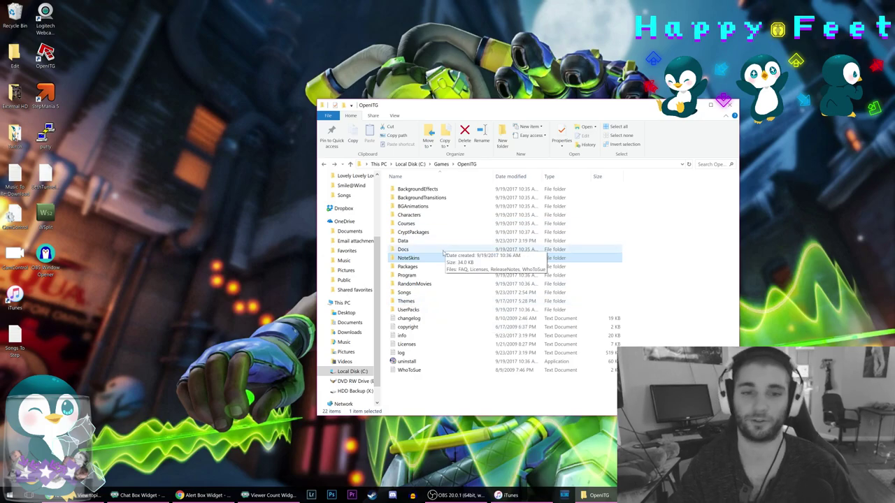
Relaunch OpenITG so it reloads all songs, and minimize the folder window.
{"action": "double_click", "coordinate": [47, 55]}
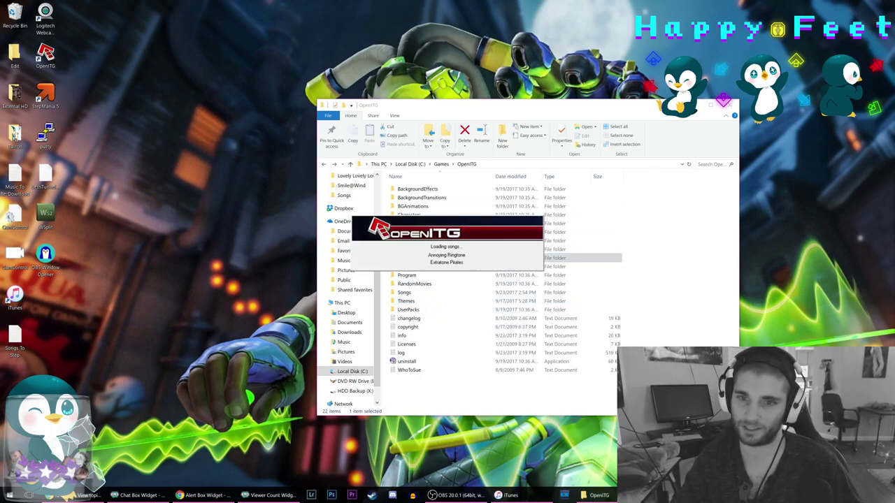
{"action": "left_click", "coordinate": [693, 106]}
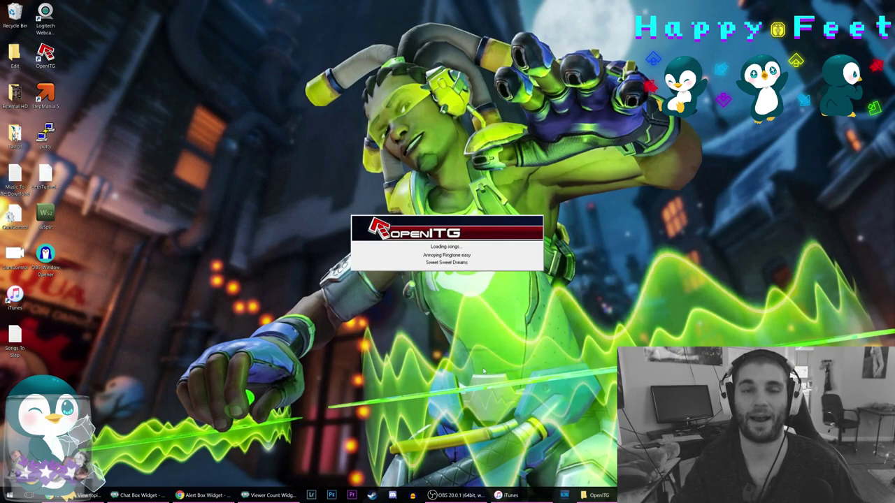